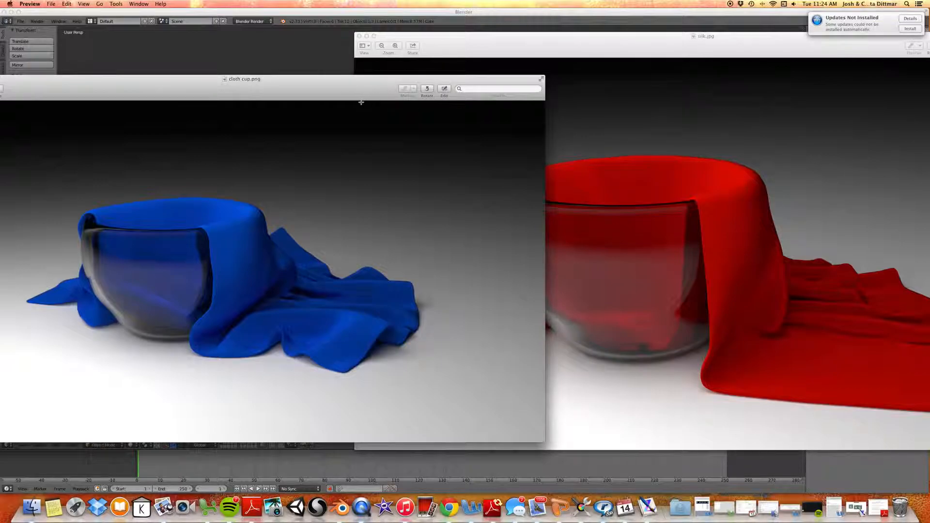
Step: Examine the cloth cup.png and silk.jpg reference renders of draped glass cups and close both images
{"action": "left_click_drag", "start_coordinate": [358, 91], "coordinate": [474, 46]}
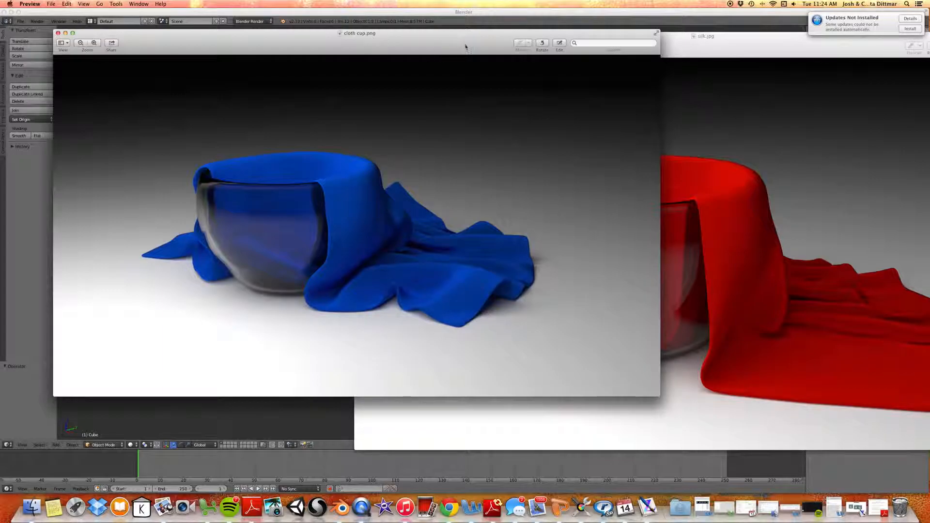
{"action": "left_click_drag", "start_coordinate": [419, 38], "coordinate": [188, 188]}
{"action": "left_click", "coordinate": [598, 42]}
{"action": "left_click_drag", "start_coordinate": [598, 41], "coordinate": [378, 66]}
{"action": "left_click", "coordinate": [145, 56]}
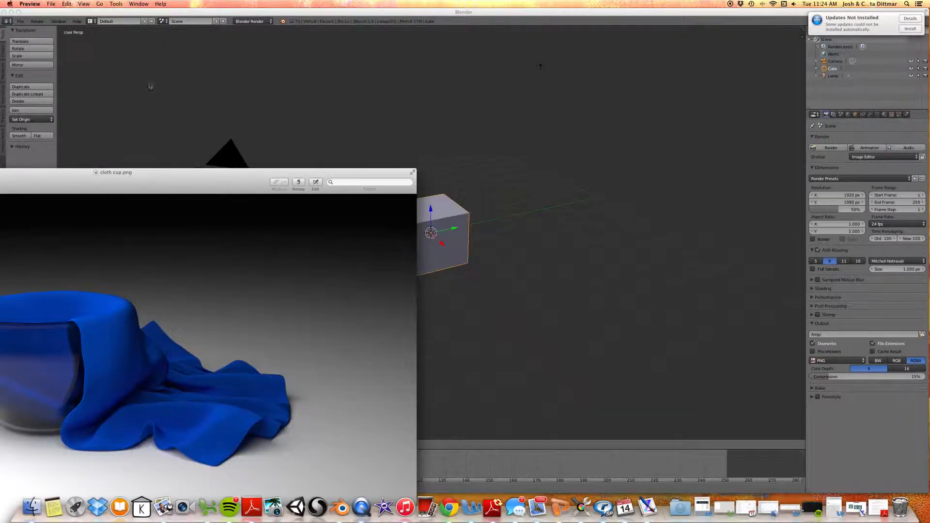
{"action": "double_click", "coordinate": [181, 183]}
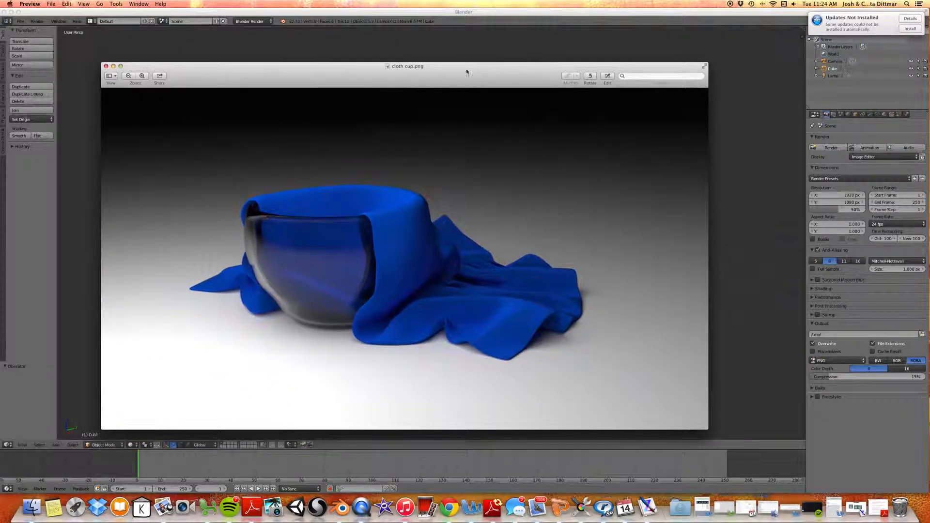
{"action": "left_click", "coordinate": [104, 66]}
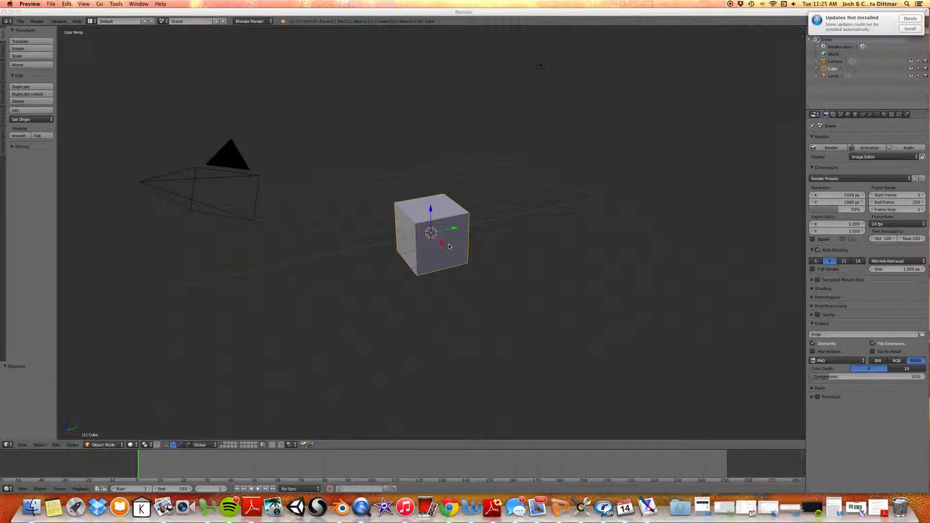
Step: Delete the default cube and add a UV sphere in its place
{"action": "left_click", "coordinate": [409, 231]}
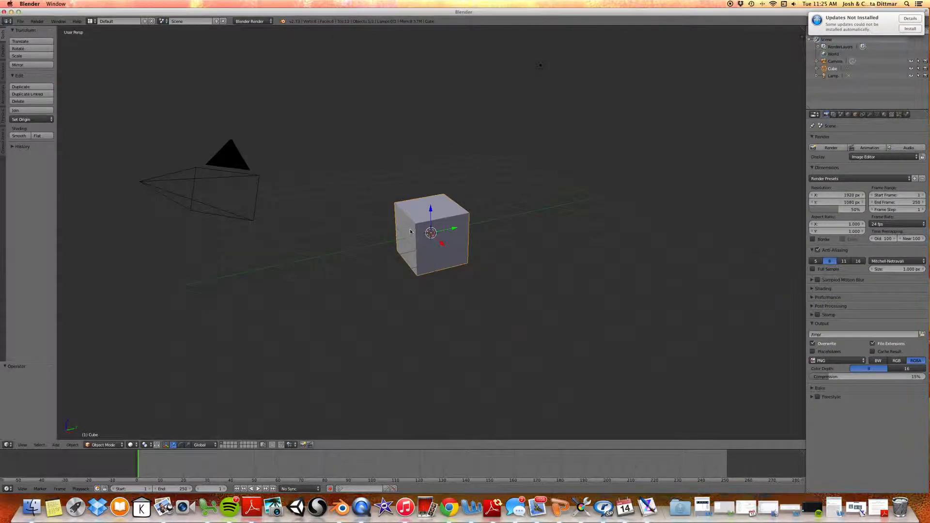
{"action": "key", "text": "x"}
{"action": "left_click", "coordinate": [475, 234]}
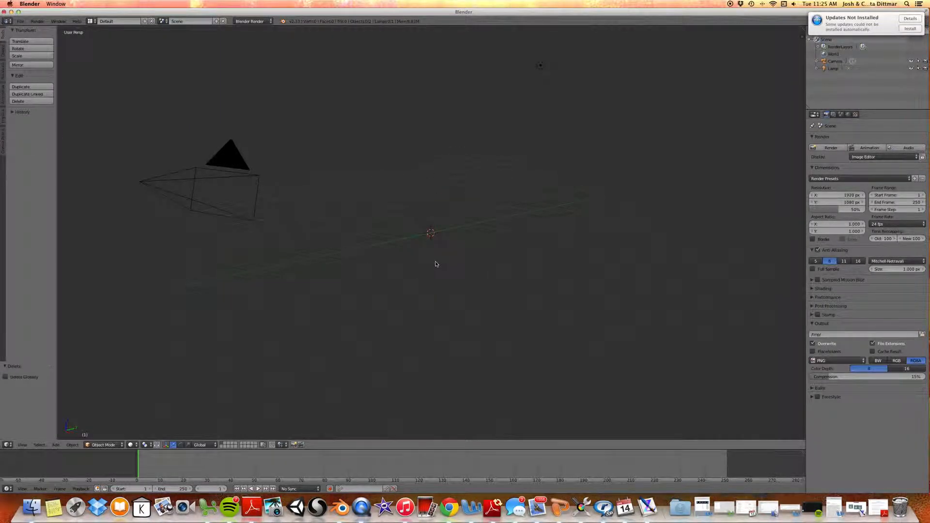
{"action": "key", "text": "shift+a"}
{"action": "key", "text": "shift+a"}
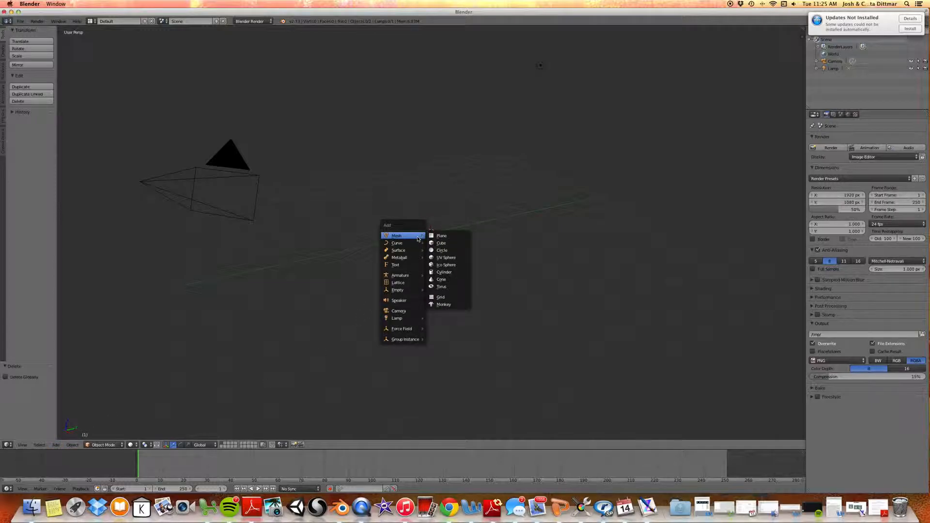
{"action": "left_click", "coordinate": [448, 259]}
{"action": "scroll", "coordinate": [442, 246], "scroll_direction": "up", "scroll_amount": 4}
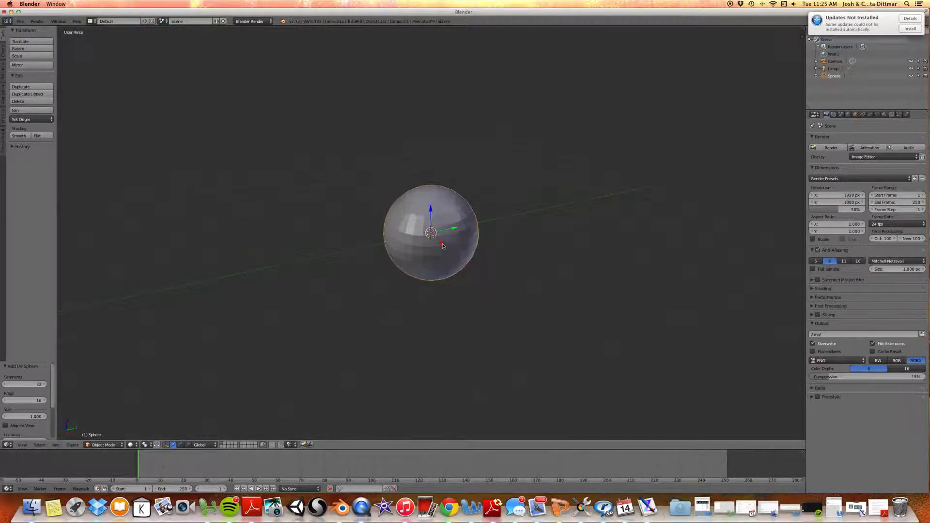
Step: Set the viewport to an orthographic front view of the sphere
{"action": "left_click", "coordinate": [25, 445]}
{"action": "left_click", "coordinate": [48, 396]}
{"action": "left_click", "coordinate": [24, 444]}
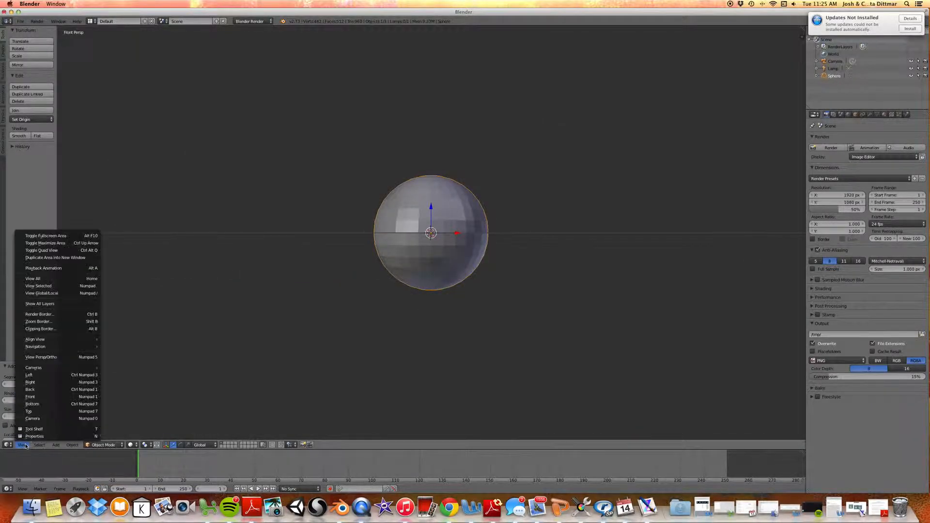
{"action": "left_click", "coordinate": [67, 357]}
{"action": "scroll", "coordinate": [458, 270], "scroll_direction": "up", "scroll_amount": 5}
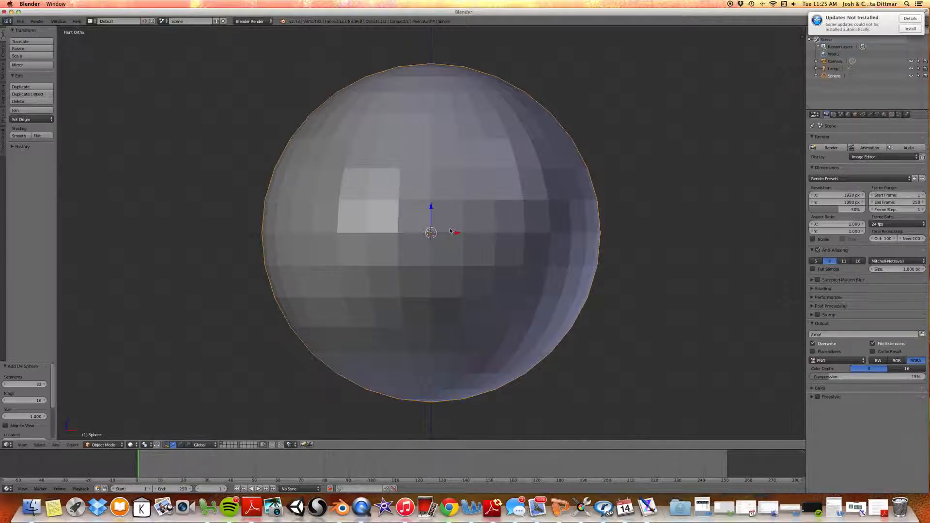
Step: Show the sphere in wireframe shading and enter Edit Mode with all of its vertices deselected
{"action": "key", "text": "z"}
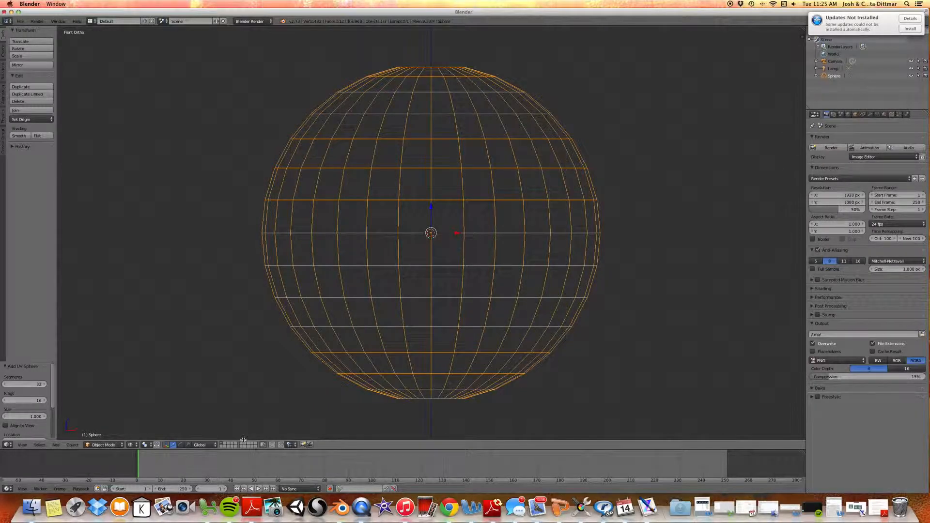
{"action": "left_click", "coordinate": [130, 445]}
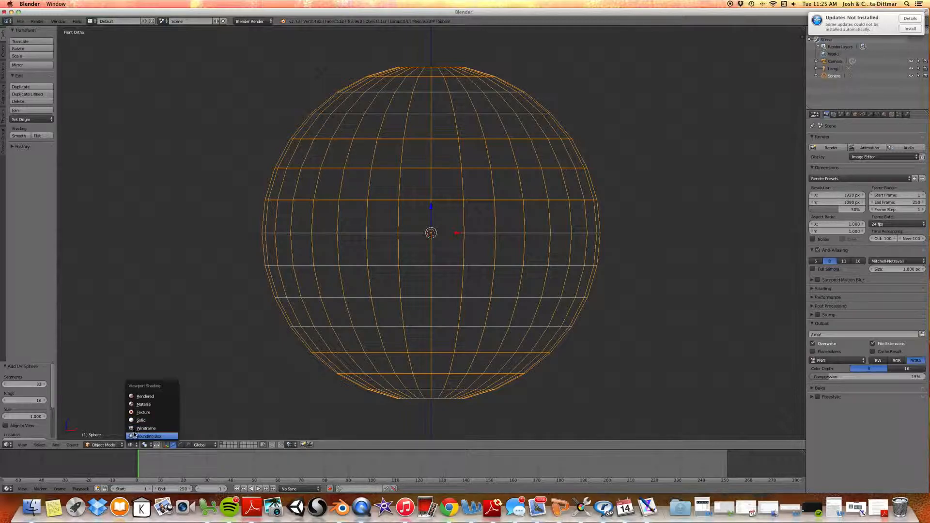
{"action": "left_click", "coordinate": [112, 445]}
{"action": "left_click", "coordinate": [121, 430]}
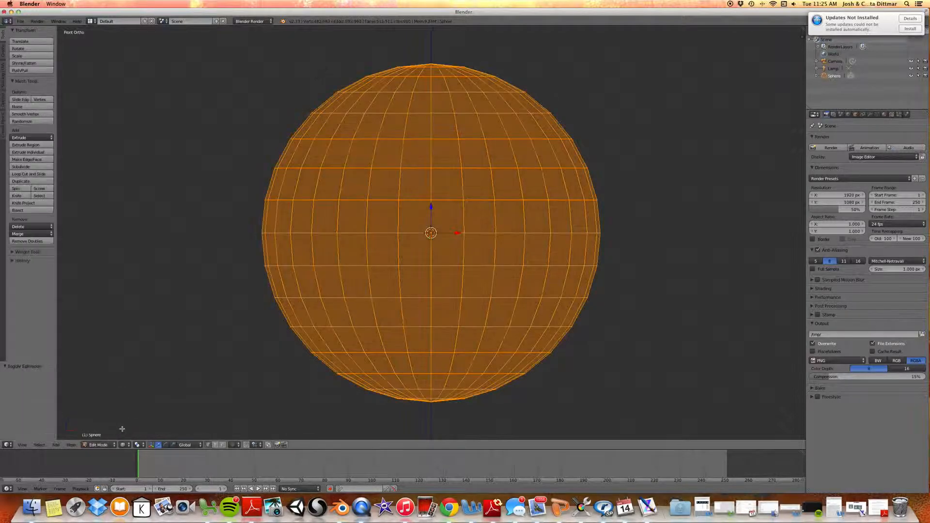
{"action": "key", "text": "a"}
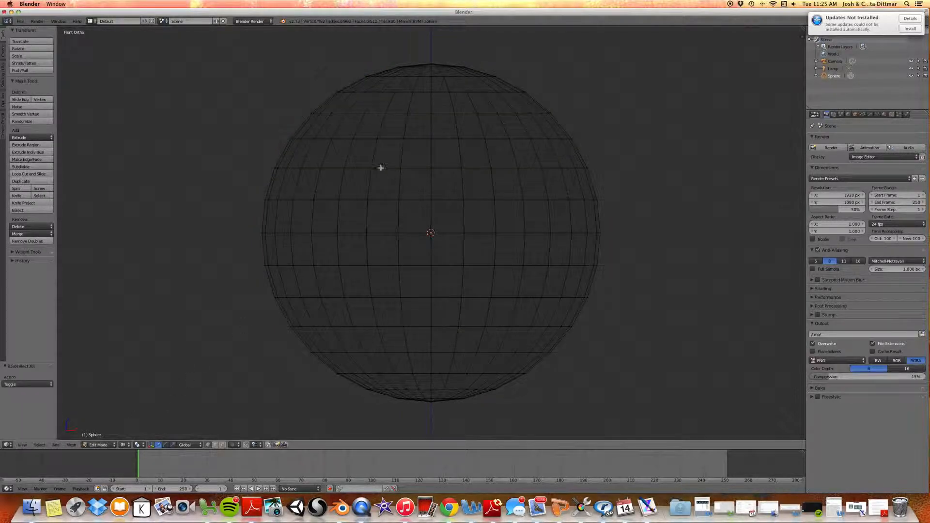
{"action": "key", "text": "b"}
{"action": "left_click_drag", "start_coordinate": [235, 179], "coordinate": [620, 53]}
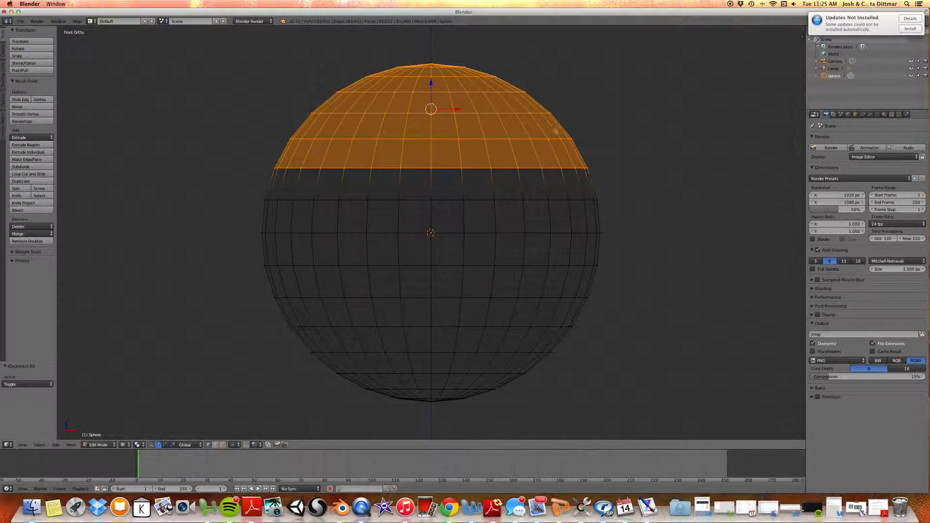
{"action": "key", "text": "a"}
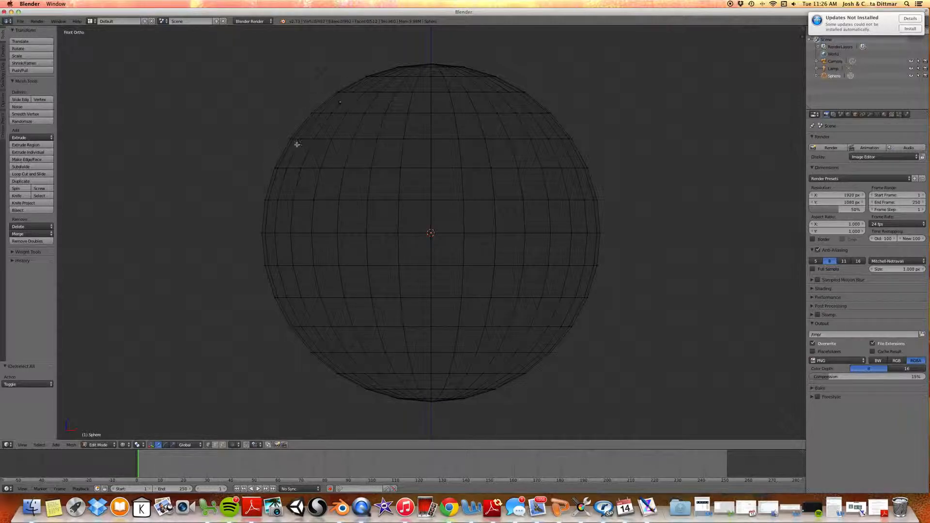
Step: Box-select the sphere's vertices from the second ring above the equator upward and delete them to open the bowl
{"action": "key", "text": "b"}
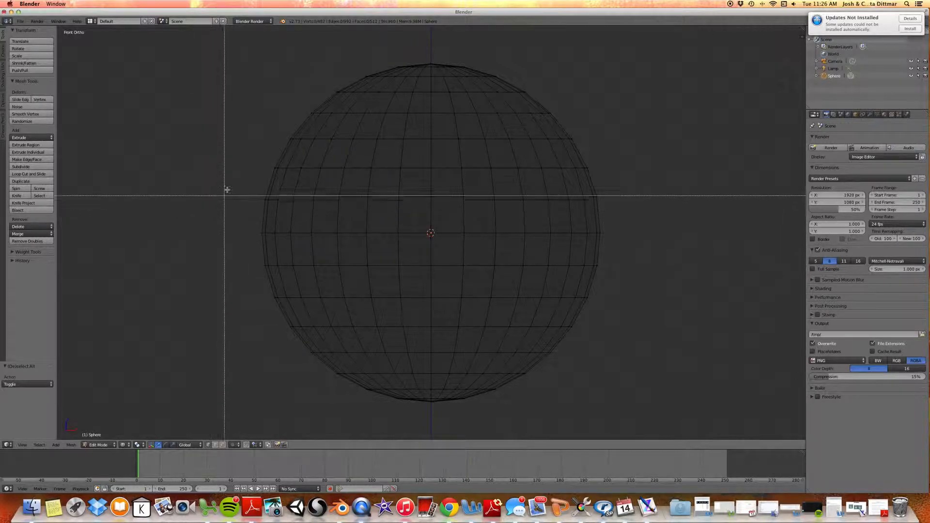
{"action": "left_click_drag", "start_coordinate": [222, 177], "coordinate": [609, 50]}
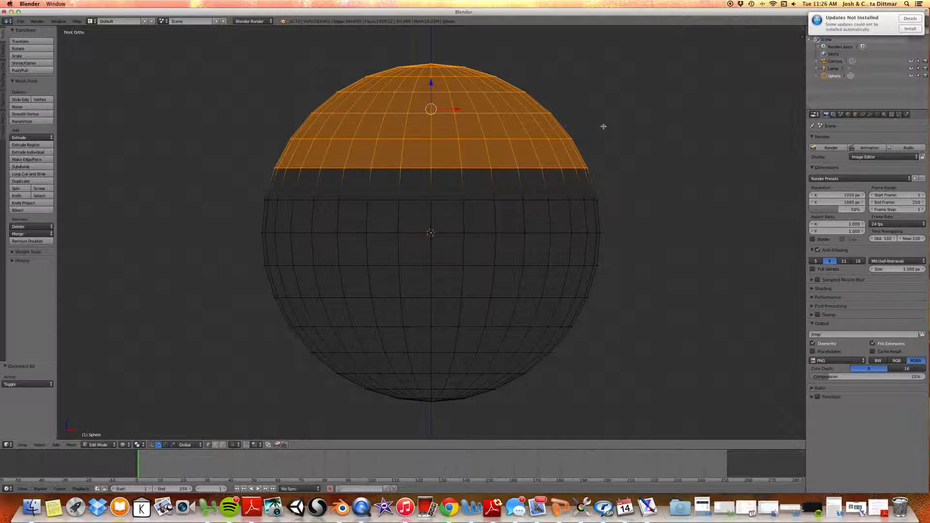
{"action": "key", "text": "x"}
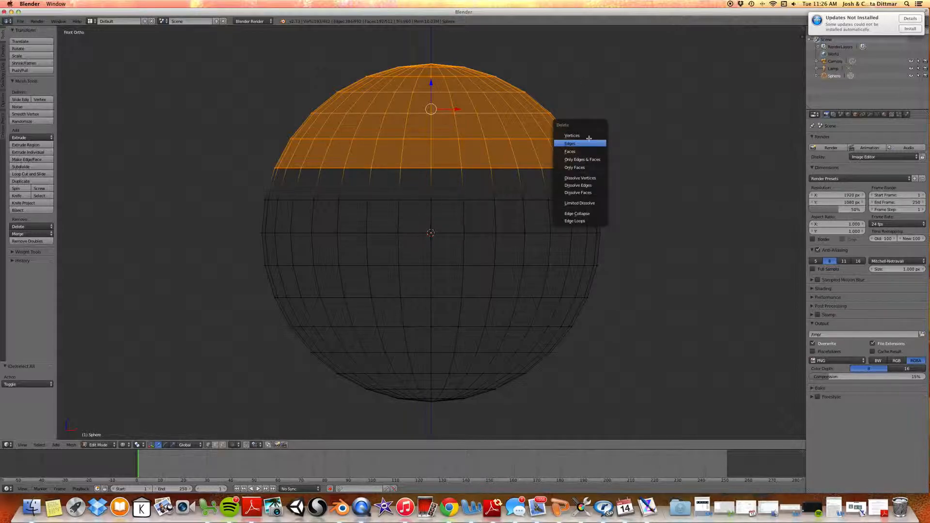
{"action": "left_click", "coordinate": [590, 137]}
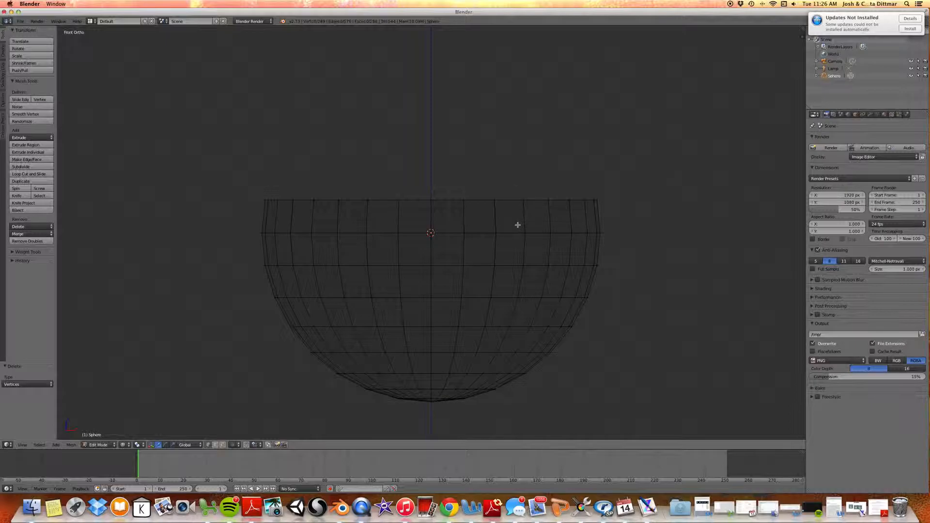
Step: Flatten the bowl's base by scaling its lowest rings of vertices to 0 along Z, and deselect everything
{"action": "scroll", "coordinate": [476, 303], "scroll_direction": "down", "scroll_amount": 2}
{"action": "scroll", "coordinate": [476, 295], "scroll_direction": "up", "scroll_amount": 2}
{"action": "key", "text": "b"}
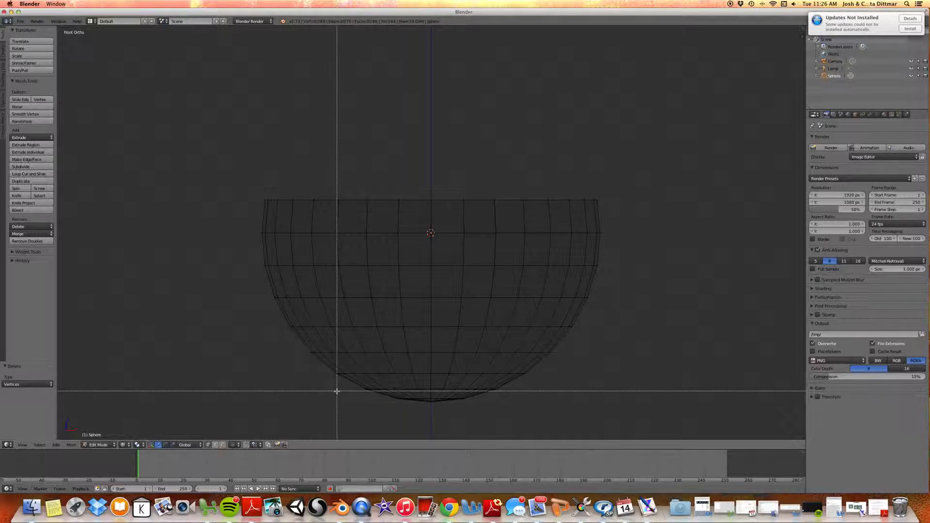
{"action": "left_click_drag", "start_coordinate": [329, 384], "coordinate": [549, 428]}
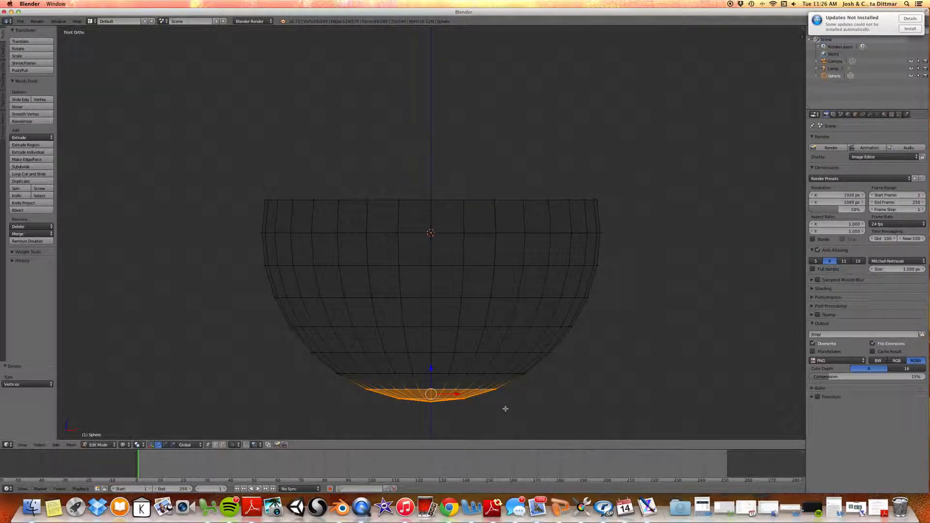
{"action": "key", "text": "s"}
{"action": "key", "text": "z"}
{"action": "key", "text": "0"}
{"action": "key", "text": "Return"}
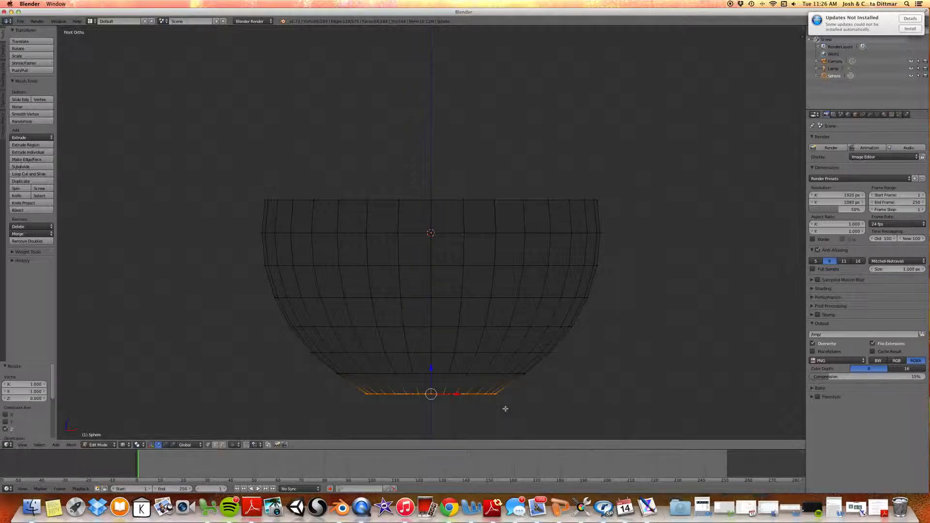
{"action": "key", "text": "a"}
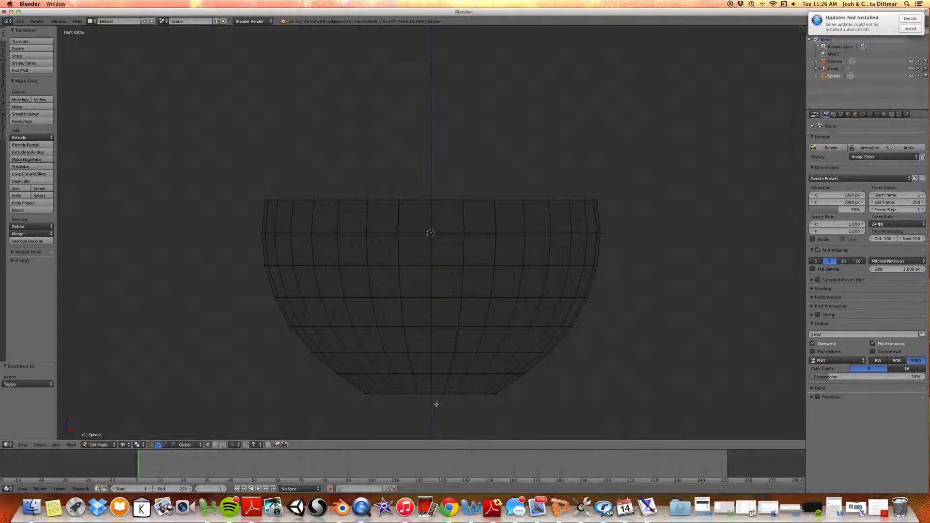
Step: Return the bowl to solid shading and Object Mode, and inspect its shape from several angles
{"action": "middle_click_drag", "start_coordinate": [543, 410], "coordinate": [509, 425]}
{"action": "scroll", "coordinate": [506, 410], "scroll_direction": "down", "scroll_amount": 2}
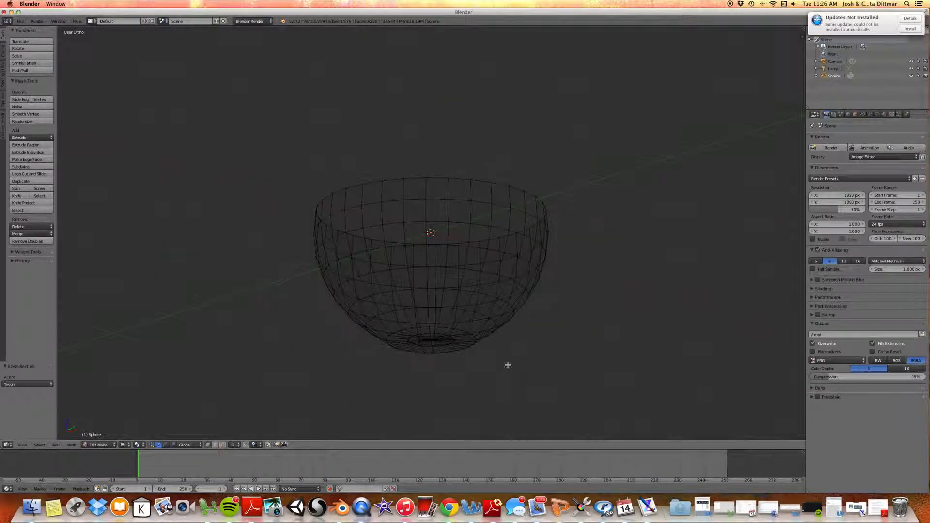
{"action": "key", "text": "z"}
{"action": "key", "text": "Tab"}
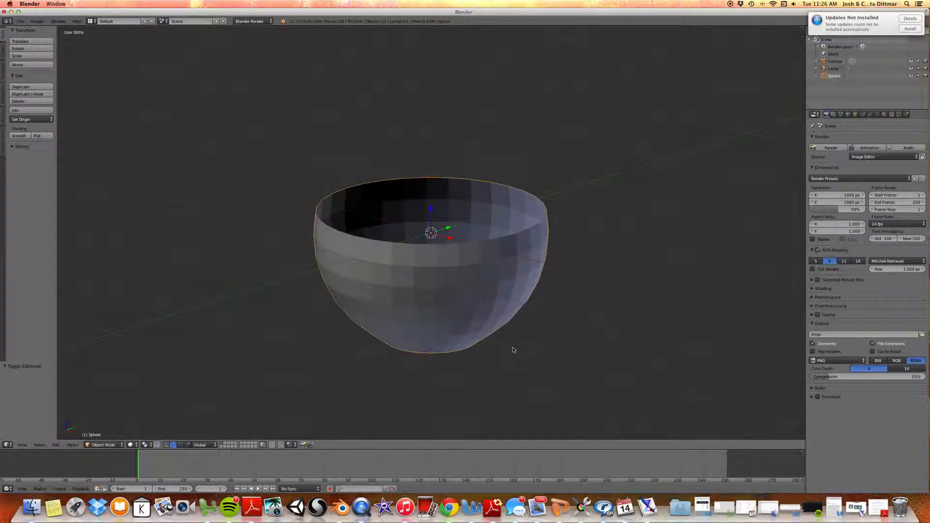
{"action": "middle_click_drag", "start_coordinate": [502, 338], "coordinate": [269, 419]}
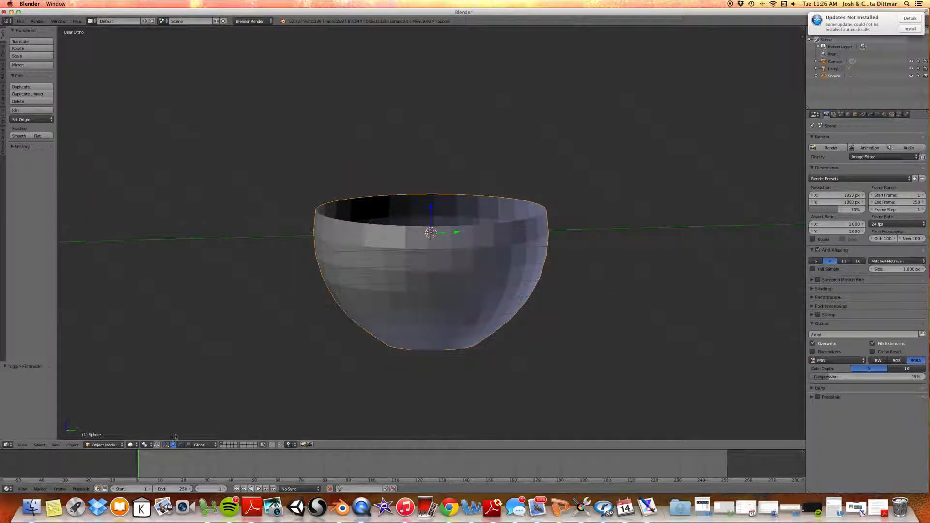
{"action": "left_click", "coordinate": [133, 445]}
{"action": "left_click", "coordinate": [112, 445]}
{"action": "middle_click_drag", "start_coordinate": [452, 295], "coordinate": [419, 289]}
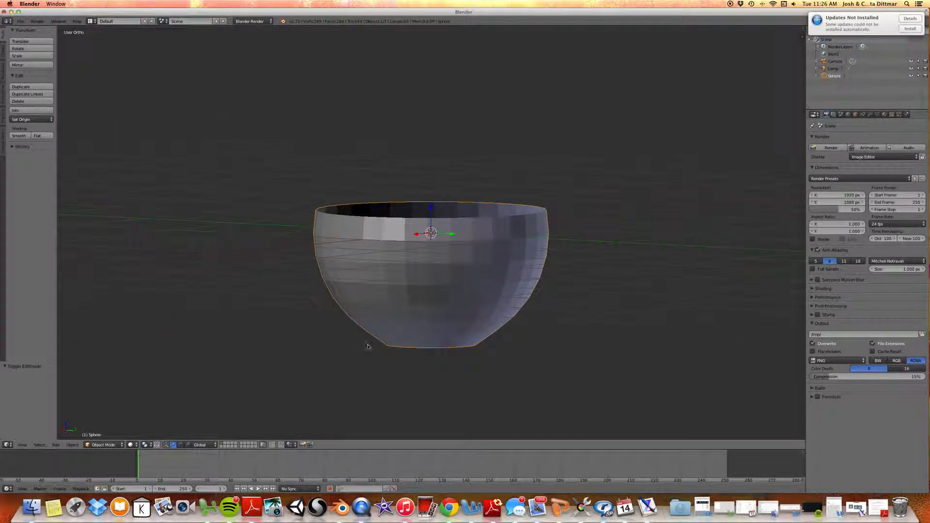
Step: Add a Solidify modifier to the bowl and check the wall thickness around the rim
{"action": "left_click", "coordinate": [870, 116]}
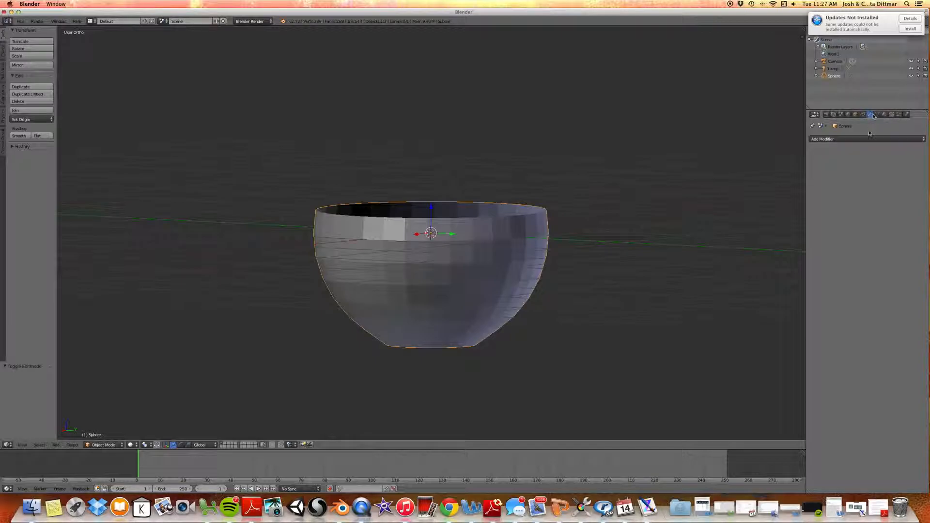
{"action": "left_click", "coordinate": [866, 139]}
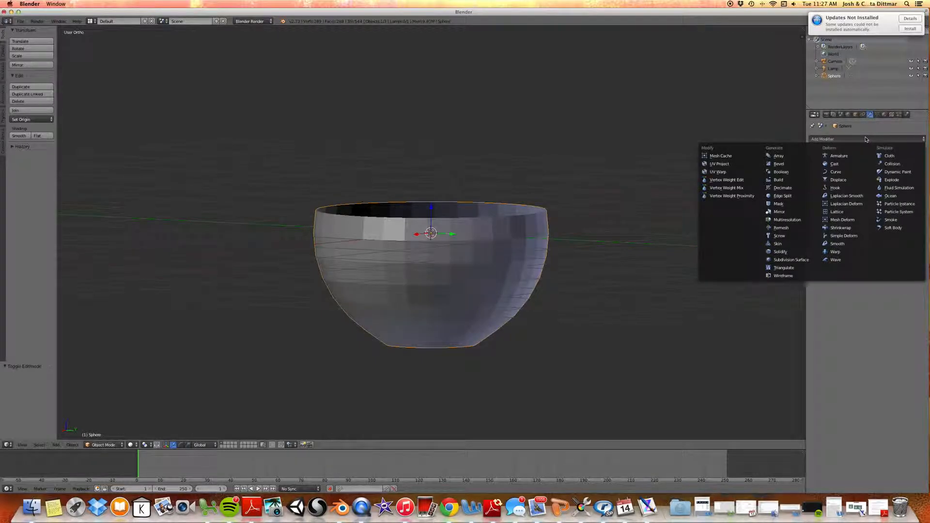
{"action": "left_click", "coordinate": [798, 254]}
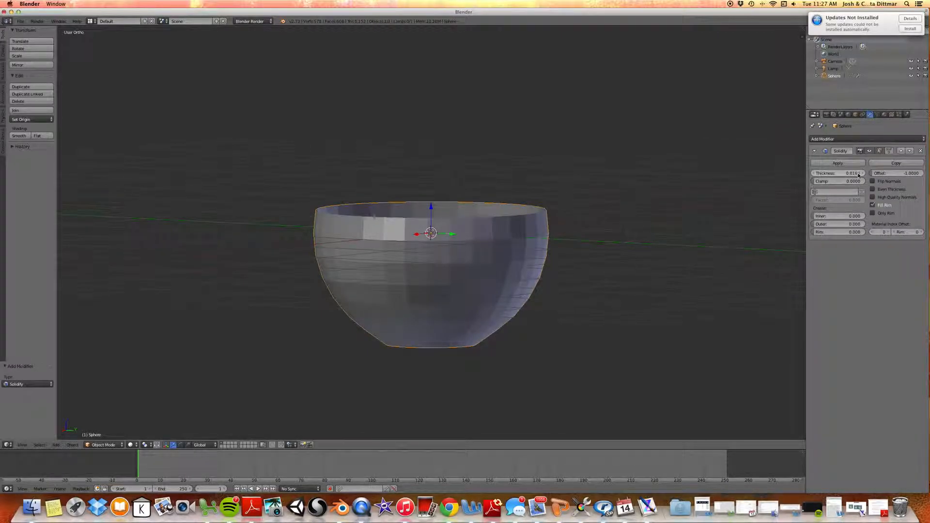
{"action": "middle_click_drag", "start_coordinate": [590, 250], "coordinate": [570, 263]}
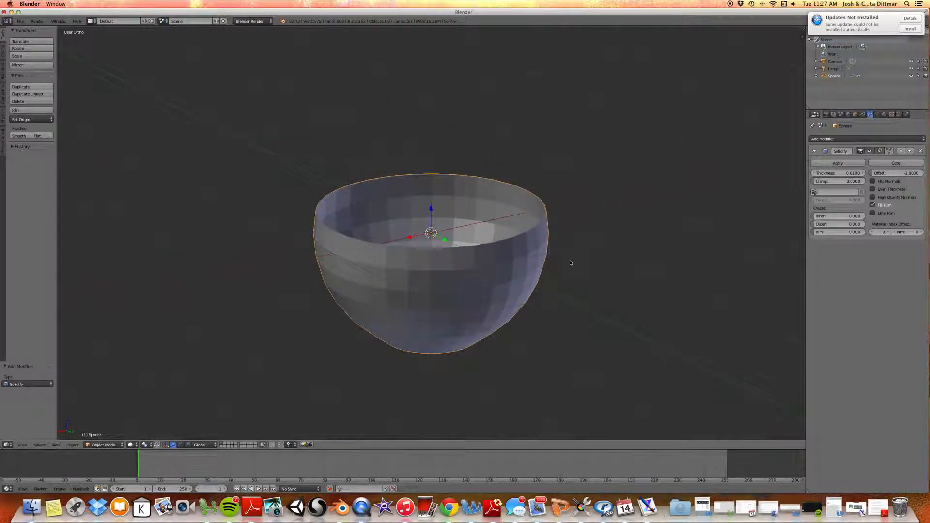
{"action": "scroll", "coordinate": [551, 238], "scroll_direction": "down", "scroll_amount": 3}
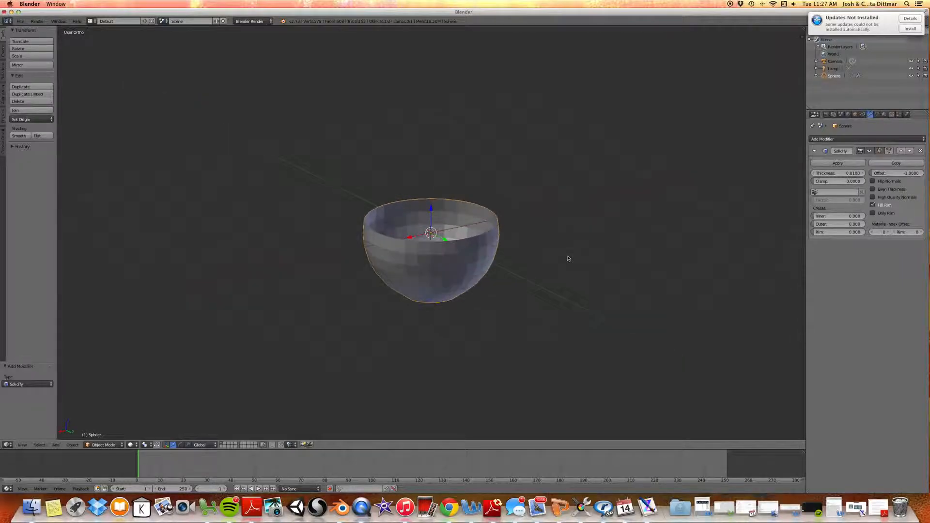
{"action": "scroll", "coordinate": [568, 258], "scroll_direction": "up", "scroll_amount": 3}
{"action": "scroll", "coordinate": [568, 258], "scroll_direction": "up", "scroll_amount": 3}
{"action": "scroll", "coordinate": [617, 290], "scroll_direction": "down", "scroll_amount": 2}
{"action": "middle_click_drag", "start_coordinate": [649, 326], "coordinate": [602, 318]}
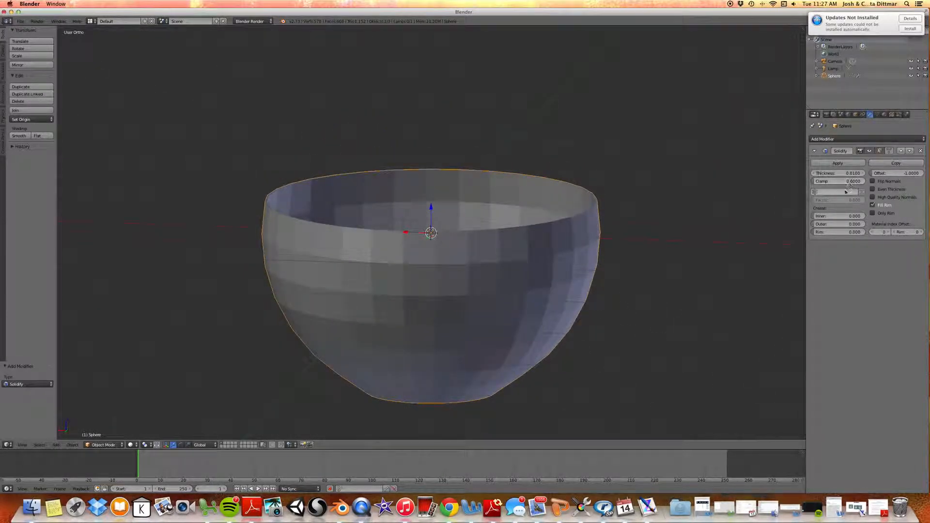
Step: Add a Subdivision Surface modifier to the bowl with subdivisions set to 3 for both View and Render
{"action": "left_click", "coordinate": [890, 140]}
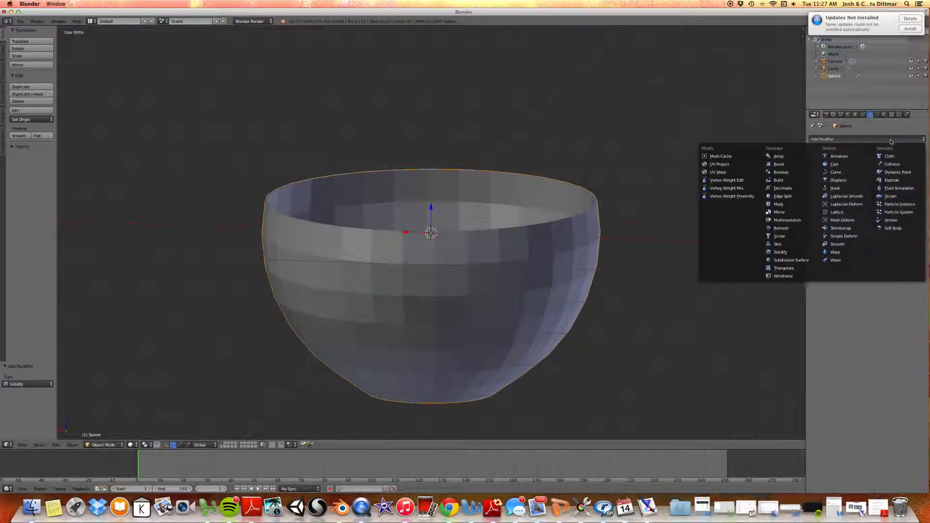
{"action": "left_click", "coordinate": [806, 262]}
{"action": "scroll", "coordinate": [567, 265], "scroll_direction": "down", "scroll_amount": 3}
{"action": "middle_click_drag", "start_coordinate": [565, 241], "coordinate": [570, 266]}
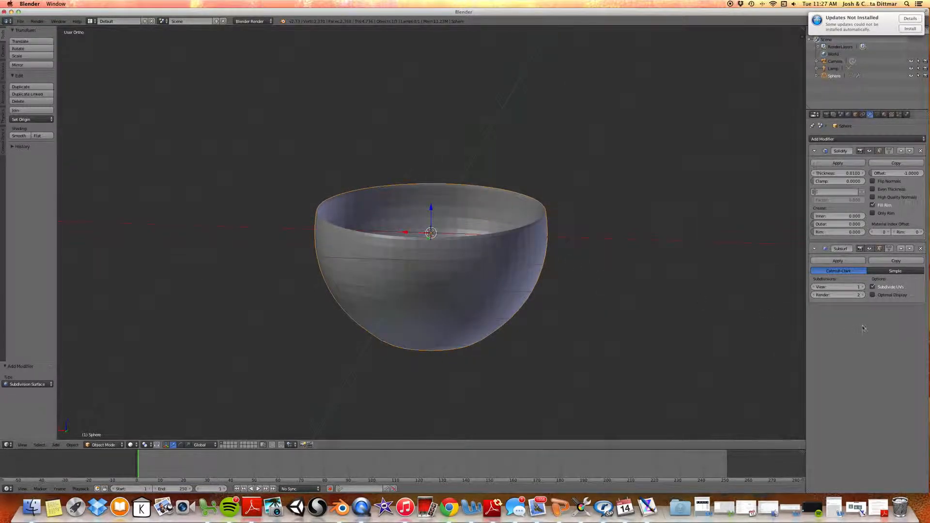
{"action": "left_click", "coordinate": [863, 287]}
{"action": "left_click", "coordinate": [863, 287]}
{"action": "left_click", "coordinate": [862, 295]}
{"action": "mouse_move", "coordinate": [551, 285]}
{"action": "middle_mouse_down"}
{"action": "mouse_move", "coordinate": [567, 263]}
{"action": "mouse_move", "coordinate": [608, 345]}
{"action": "mouse_move", "coordinate": [596, 360]}
{"action": "mouse_move", "coordinate": [533, 330]}
{"action": "mouse_move", "coordinate": [561, 289]}
{"action": "middle_mouse_up"}
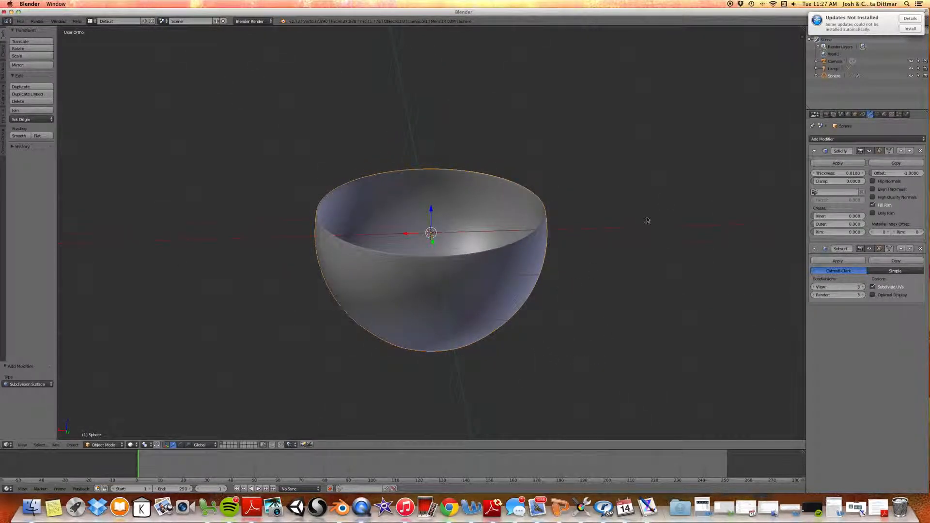
Step: Increase the bowl's Solidify thickness to 0.0320 and check the rim from several angles
{"action": "left_click_drag", "start_coordinate": [837, 173], "coordinate": [867, 173]}
{"action": "middle_click_drag", "start_coordinate": [692, 252], "coordinate": [647, 280]}
{"action": "left_click_drag", "start_coordinate": [853, 177], "coordinate": [901, 177]}
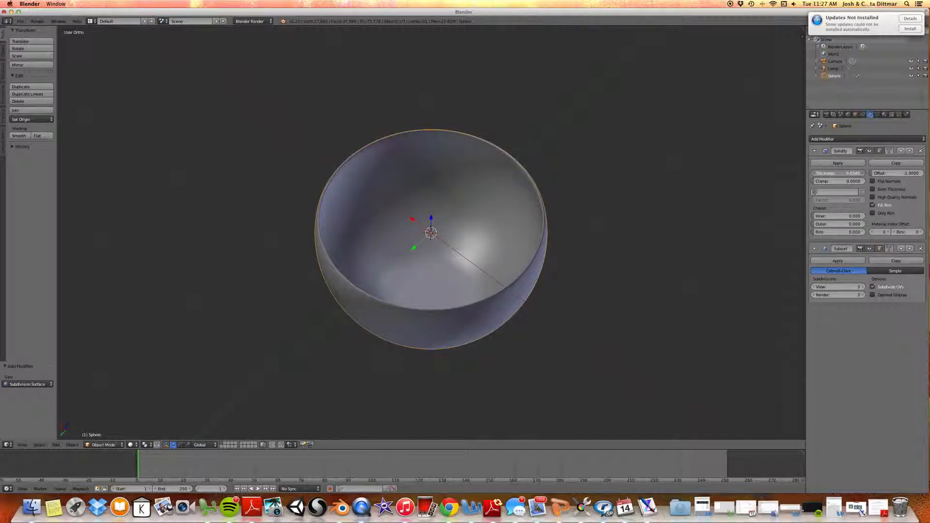
{"action": "middle_click_drag", "start_coordinate": [678, 260], "coordinate": [585, 228]}
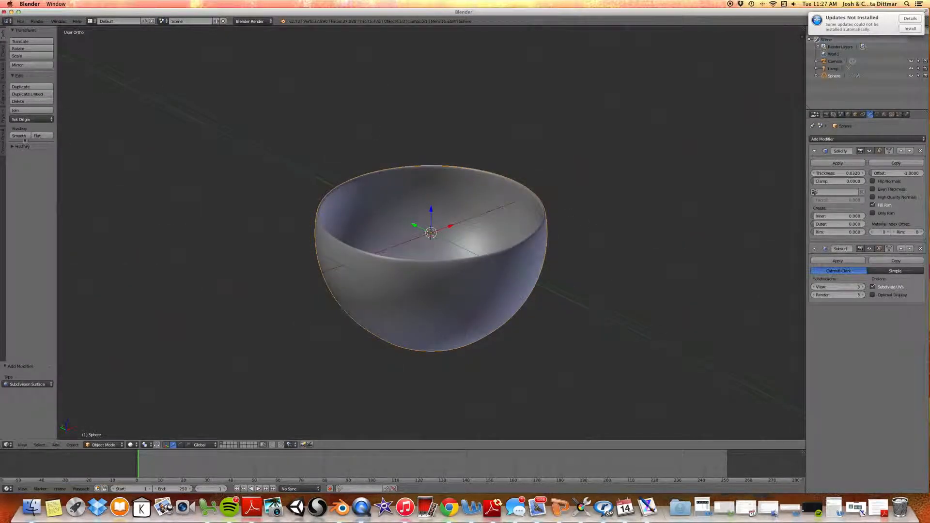
Step: Apply smooth shading to the bowl and inspect its surface inside and out
{"action": "left_click", "coordinate": [19, 135]}
{"action": "middle_click_drag", "start_coordinate": [505, 318], "coordinate": [446, 340]}
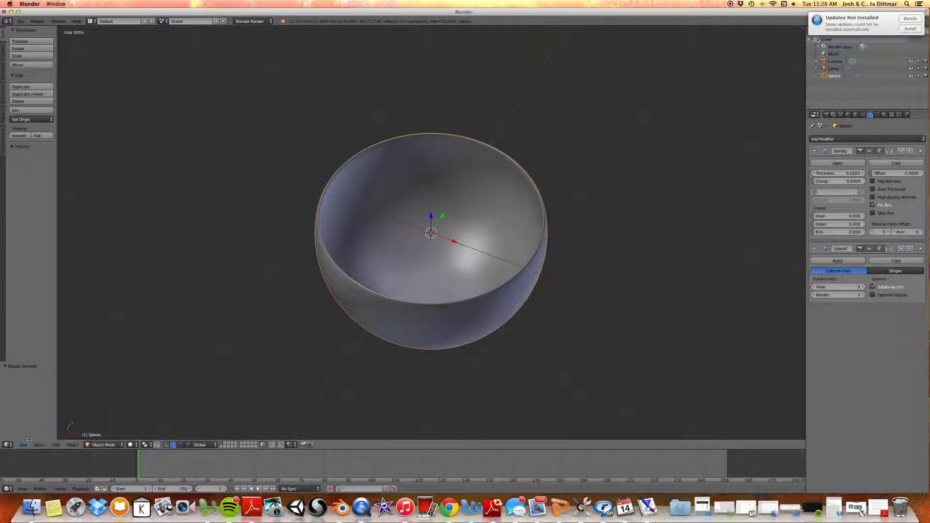
{"action": "scroll", "coordinate": [591, 228], "scroll_direction": "down", "scroll_amount": 2}
{"action": "middle_click_drag", "start_coordinate": [591, 228], "coordinate": [600, 276]}
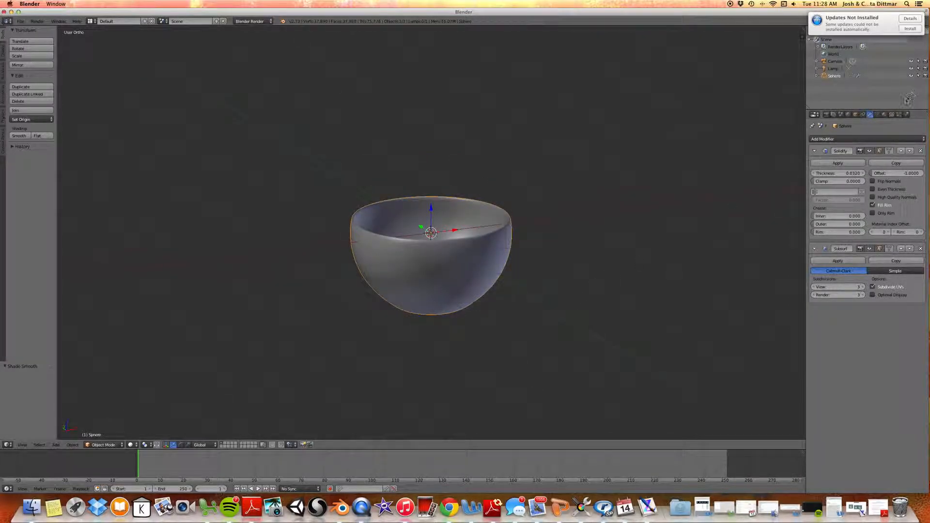
Step: Enable Collision physics on the bowl, removing the Cloth physics added by mistake
{"action": "left_click", "coordinate": [907, 114]}
{"action": "left_click", "coordinate": [837, 165]}
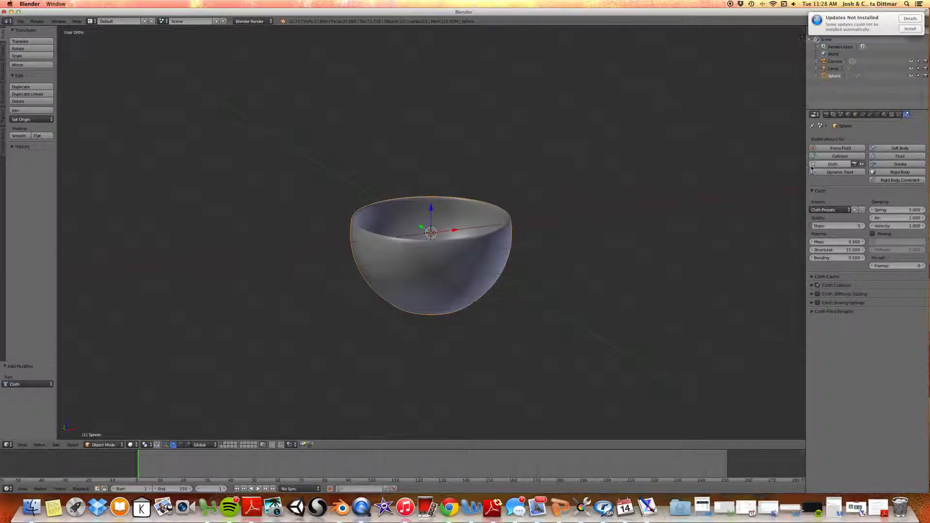
{"action": "left_click", "coordinate": [814, 165]}
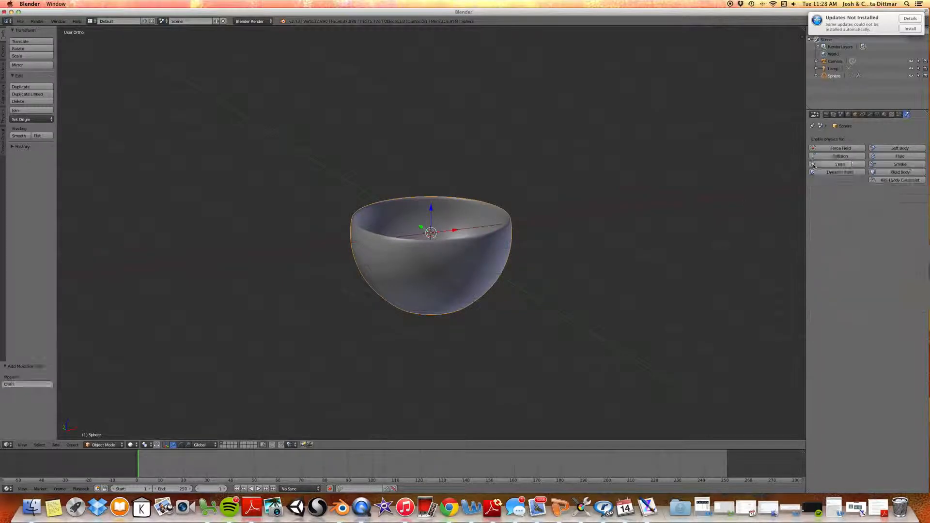
{"action": "left_click", "coordinate": [837, 158]}
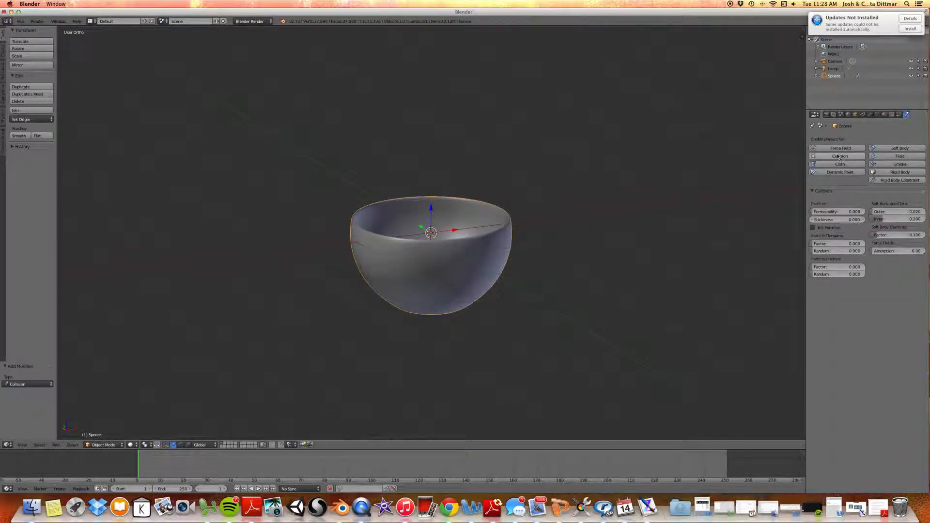
{"action": "mouse_move", "coordinate": [584, 216]}
{"action": "middle_mouse_down"}
{"action": "mouse_move", "coordinate": [546, 291]}
{"action": "mouse_move", "coordinate": [544, 238]}
{"action": "mouse_move", "coordinate": [573, 229]}
{"action": "middle_mouse_up"}
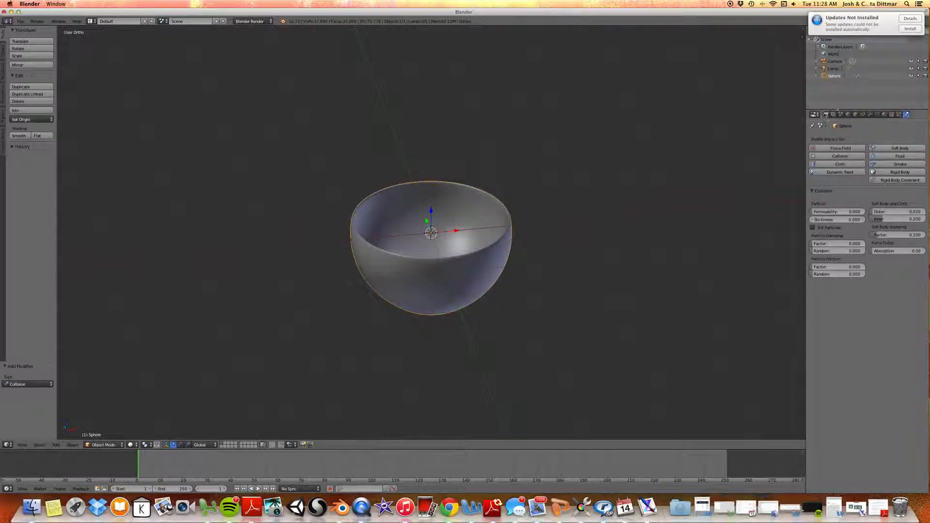
Step: Create a new material for the bowl
{"action": "mouse_move", "coordinate": [805, 115]}
{"action": "left_mouse_down"}
{"action": "mouse_move", "coordinate": [874, 115]}
{"action": "mouse_move", "coordinate": [816, 115]}
{"action": "left_mouse_up"}
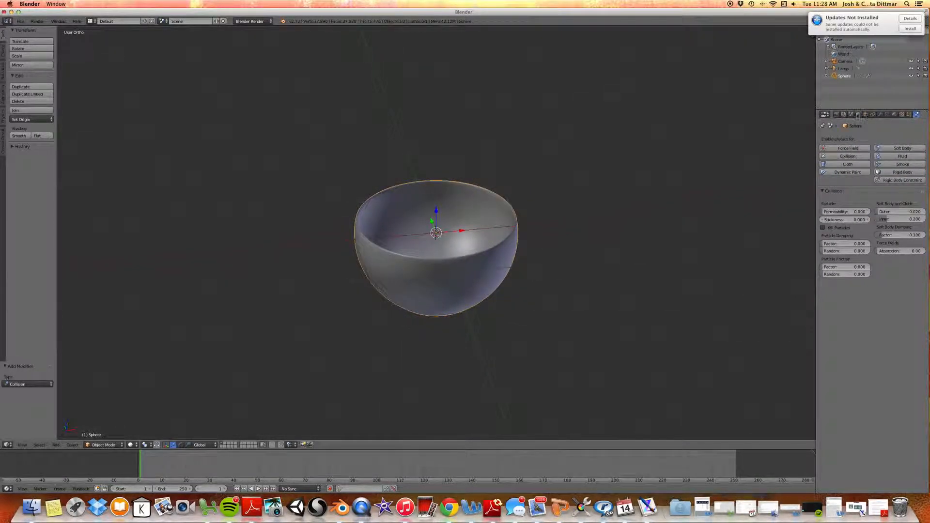
{"action": "left_click", "coordinate": [894, 115]}
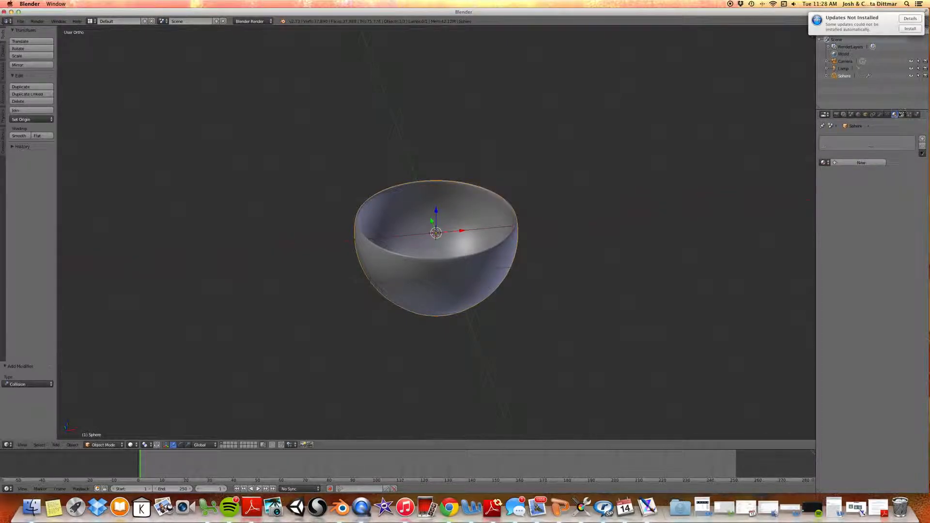
{"action": "left_click", "coordinate": [862, 162]}
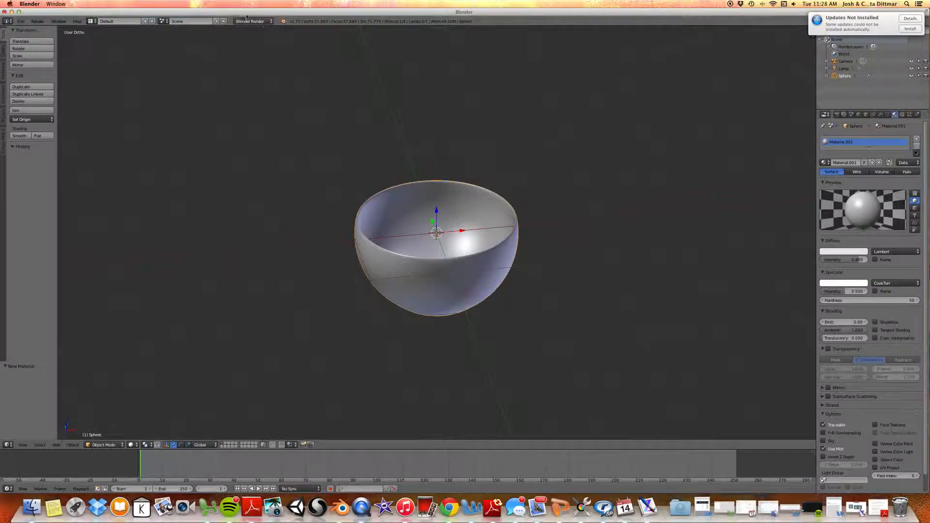
Step: Switch the render engine to Cycles Render and enable nodes for the bowl's material
{"action": "left_click", "coordinate": [257, 22]}
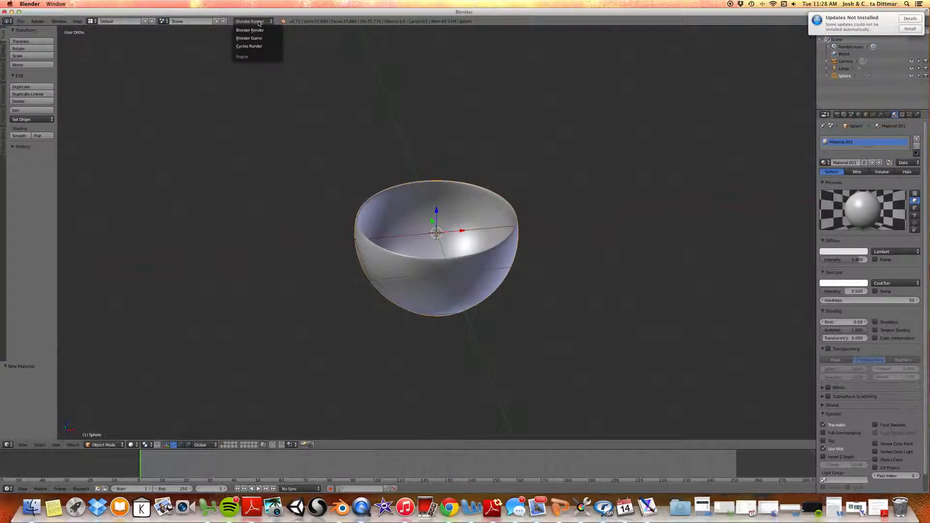
{"action": "left_click", "coordinate": [259, 45]}
{"action": "middle_click_drag", "start_coordinate": [475, 305], "coordinate": [404, 261]}
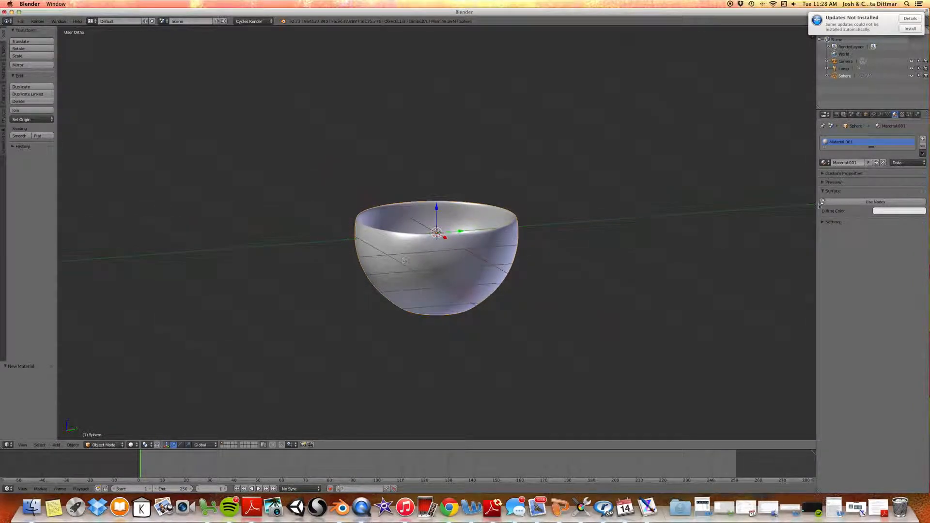
{"action": "left_click", "coordinate": [882, 203]}
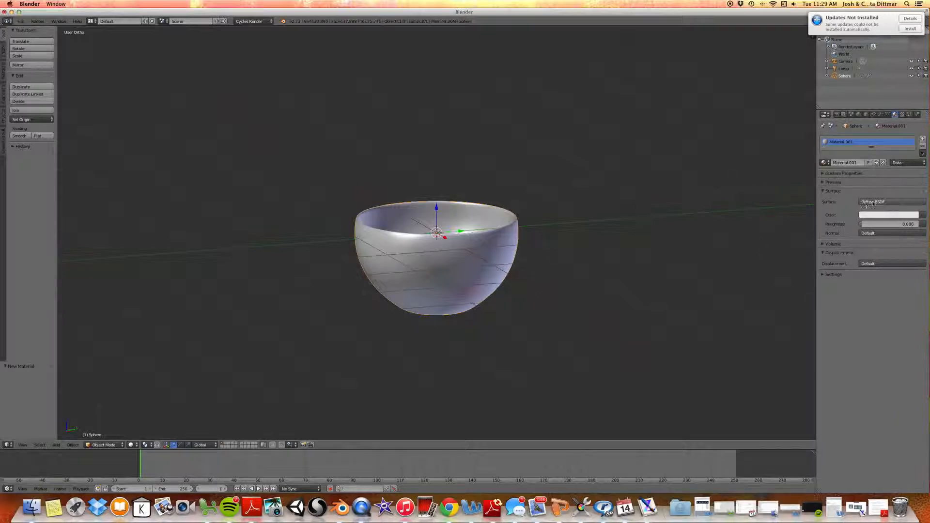
Step: Set the bowl material's surface shader to Glass BSDF with the Beckmann distribution
{"action": "left_click", "coordinate": [873, 202]}
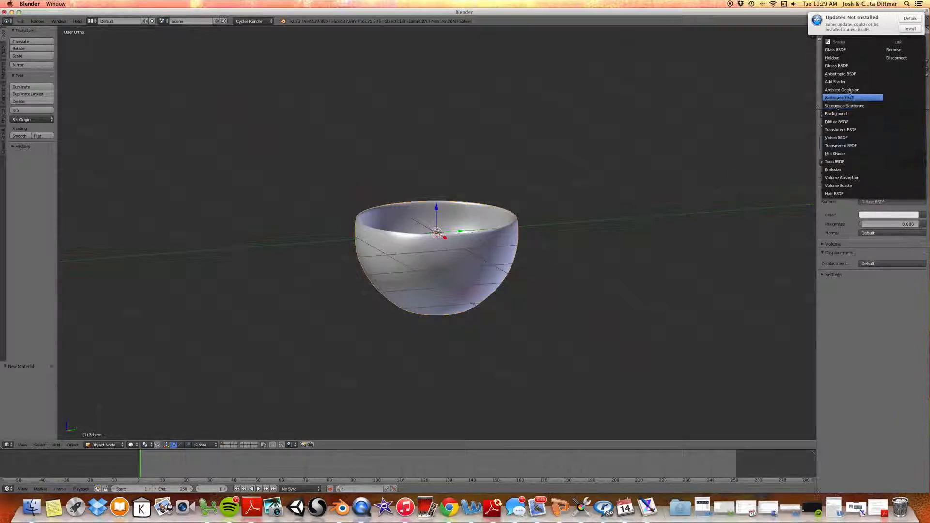
{"action": "left_click", "coordinate": [849, 51]}
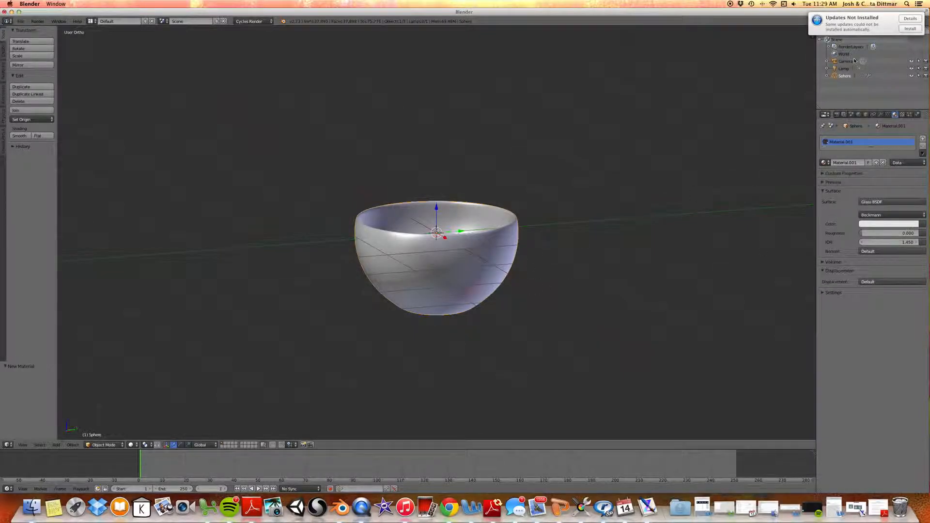
{"action": "left_click", "coordinate": [876, 215]}
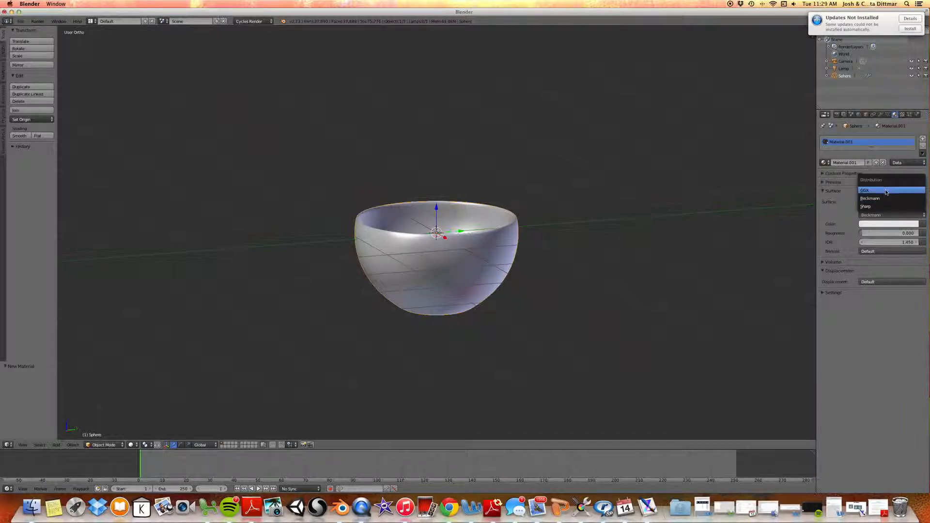
{"action": "left_click", "coordinate": [884, 198]}
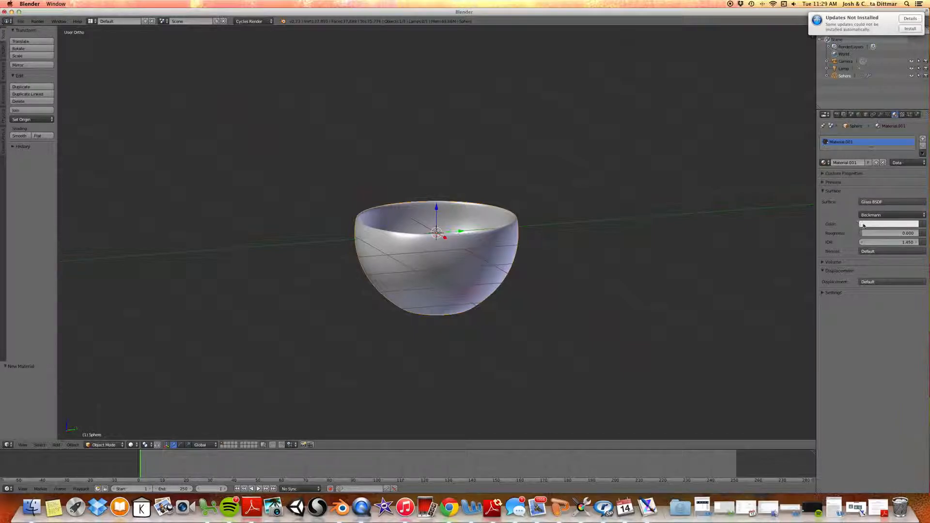
{"action": "middle_click_drag", "start_coordinate": [586, 240], "coordinate": [541, 249]}
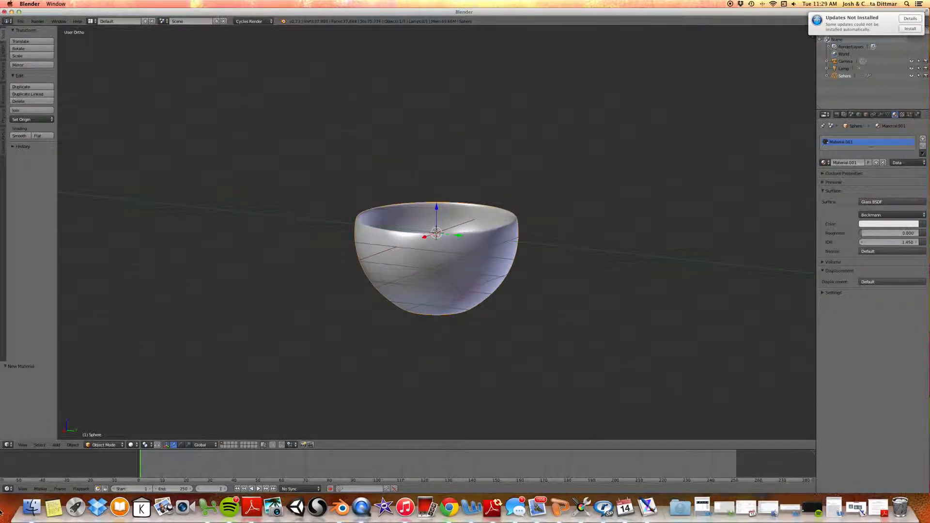
Step: Preview the glass bowl in Rendered viewport shading and examine it from different angles
{"action": "left_click", "coordinate": [135, 445]}
{"action": "left_click", "coordinate": [137, 444]}
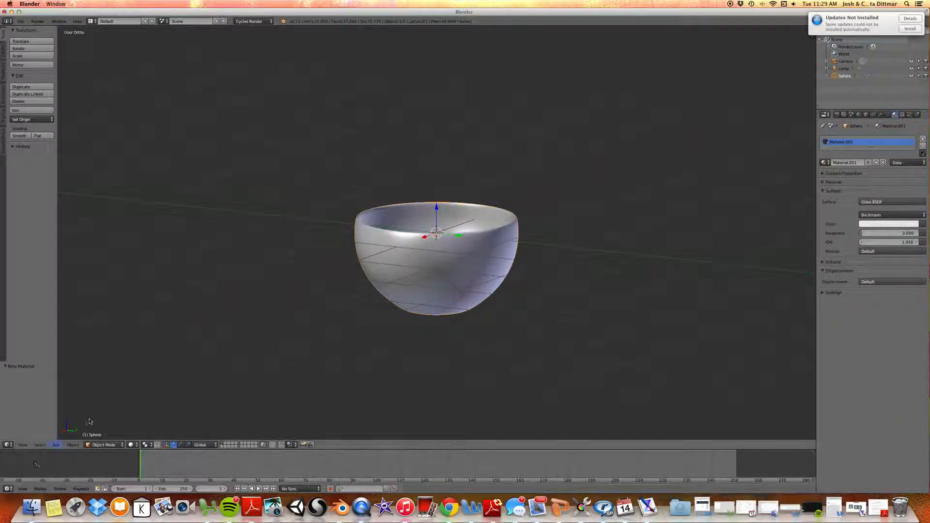
{"action": "left_click", "coordinate": [131, 444]}
{"action": "left_click", "coordinate": [148, 396]}
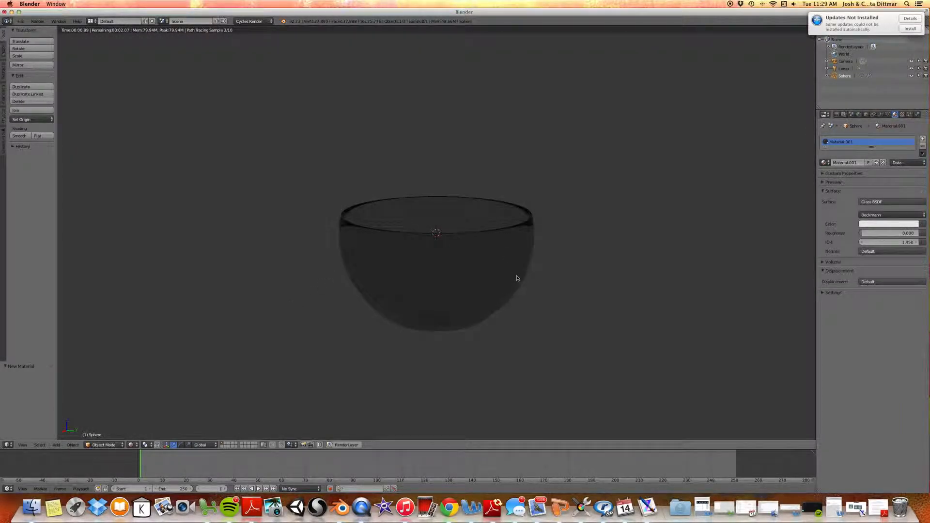
{"action": "middle_click_drag", "start_coordinate": [519, 279], "coordinate": [533, 254]}
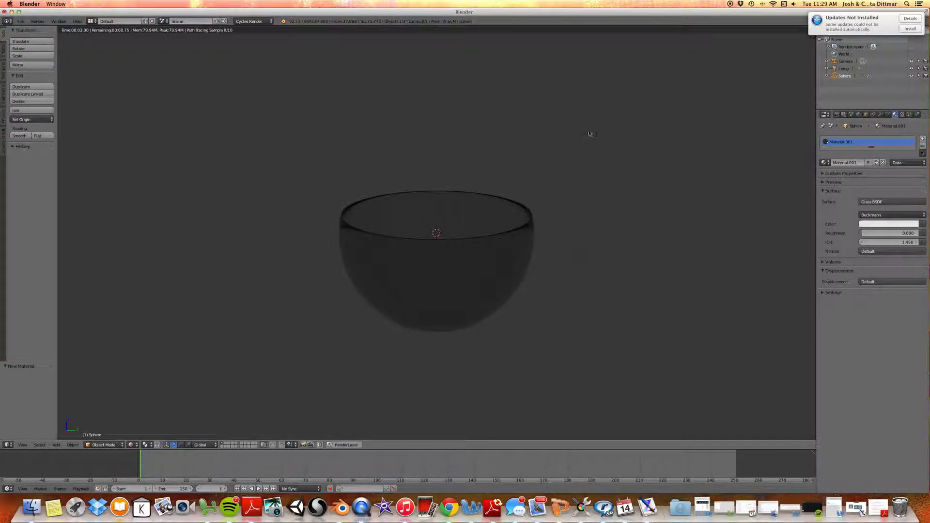
{"action": "mouse_move", "coordinate": [531, 284]}
{"action": "middle_mouse_down"}
{"action": "mouse_move", "coordinate": [487, 317]}
{"action": "mouse_move", "coordinate": [499, 355]}
{"action": "mouse_move", "coordinate": [523, 347]}
{"action": "mouse_move", "coordinate": [543, 266]}
{"action": "mouse_move", "coordinate": [546, 286]}
{"action": "middle_mouse_up"}
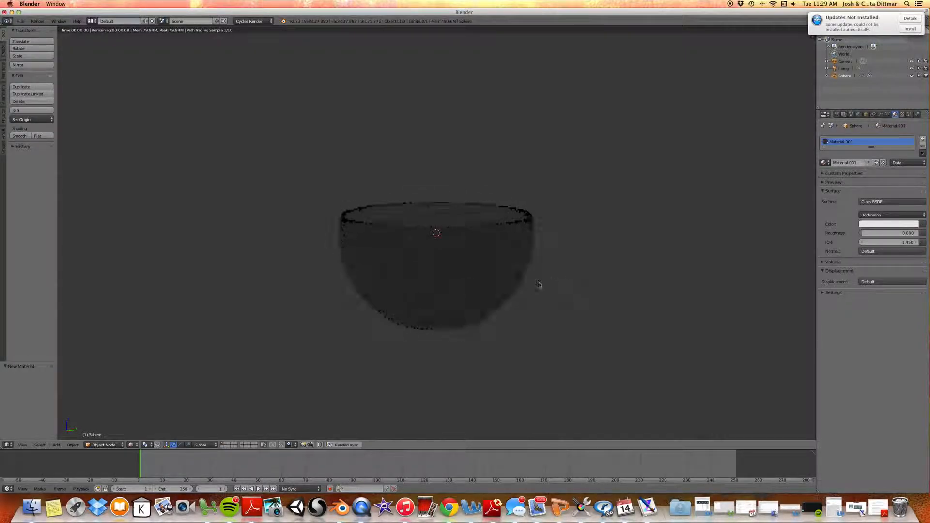
Step: Return the viewport to Solid shading and look over the bowl
{"action": "left_click", "coordinate": [132, 445]}
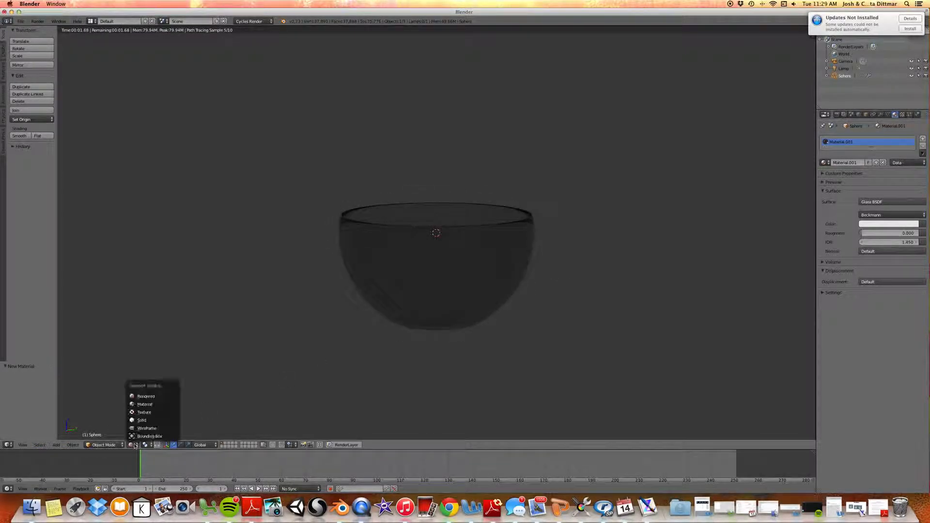
{"action": "left_click", "coordinate": [152, 421]}
{"action": "middle_click_drag", "start_coordinate": [562, 246], "coordinate": [544, 260]}
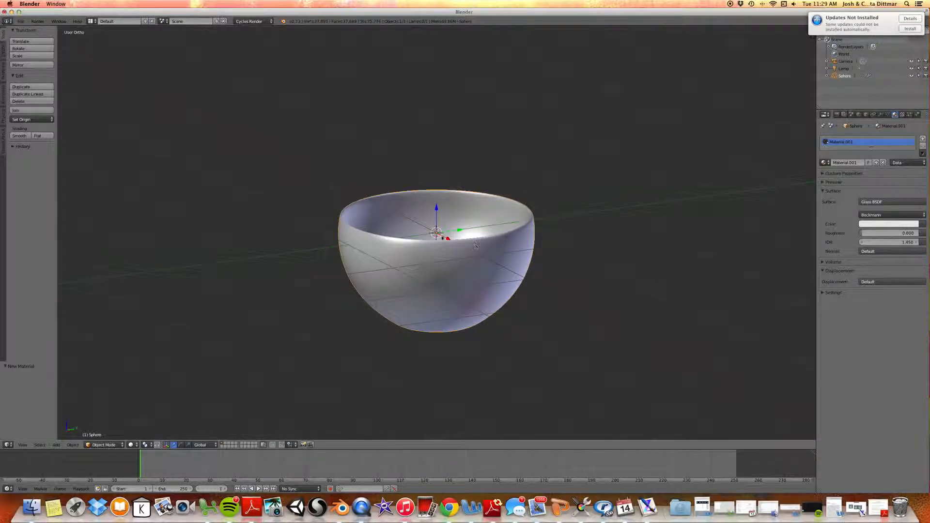
{"action": "middle_click_drag", "start_coordinate": [548, 243], "coordinate": [506, 252]}
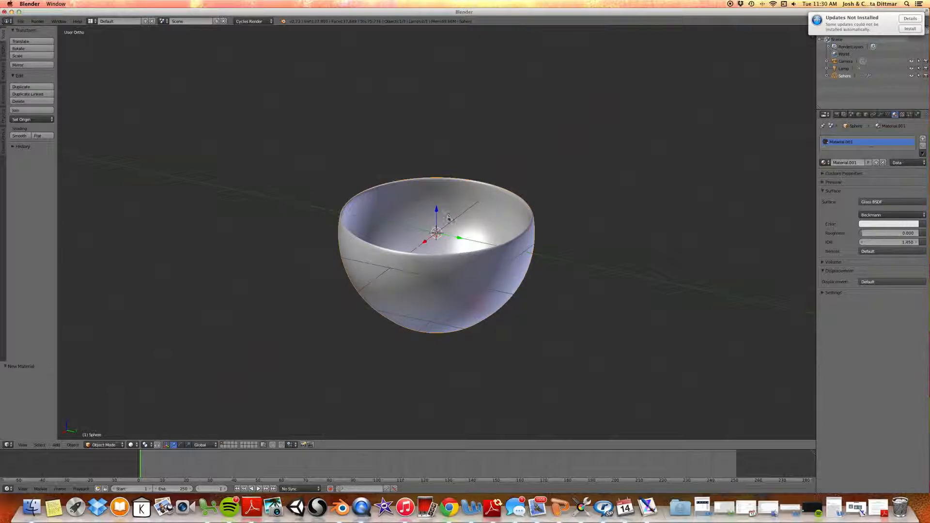
Step: Switch to the front view and add a plane mesh at the bowl's origin
{"action": "left_click", "coordinate": [839, 114]}
{"action": "middle_click_drag", "start_coordinate": [464, 305], "coordinate": [483, 293]}
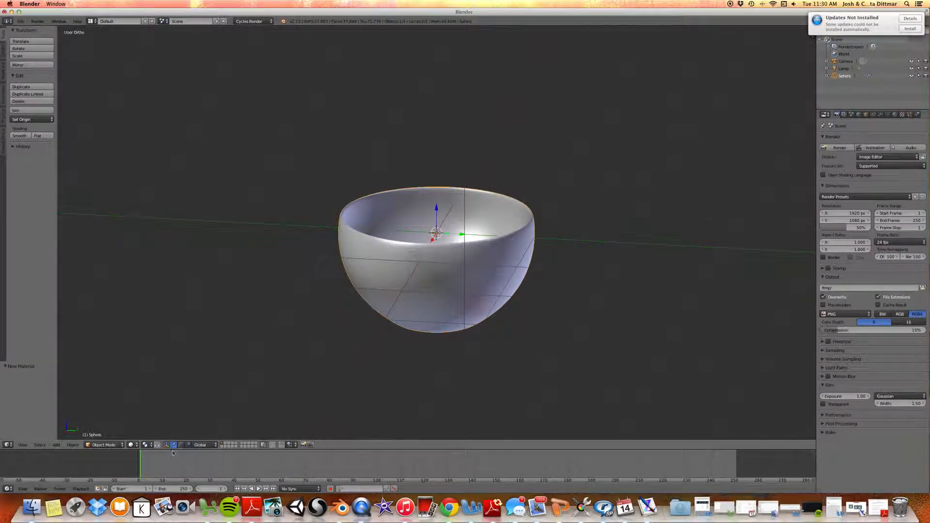
{"action": "left_click", "coordinate": [22, 445]}
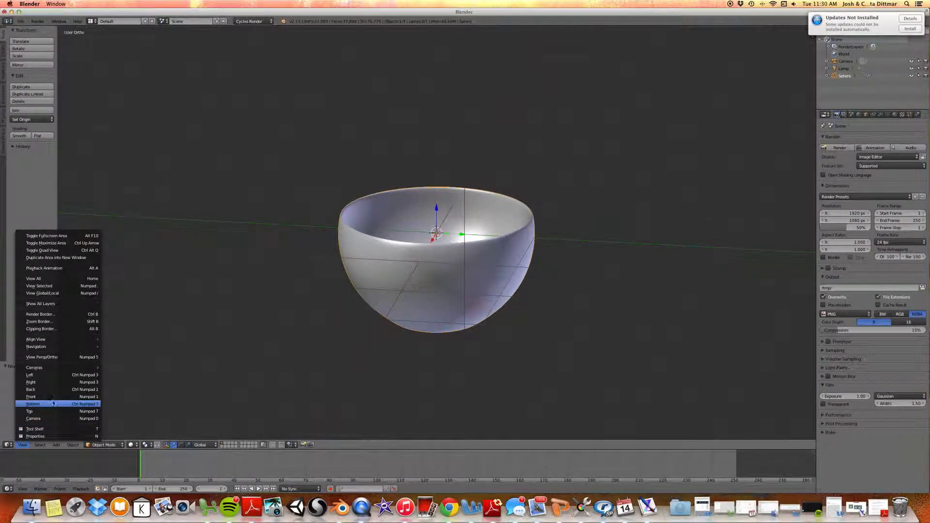
{"action": "left_click", "coordinate": [54, 397]}
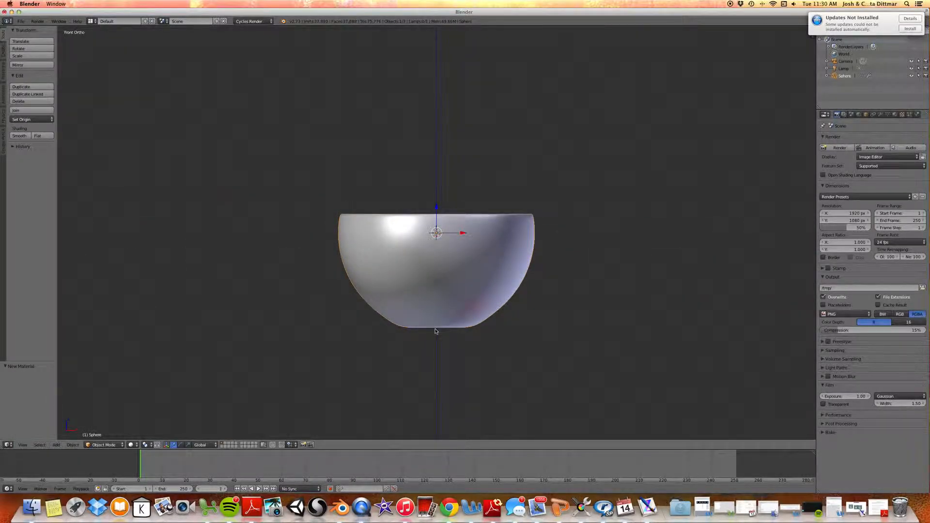
{"action": "key", "text": "shift+a"}
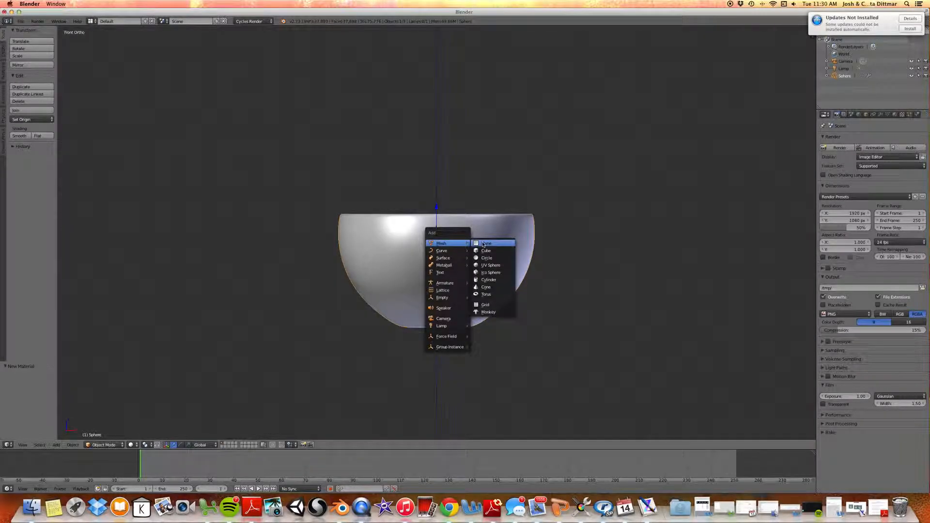
{"action": "left_click", "coordinate": [483, 244]}
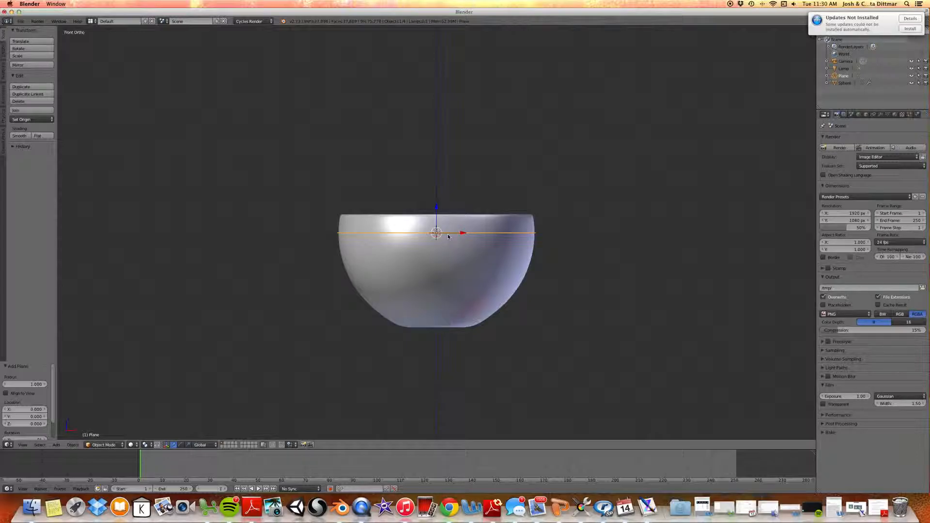
Step: Rotate the plane 45° around the global Z axis
{"action": "key", "text": "r"}
{"action": "key", "text": "z"}
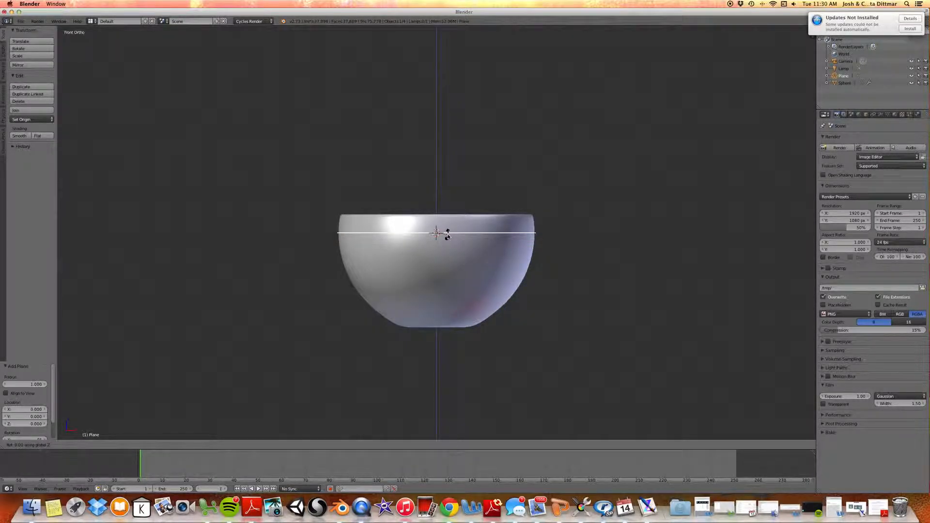
{"action": "key", "text": "Return"}
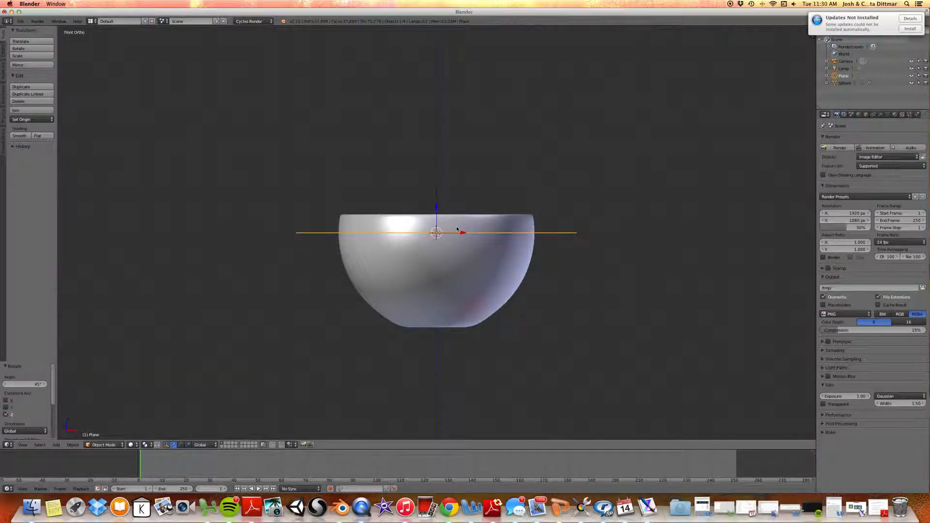
{"action": "middle_click_drag", "start_coordinate": [468, 236], "coordinate": [440, 266]}
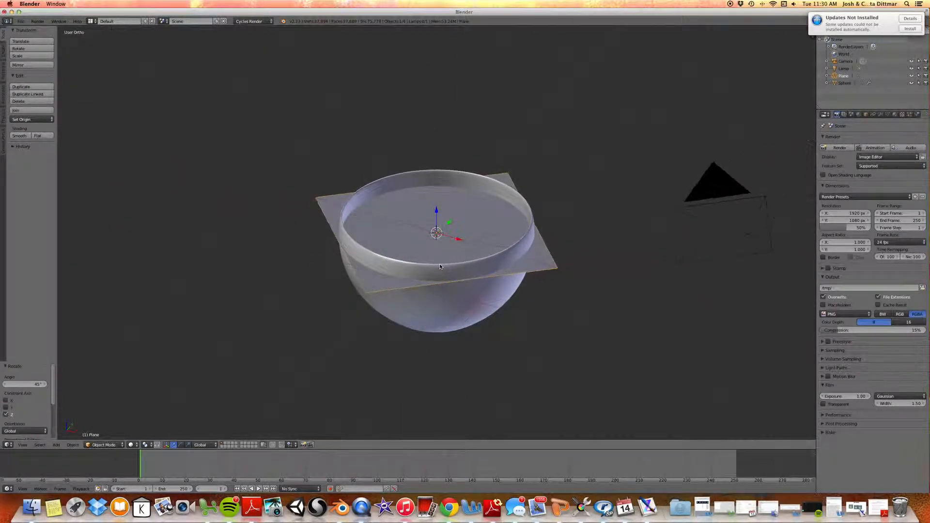
Step: Return to the front view and tilt the plane 70° around the X axis
{"action": "left_click", "coordinate": [22, 445]}
{"action": "left_click", "coordinate": [31, 397]}
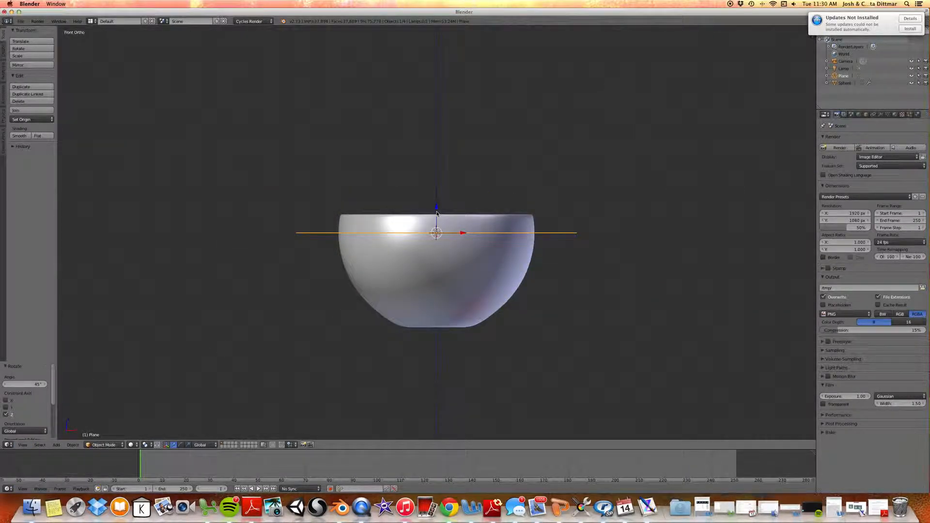
{"action": "key", "text": "r"}
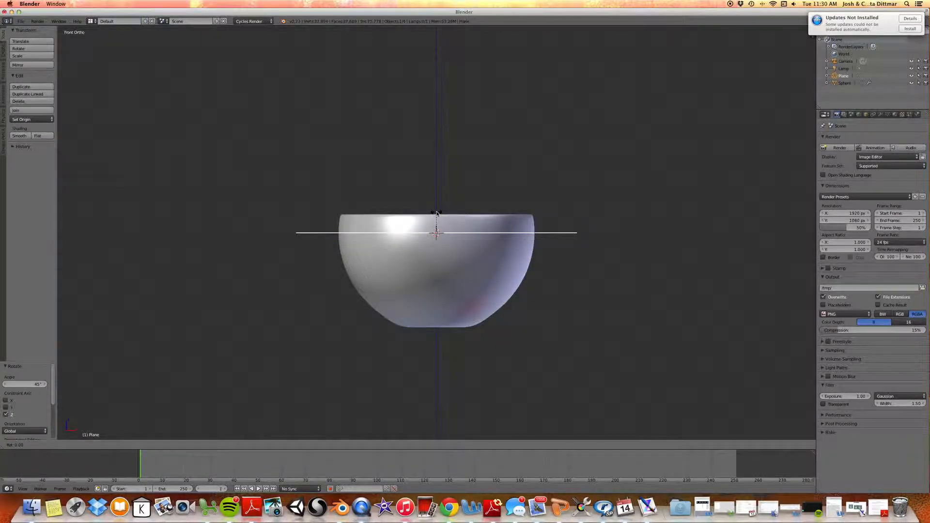
{"action": "type", "text": "x"}
{"action": "type", "text": "70"}
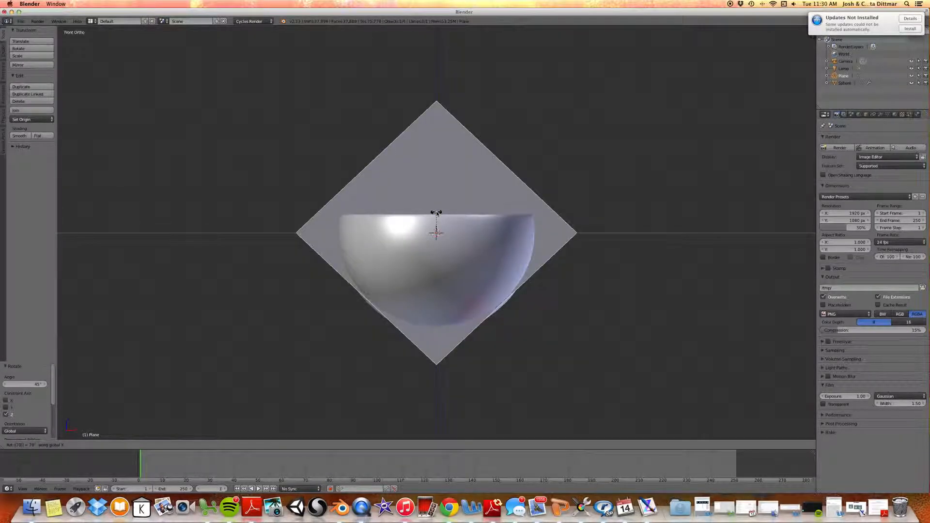
{"action": "key", "text": "Return"}
Step: Raise the tilted plane about 1.5 units above the bowl and shift it about 0.22 units in negative Y
{"action": "left_click_drag", "start_coordinate": [435, 211], "coordinate": [448, 65]}
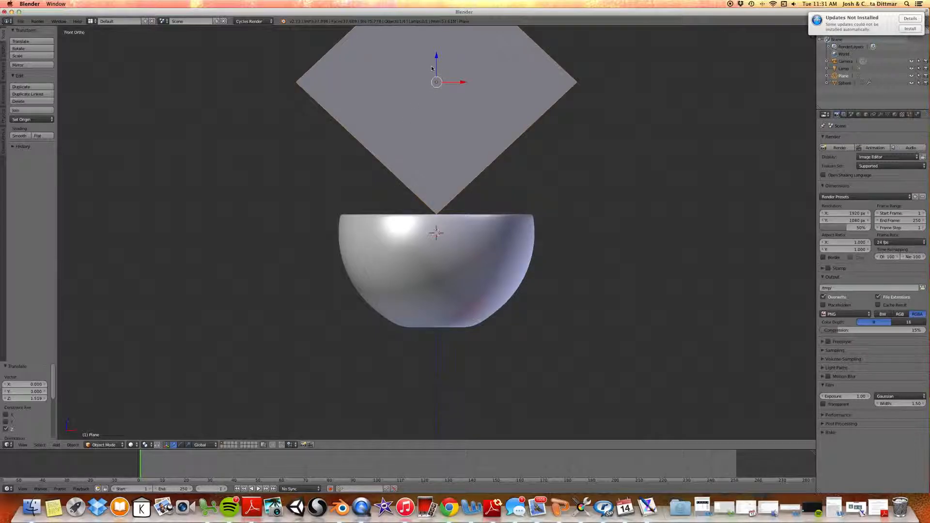
{"action": "left_click_drag", "start_coordinate": [436, 64], "coordinate": [436, 63]}
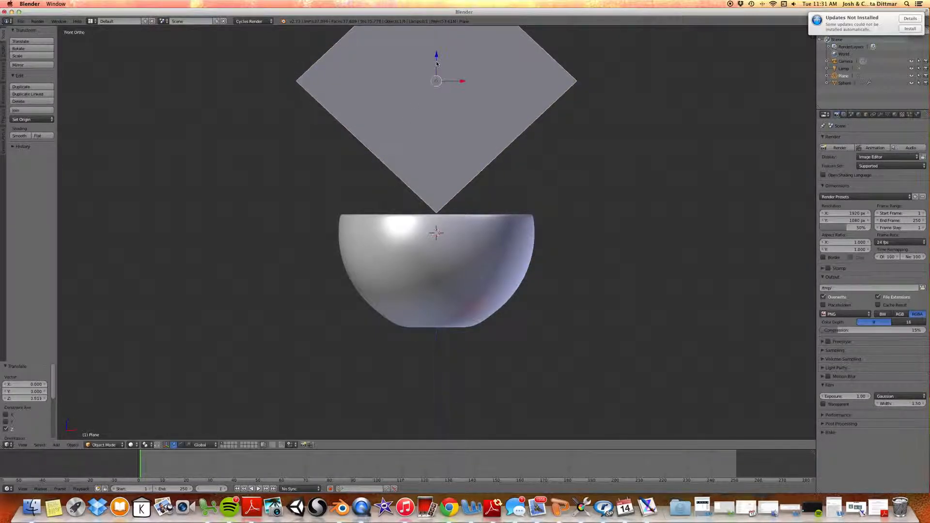
{"action": "left_click", "coordinate": [28, 447]}
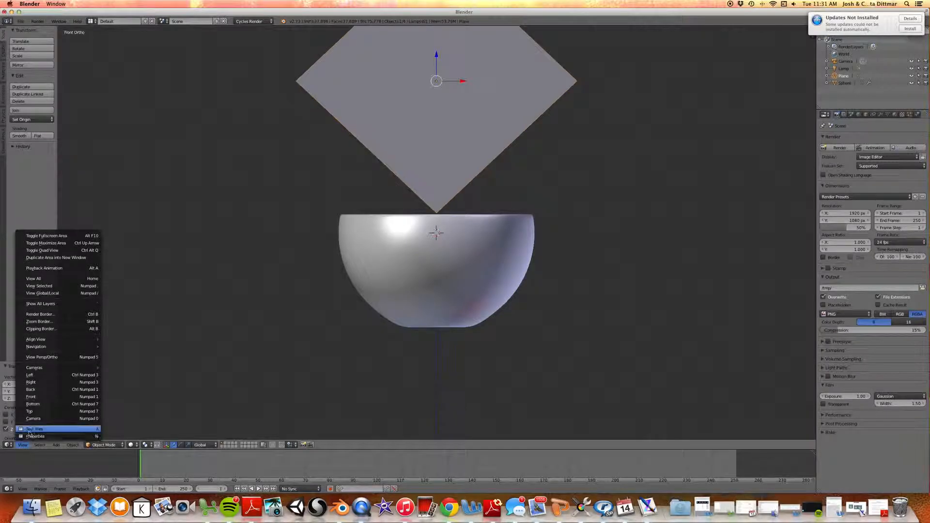
{"action": "left_click", "coordinate": [49, 383]}
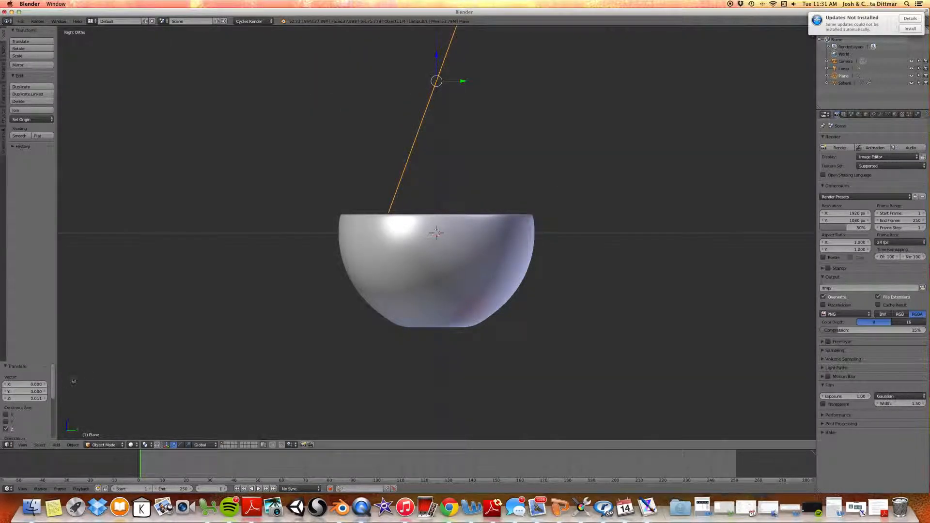
{"action": "left_click_drag", "start_coordinate": [457, 82], "coordinate": [403, 88]}
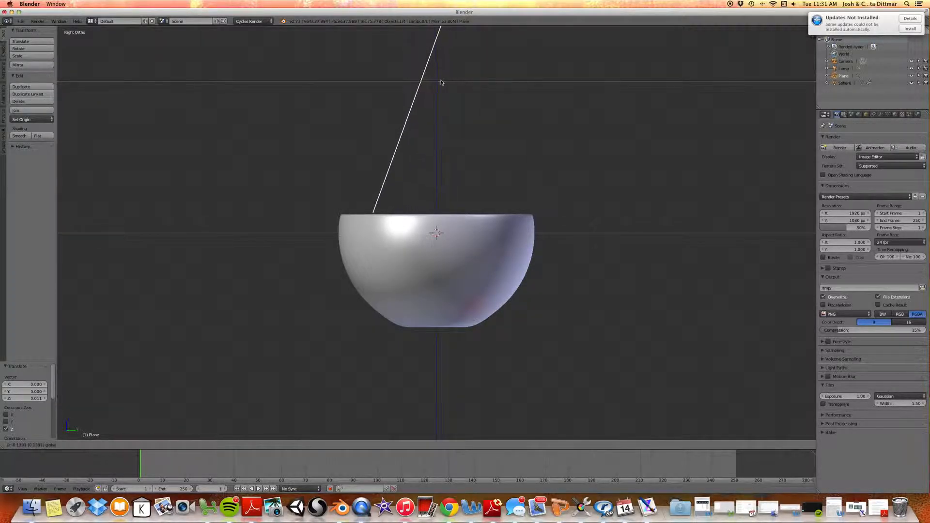
{"action": "left_click", "coordinate": [436, 82]}
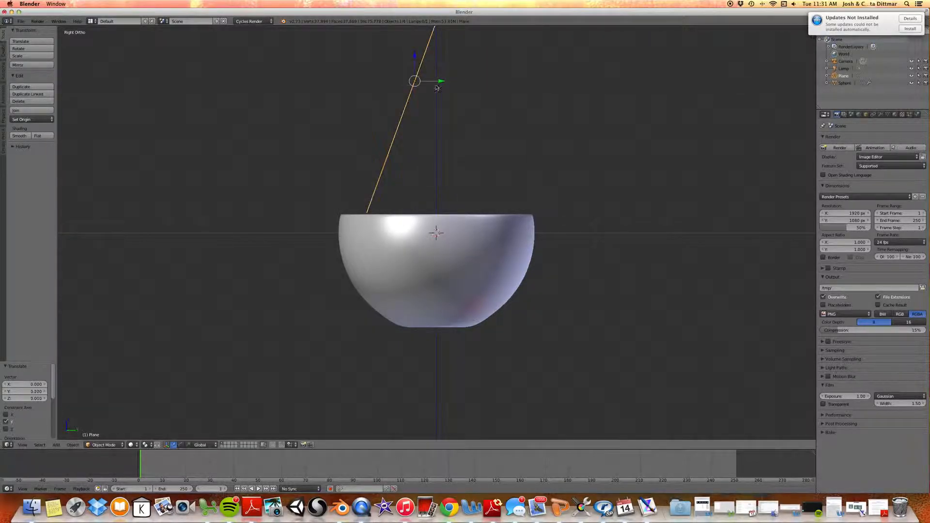
{"action": "mouse_move", "coordinate": [461, 230]}
{"action": "middle_mouse_down"}
{"action": "mouse_move", "coordinate": [598, 237]}
{"action": "mouse_move", "coordinate": [544, 237]}
{"action": "middle_mouse_up"}
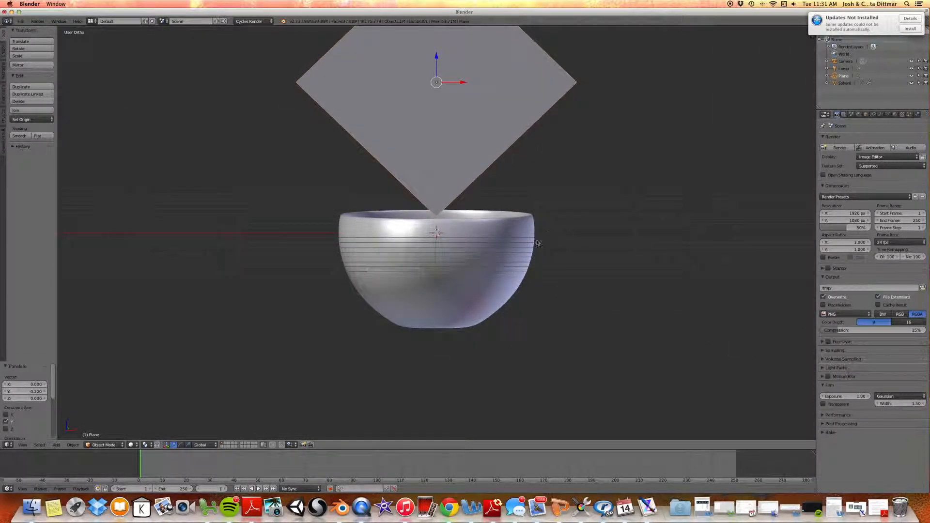
Step: Scale the plane up uniformly by a factor of 3
{"action": "key", "text": "s"}
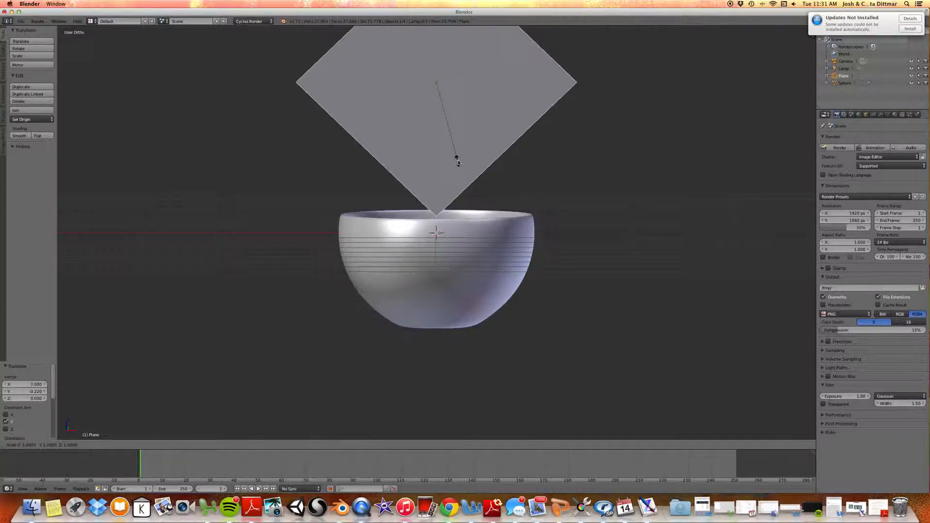
{"action": "type", "text": "3"}
{"action": "key", "text": "Return"}
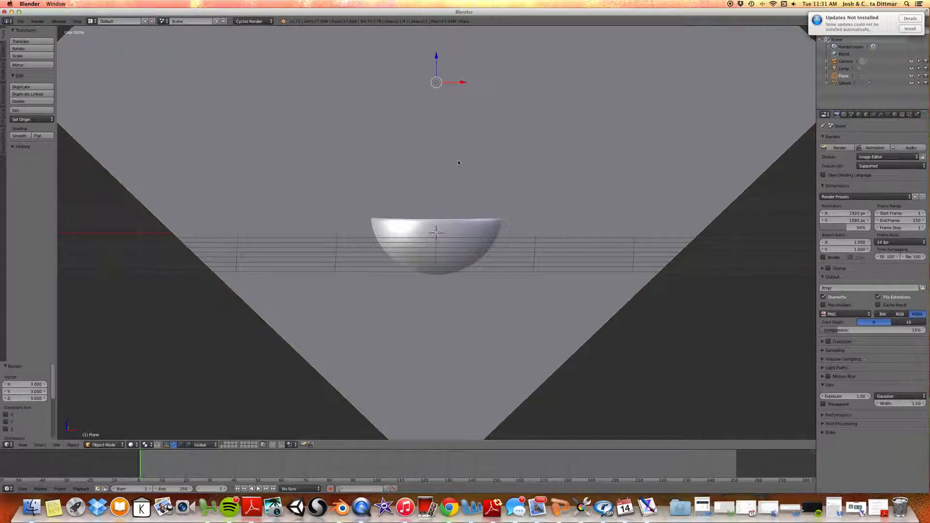
{"action": "scroll", "coordinate": [458, 159], "scroll_direction": "down", "scroll_amount": 3}
{"action": "middle_click_drag", "start_coordinate": [574, 228], "coordinate": [533, 226]}
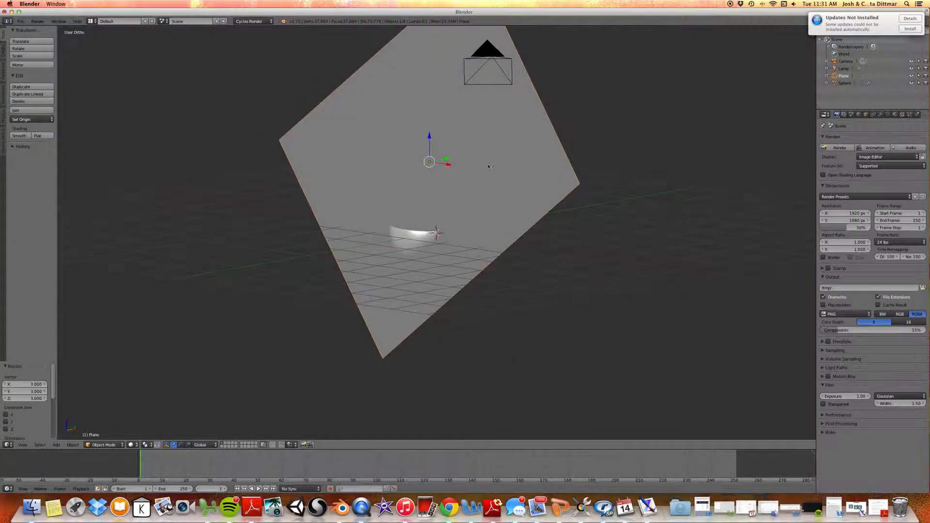
Step: In the front view, raise the enlarged plane about 2.7 units along Z so its lowest corner sits at the bowl's rim
{"action": "left_click", "coordinate": [24, 445]}
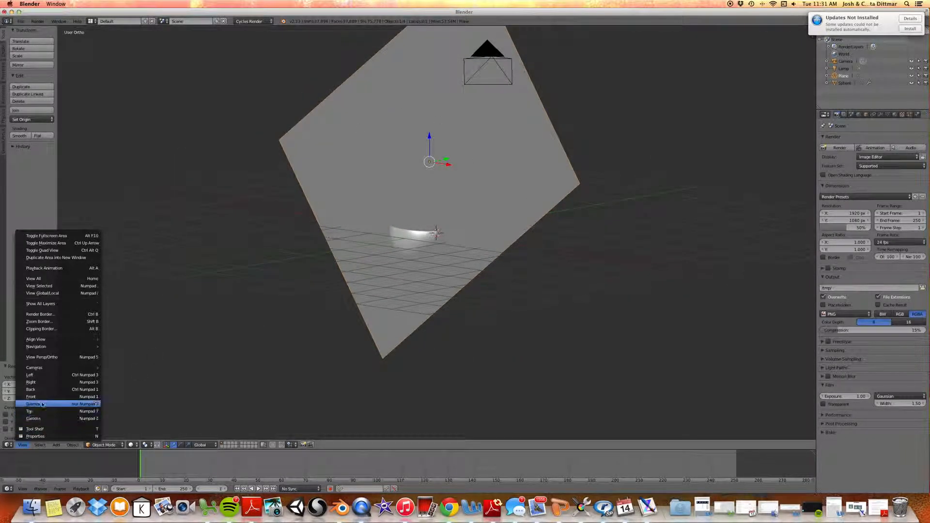
{"action": "left_click", "coordinate": [29, 399]}
{"action": "left_click_drag", "start_coordinate": [438, 139], "coordinate": [461, 425]}
{"action": "middle_click_drag", "start_coordinate": [507, 246], "coordinate": [422, 251]}
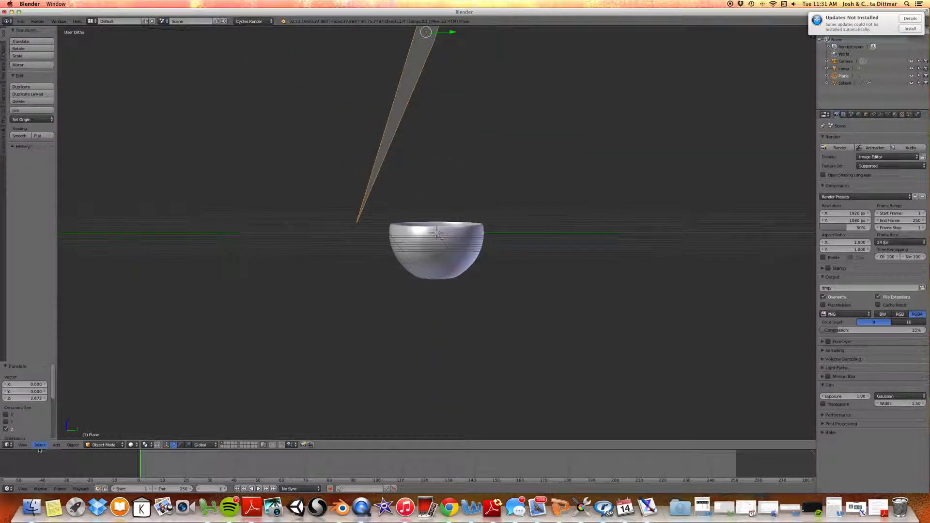
Step: In the right view, move the plane about 0.85 units along positive Y so its lowest corner is over the bowl
{"action": "left_click", "coordinate": [22, 444]}
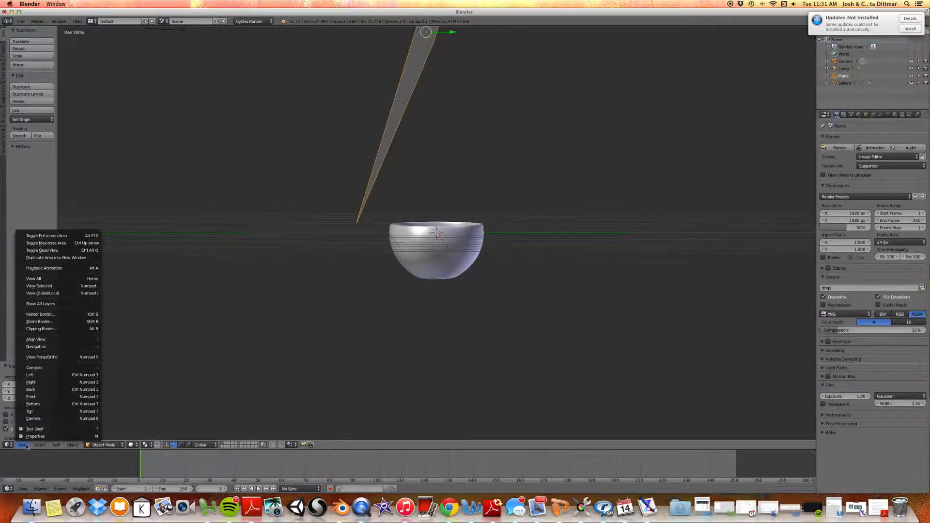
{"action": "left_click", "coordinate": [45, 382]}
{"action": "key", "text": "g"}
{"action": "key", "text": "z"}
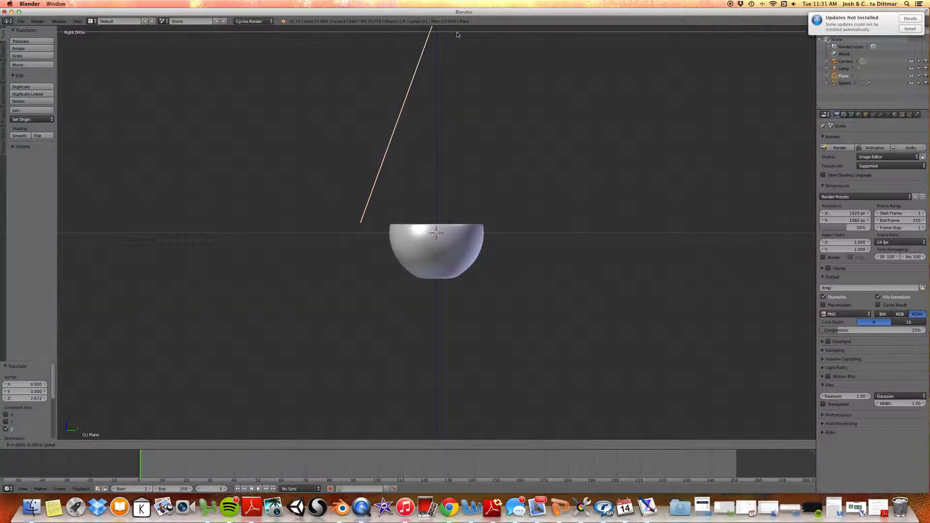
{"action": "left_click", "coordinate": [493, 32]}
{"action": "middle_click_drag", "start_coordinate": [487, 274], "coordinate": [531, 291]}
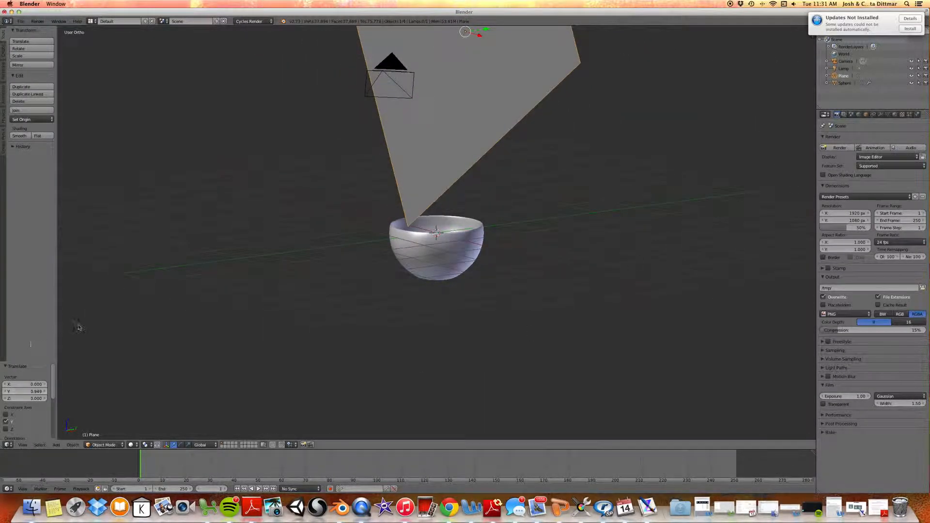
Step: Subdivide the whole plane in Edit Mode with 50 cuts
{"action": "key", "text": "Tab"}
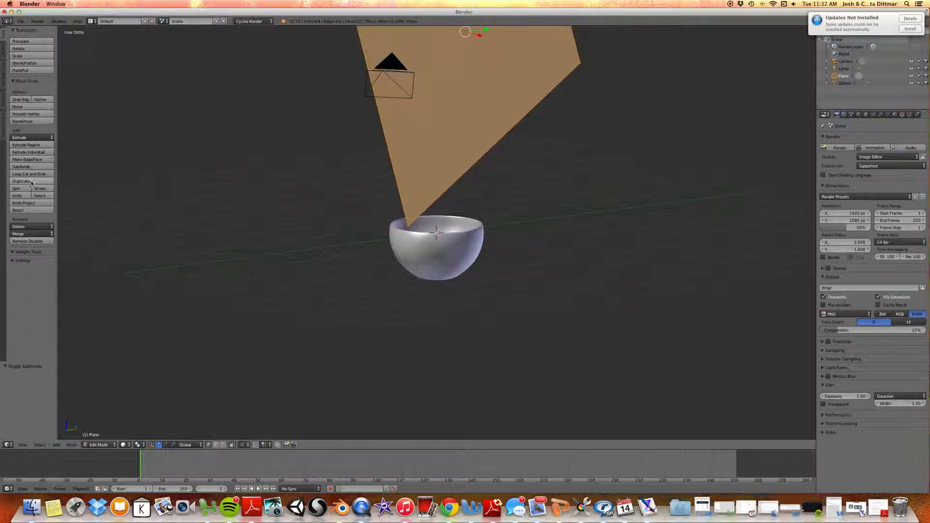
{"action": "left_click", "coordinate": [29, 167]}
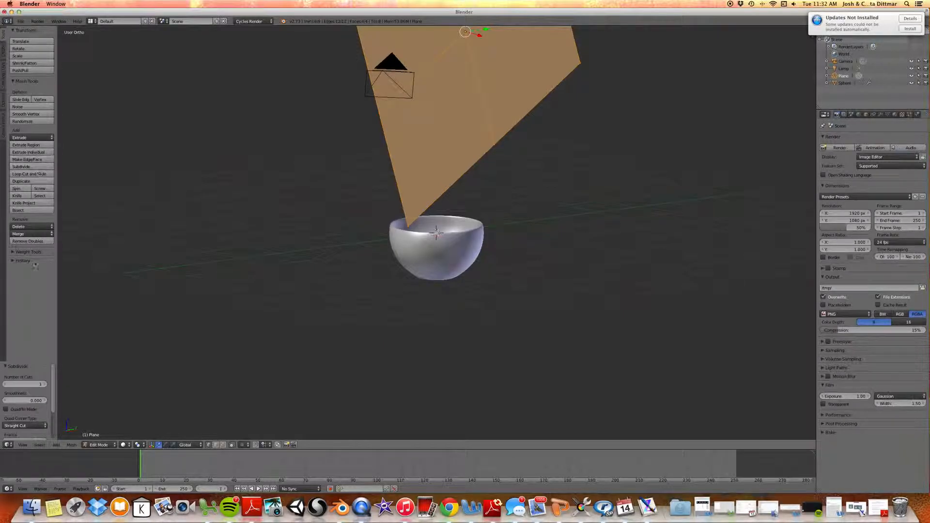
{"action": "left_click", "coordinate": [15, 383]}
{"action": "type", "text": "50"}
{"action": "key", "text": "Return"}
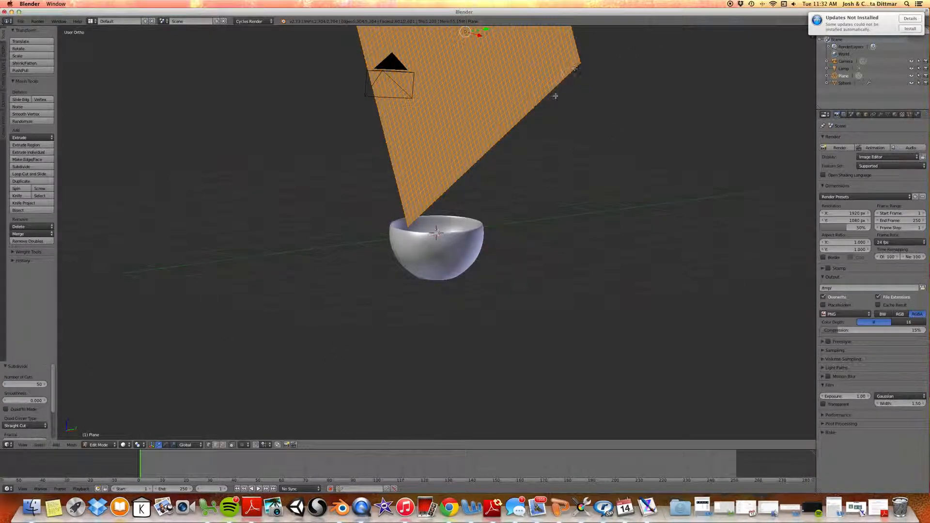
{"action": "middle_click_drag", "start_coordinate": [524, 143], "coordinate": [559, 161]}
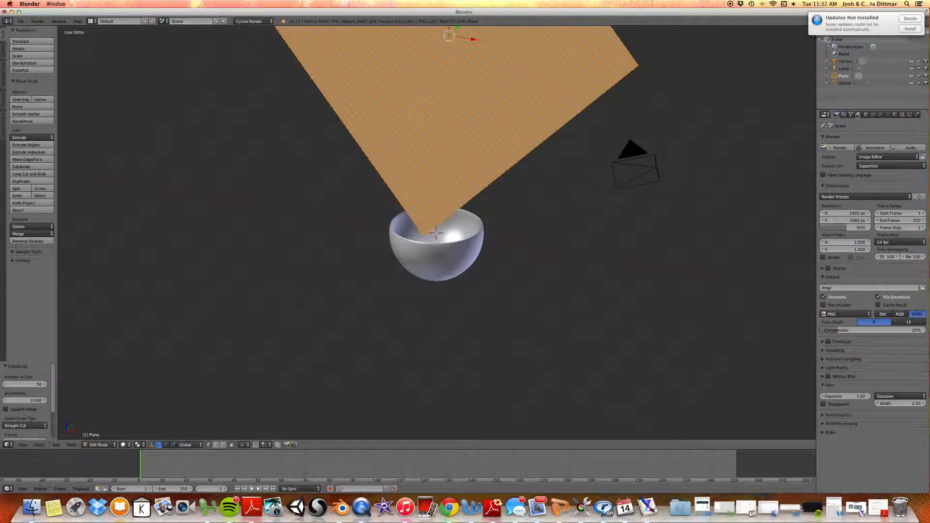
Step: Add a Cloth modifier and a Solidify modifier to the plane
{"action": "left_click", "coordinate": [880, 116]}
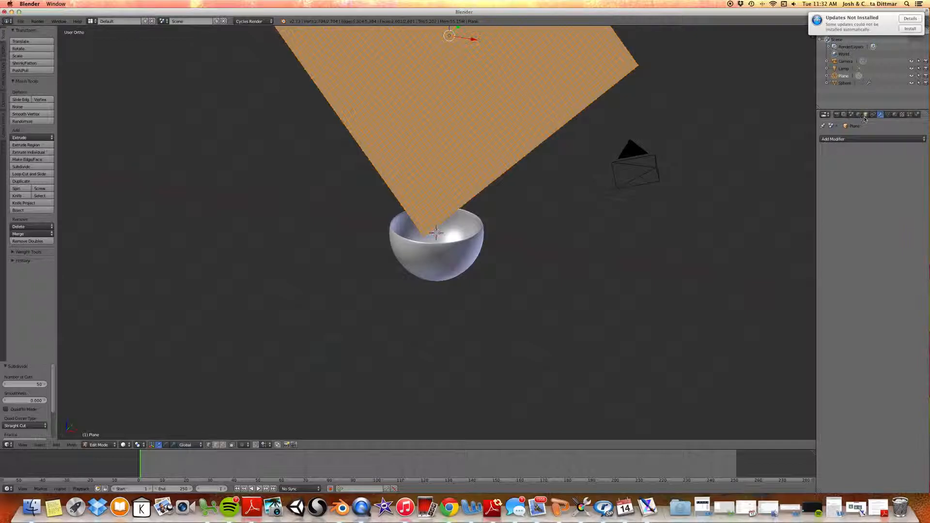
{"action": "left_click", "coordinate": [852, 140]}
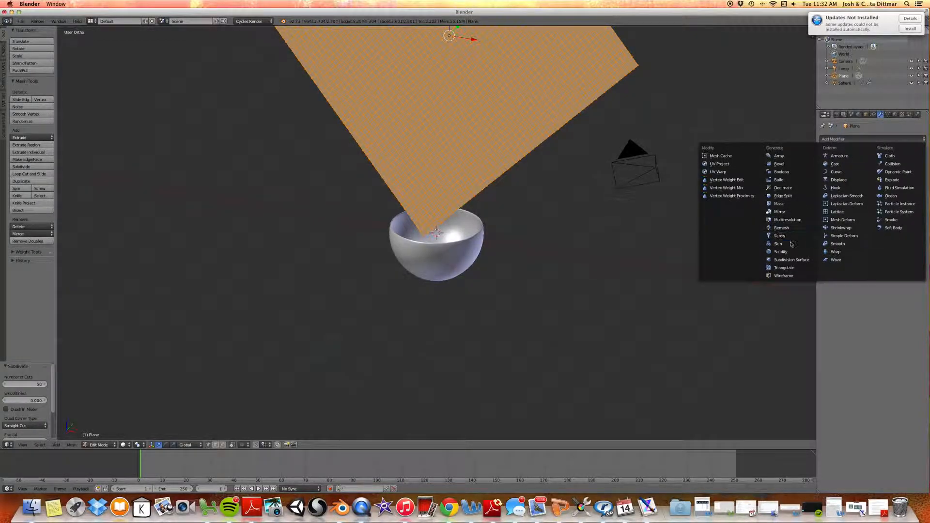
{"action": "left_click", "coordinate": [888, 157]}
{"action": "left_click", "coordinate": [881, 140]}
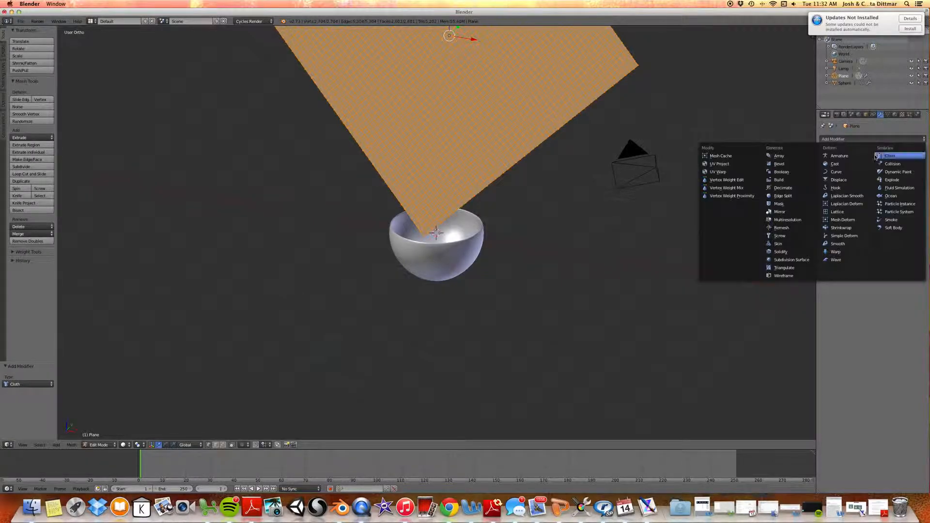
{"action": "left_click", "coordinate": [793, 251]}
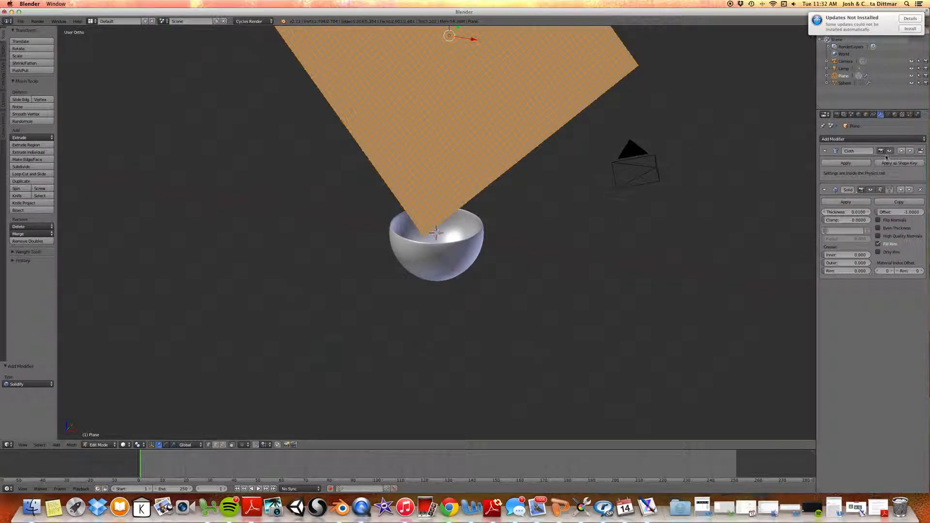
Step: Add a Subdivision Surface modifier to the plane with View and Render levels of 3
{"action": "left_click", "coordinate": [852, 139]}
{"action": "left_click", "coordinate": [792, 261]}
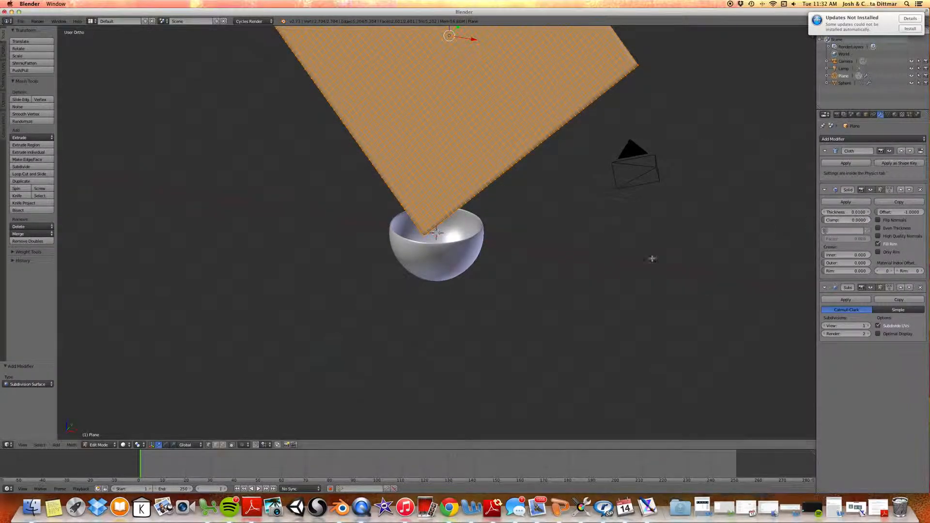
{"action": "mouse_move", "coordinate": [550, 271]}
{"action": "middle_mouse_down"}
{"action": "mouse_move", "coordinate": [482, 253]}
{"action": "mouse_move", "coordinate": [547, 230]}
{"action": "mouse_move", "coordinate": [596, 245]}
{"action": "mouse_move", "coordinate": [618, 268]}
{"action": "mouse_move", "coordinate": [699, 264]}
{"action": "mouse_move", "coordinate": [707, 254]}
{"action": "mouse_move", "coordinate": [553, 273]}
{"action": "mouse_move", "coordinate": [567, 263]}
{"action": "middle_mouse_up"}
{"action": "left_click", "coordinate": [868, 326]}
{"action": "left_click", "coordinate": [867, 326]}
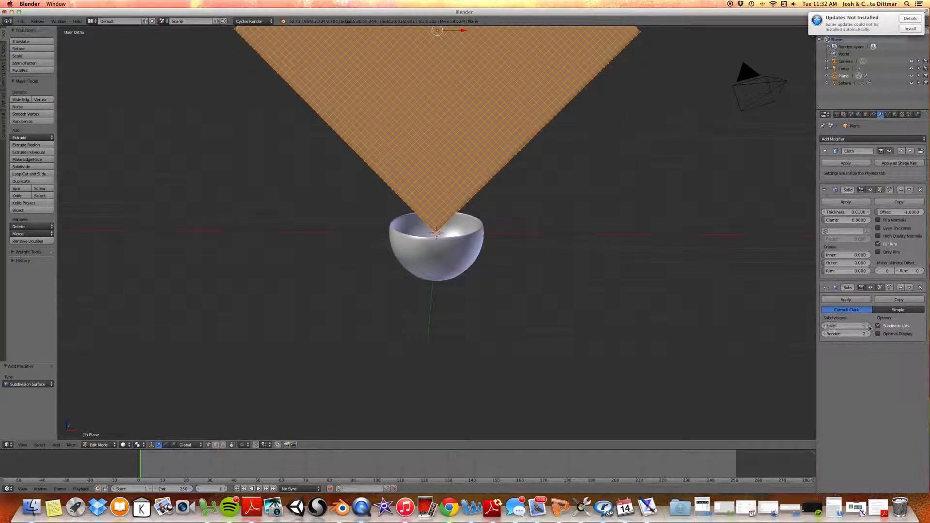
{"action": "left_click", "coordinate": [868, 334]}
{"action": "left_click", "coordinate": [824, 326]}
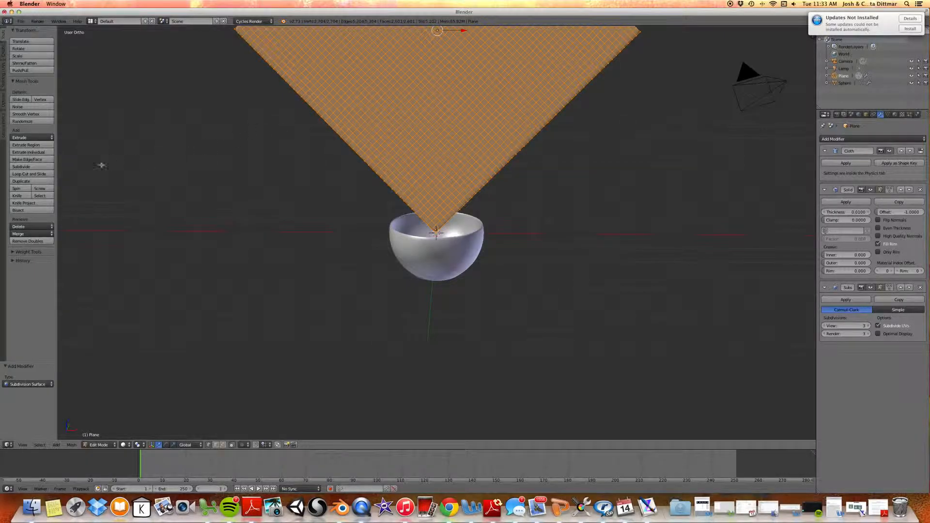
Step: Return the plane to Object Mode and apply smooth shading to it
{"action": "key", "text": "Tab"}
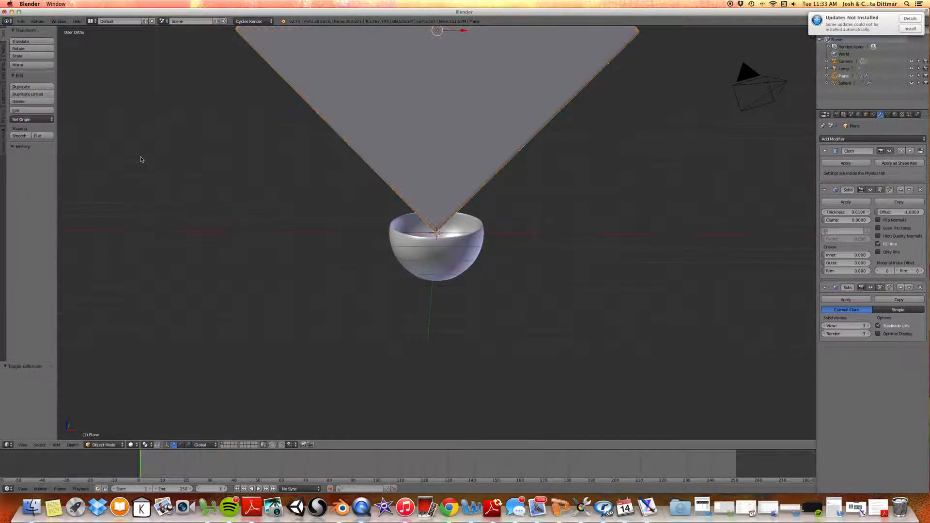
{"action": "left_click", "coordinate": [23, 138]}
{"action": "left_click", "coordinate": [34, 137]}
{"action": "left_click", "coordinate": [20, 136]}
{"action": "middle_click_drag", "start_coordinate": [516, 188], "coordinate": [494, 198]}
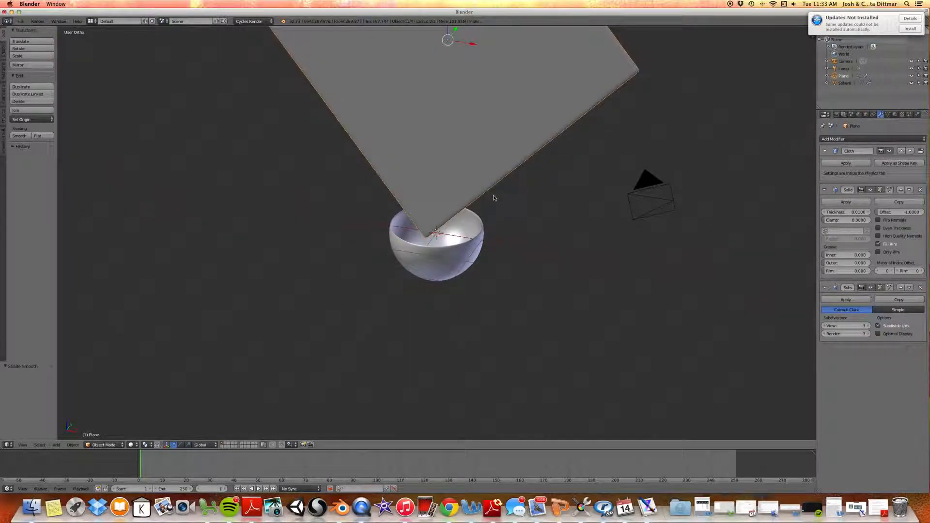
Step: Create a new material on the plane with a Glossy BSDF surface, Beckmann distribution and 0 roughness
{"action": "left_click", "coordinate": [895, 116]}
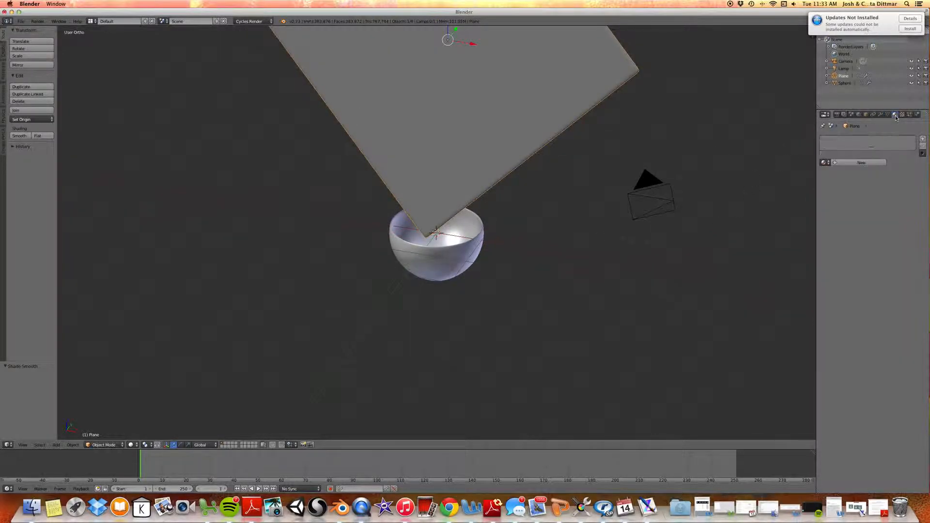
{"action": "left_click", "coordinate": [873, 163]}
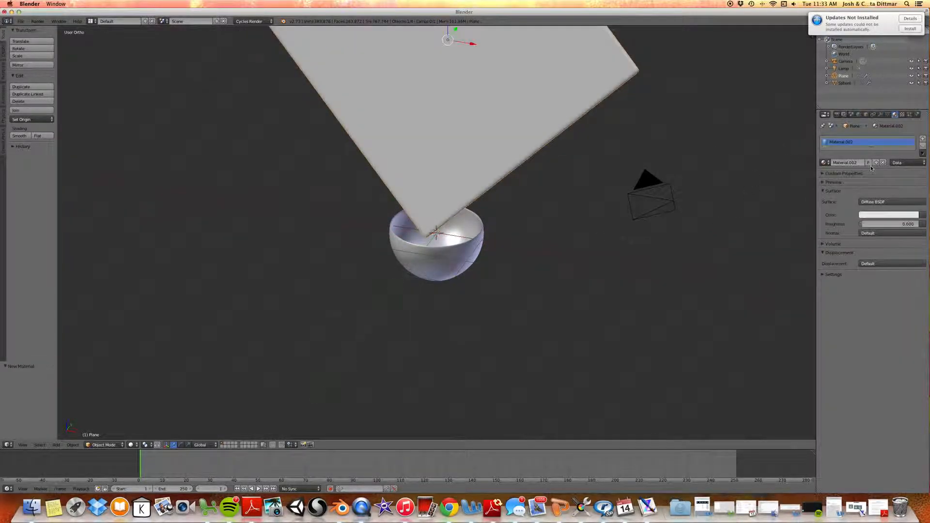
{"action": "left_click", "coordinate": [882, 203]}
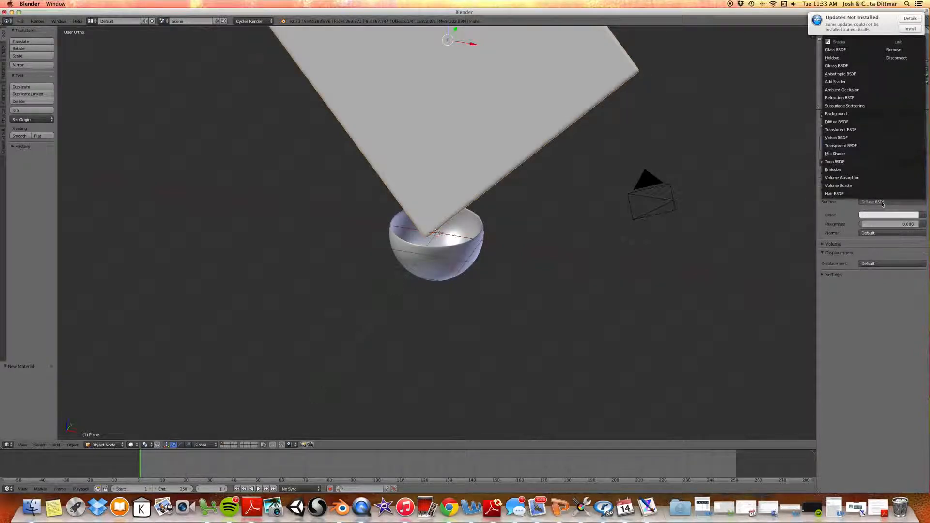
{"action": "left_click", "coordinate": [842, 66]}
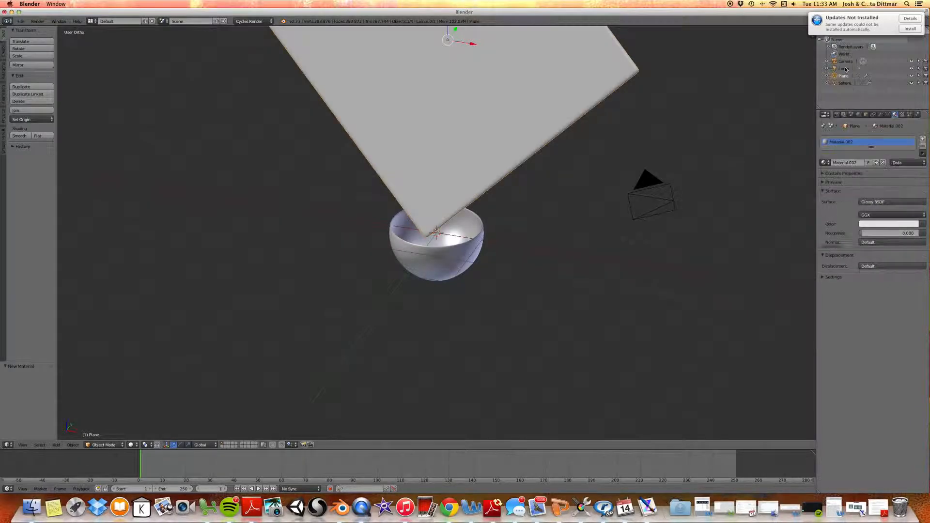
{"action": "left_click", "coordinate": [893, 214]}
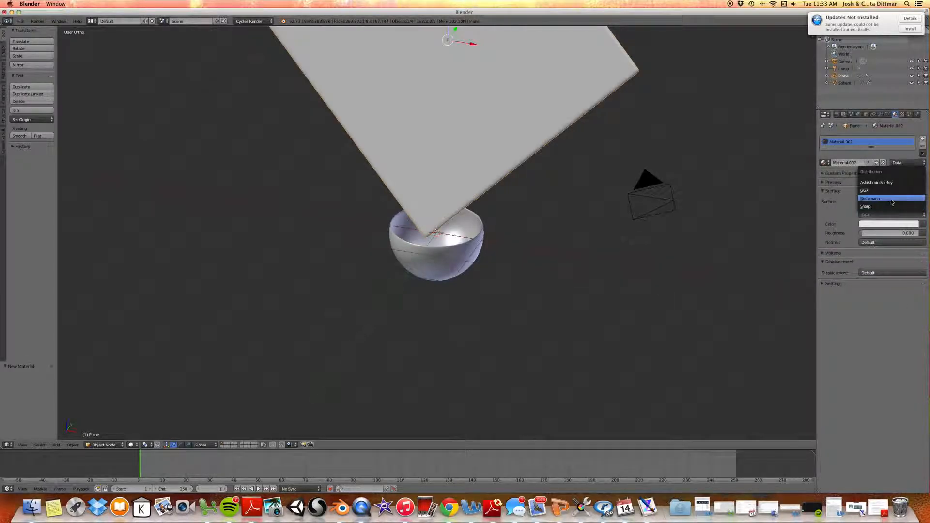
{"action": "left_click", "coordinate": [891, 199]}
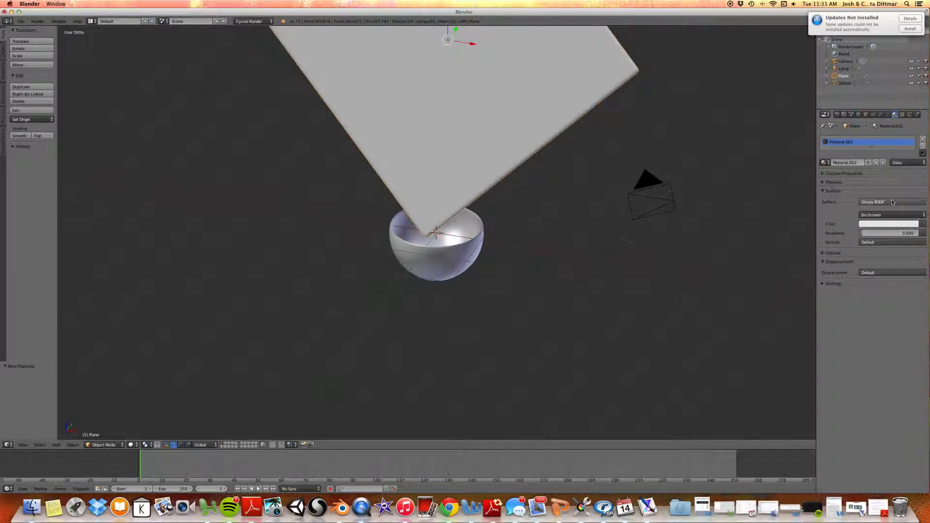
{"action": "left_click", "coordinate": [883, 234]}
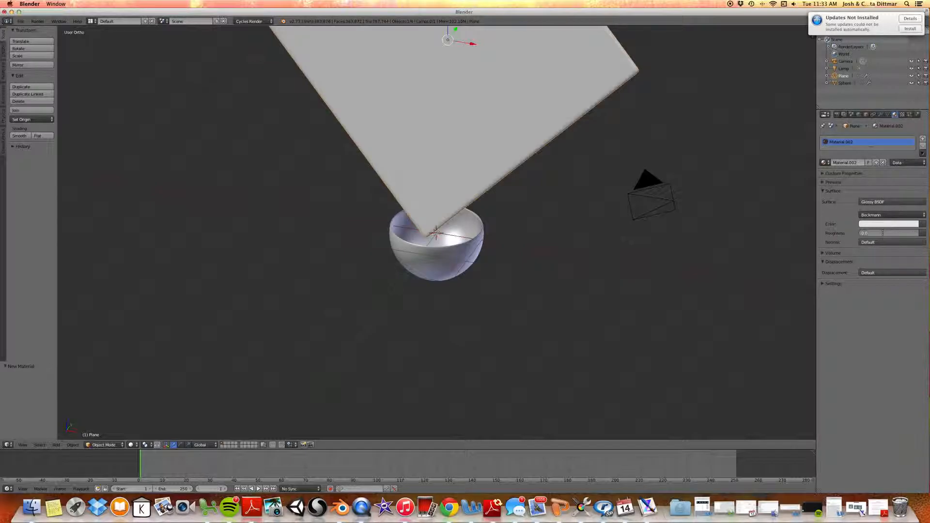
{"action": "key", "text": "Return"}
{"action": "key", "text": "Return"}
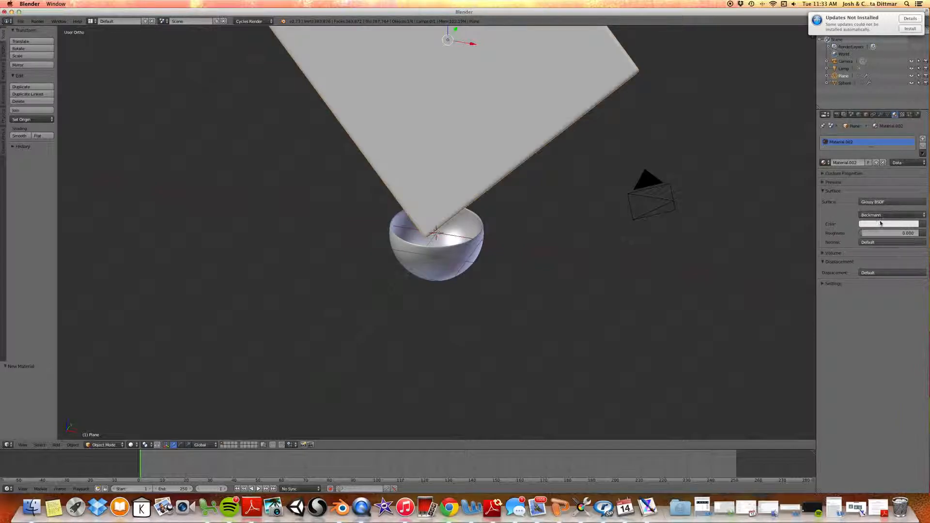
Step: Set the color of the plane's glossy surface to a saturated yellow
{"action": "left_click", "coordinate": [882, 225]}
{"action": "left_click", "coordinate": [887, 126]}
{"action": "mouse_move", "coordinate": [888, 126]}
{"action": "left_mouse_down"}
{"action": "mouse_move", "coordinate": [855, 137]}
{"action": "mouse_move", "coordinate": [857, 159]}
{"action": "left_mouse_up"}
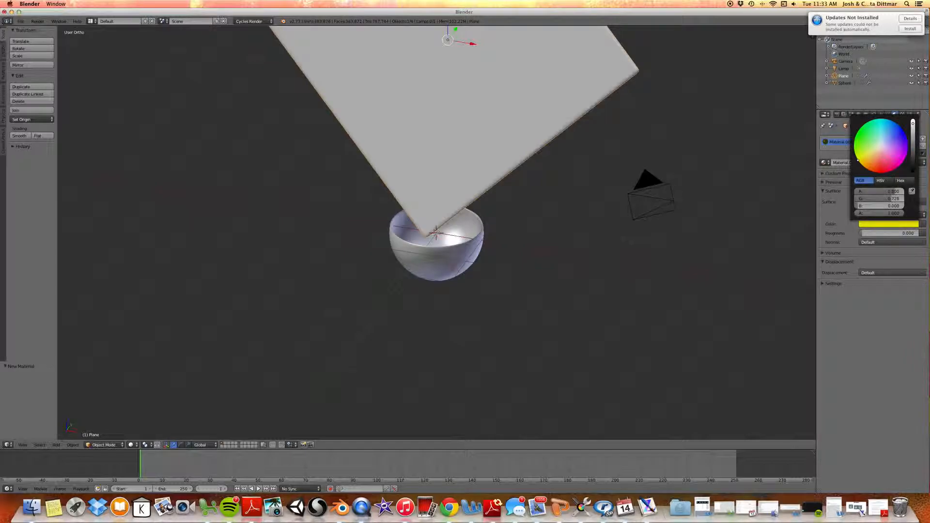
{"action": "mouse_move", "coordinate": [858, 160]}
{"action": "left_mouse_down"}
{"action": "mouse_move", "coordinate": [860, 167]}
{"action": "mouse_move", "coordinate": [856, 159]}
{"action": "left_mouse_up"}
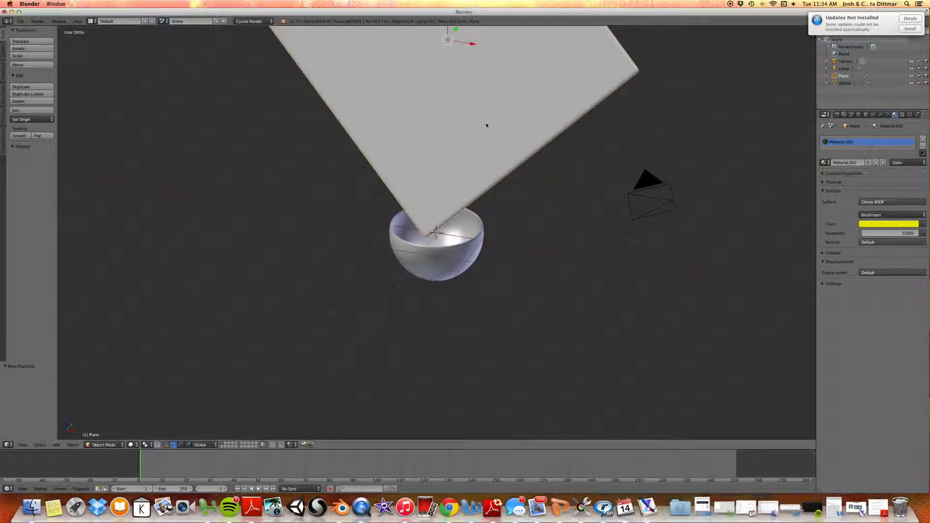
Step: Preview the yellow plane and the bowl in rendered viewport shading, then return to solid shading
{"action": "key", "text": "shift+z"}
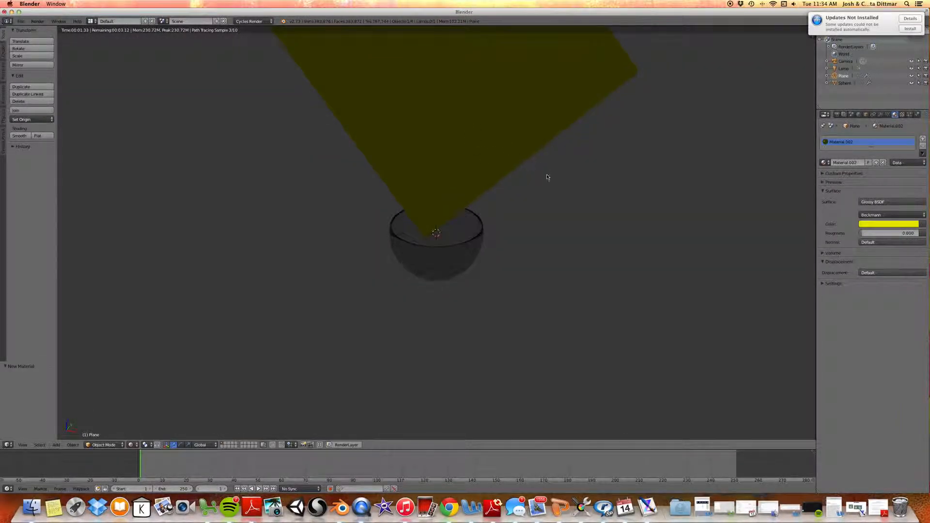
{"action": "middle_click_drag", "start_coordinate": [544, 182], "coordinate": [540, 160]}
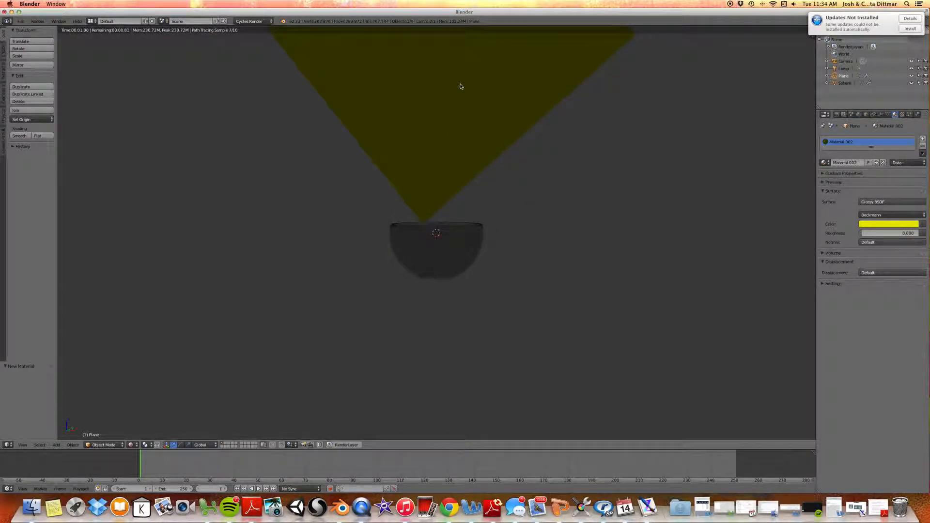
{"action": "key", "text": "shift+z"}
Step: Set the roughness of the plane's glossy material to 1
{"action": "middle_click_drag", "start_coordinate": [482, 207], "coordinate": [809, 187]}
{"action": "left_click", "coordinate": [872, 236]}
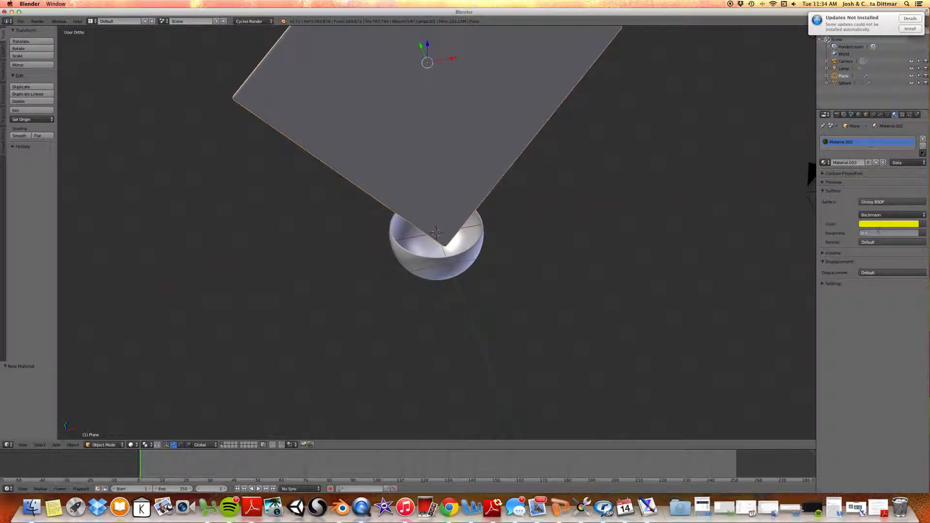
{"action": "type", "text": "1"}
{"action": "key", "text": "Return"}
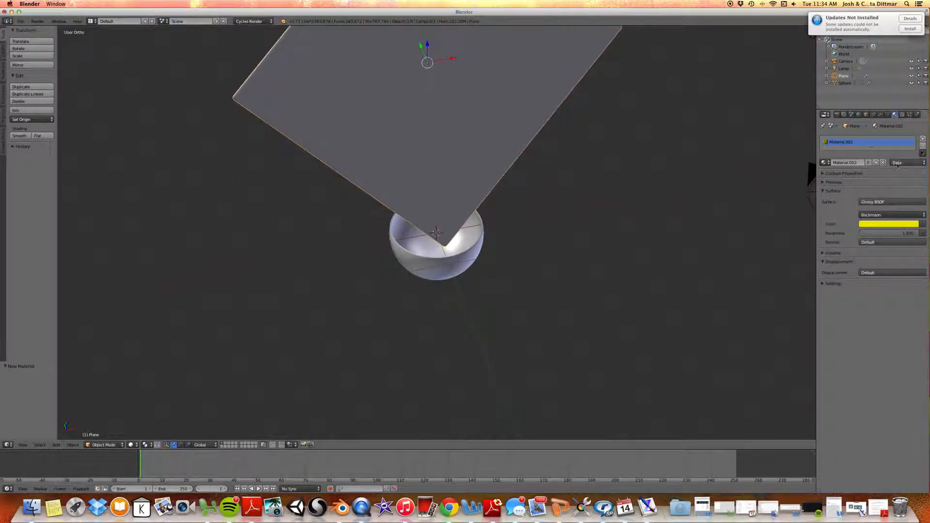
{"action": "middle_click_drag", "start_coordinate": [564, 196], "coordinate": [514, 155]}
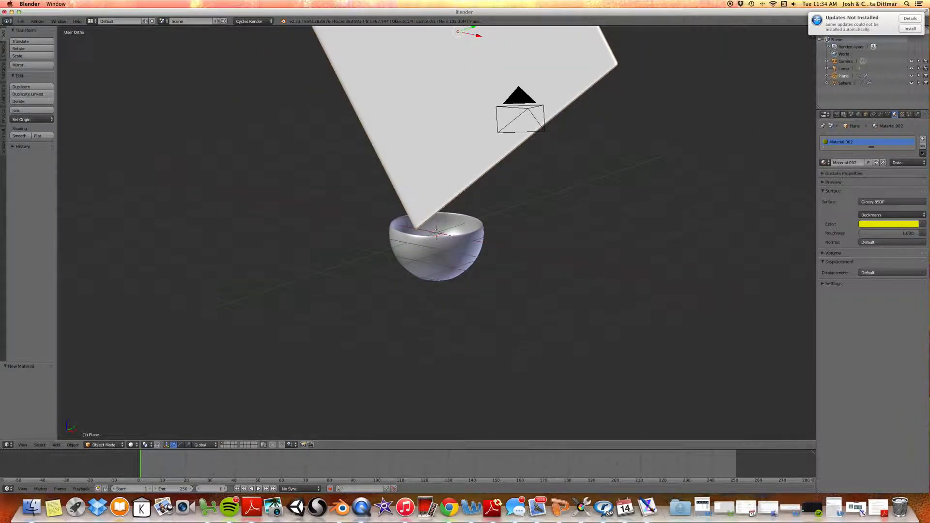
Step: Set the plane's Glossy BSDF color to the hex value E7E500
{"action": "left_click", "coordinate": [873, 226]}
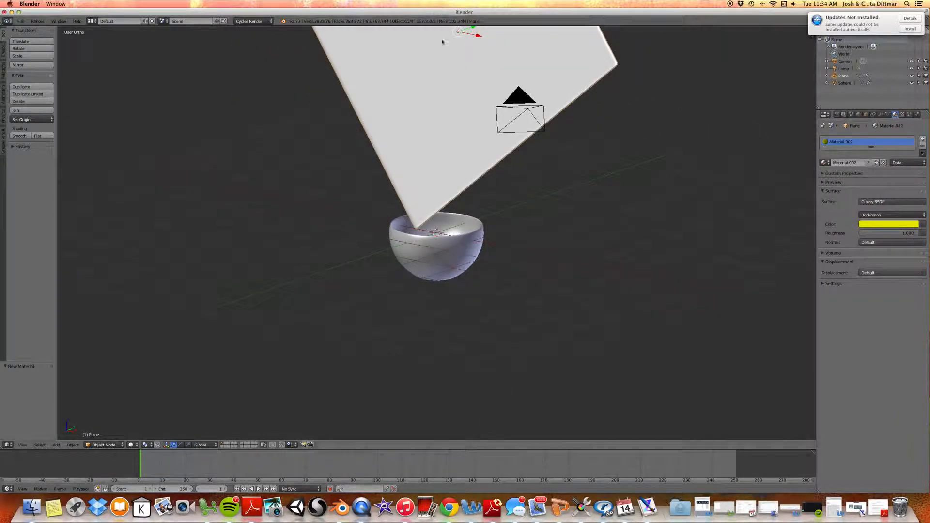
{"action": "left_click", "coordinate": [913, 225]}
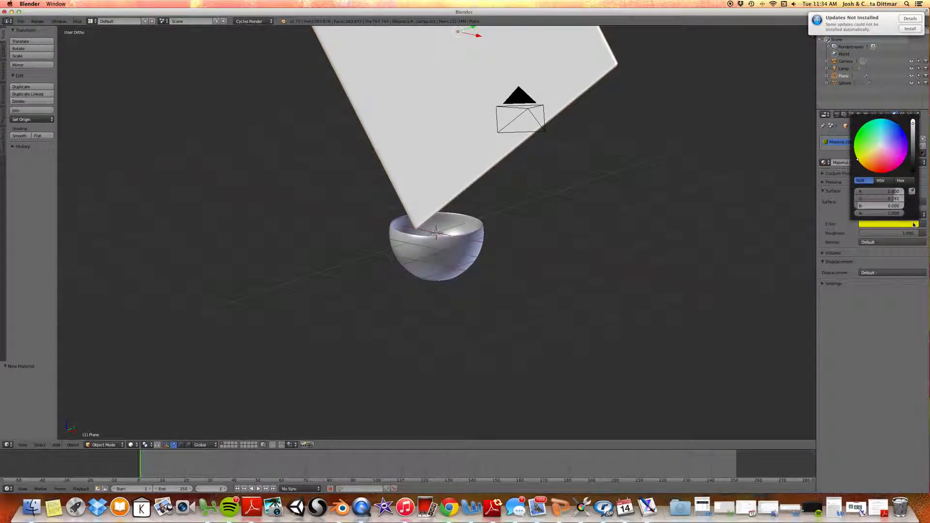
{"action": "left_click", "coordinate": [902, 180]}
{"action": "left_click", "coordinate": [862, 192]}
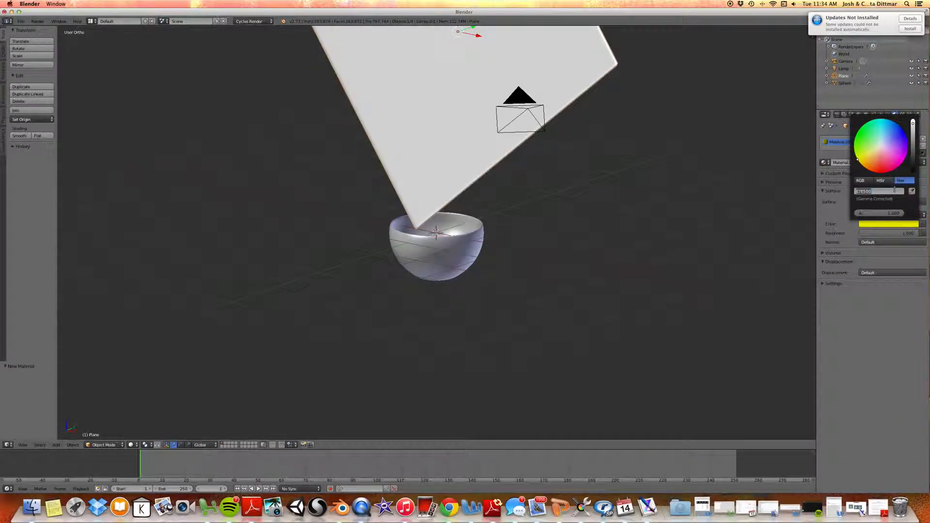
{"action": "type", "text": "E7E500"}
{"action": "key", "text": "Return"}
{"action": "left_click", "coordinate": [879, 191]}
{"action": "key", "text": "Return"}
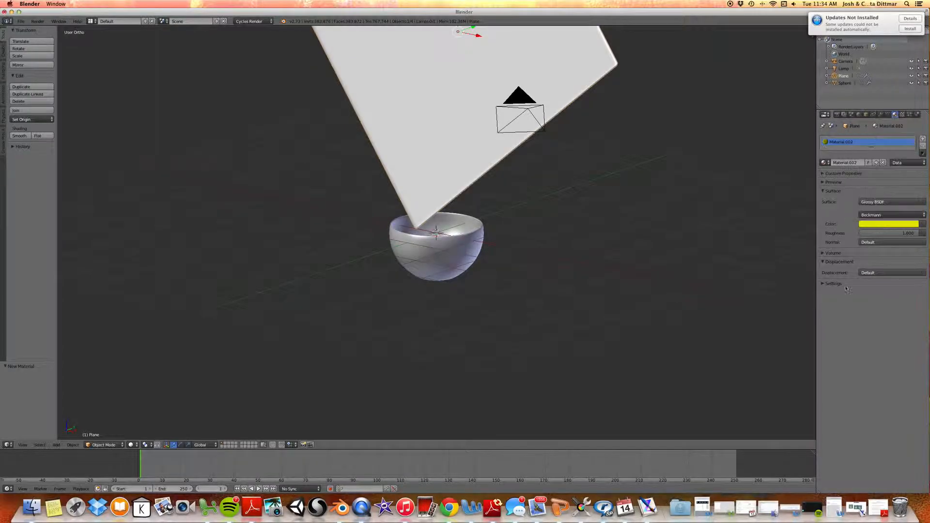
Step: Set the Viewport Color in the plane's material settings to the hex value E7E500
{"action": "left_click", "coordinate": [823, 284]}
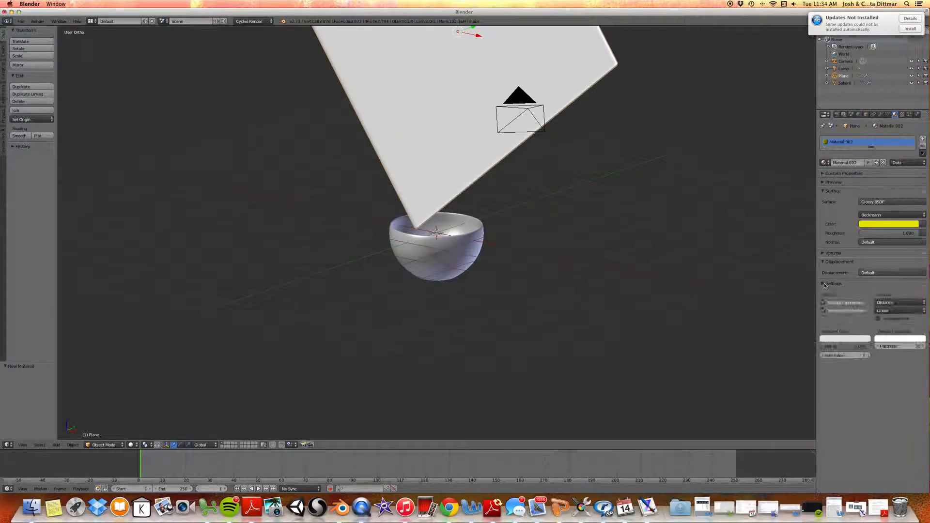
{"action": "left_click", "coordinate": [824, 340]}
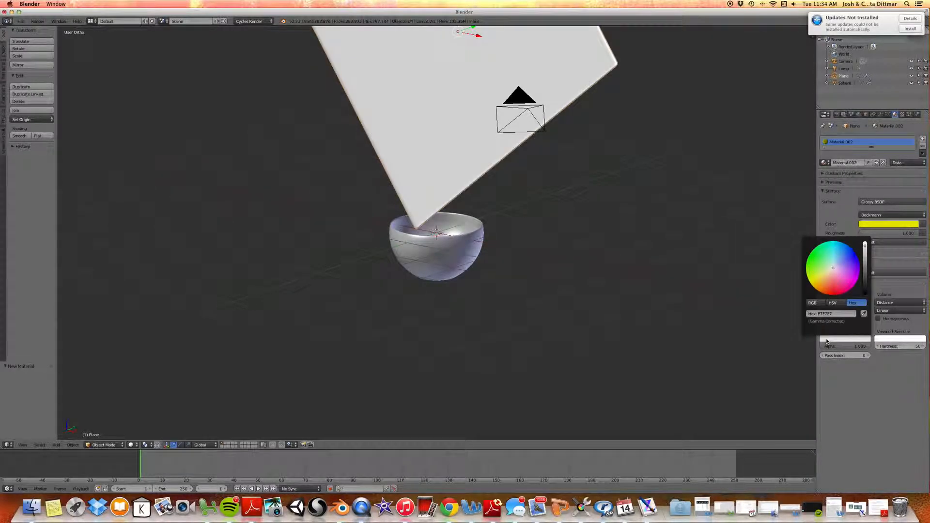
{"action": "left_click", "coordinate": [838, 314]}
{"action": "type", "text": "E7E500"}
{"action": "key", "text": "Return"}
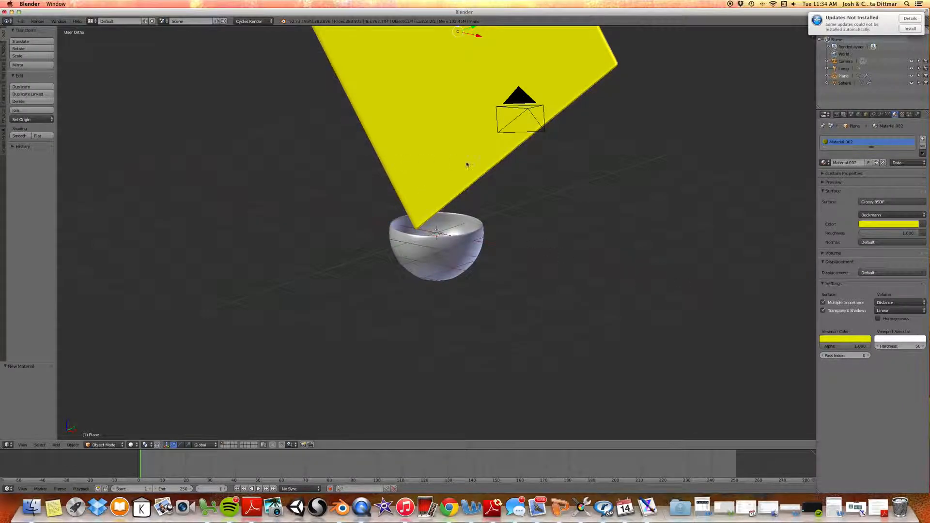
{"action": "middle_click_drag", "start_coordinate": [504, 191], "coordinate": [517, 205]}
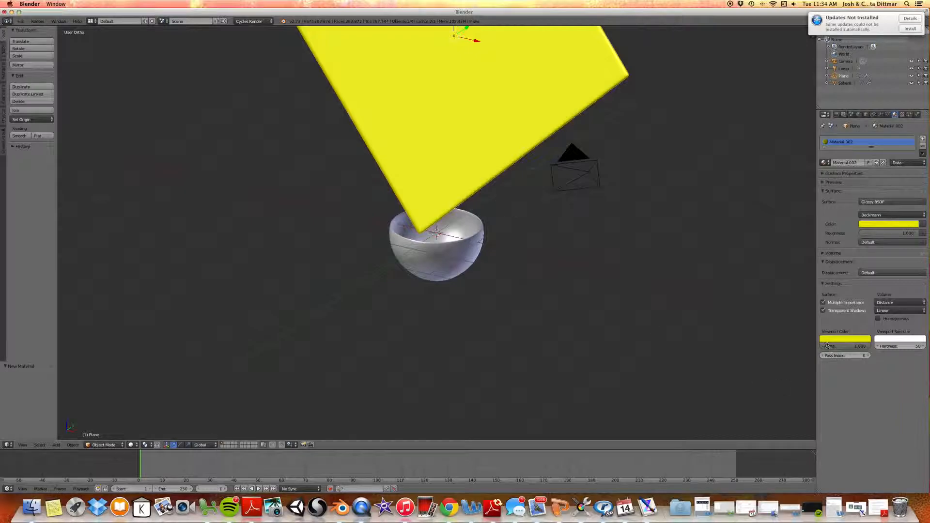
{"action": "middle_click_drag", "start_coordinate": [460, 181], "coordinate": [434, 173]}
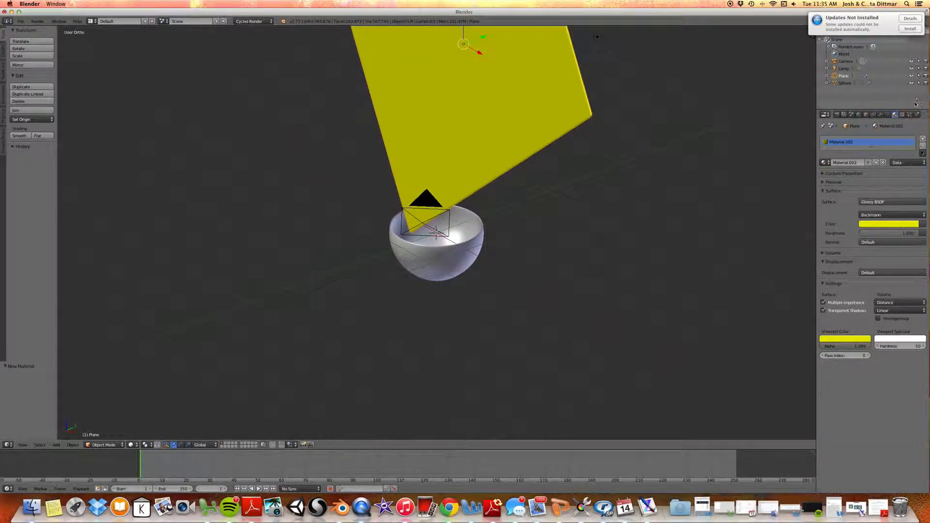
Step: Apply the Cotton preset to the plane's cloth physics and set the quality steps to 10
{"action": "left_click", "coordinate": [917, 116]}
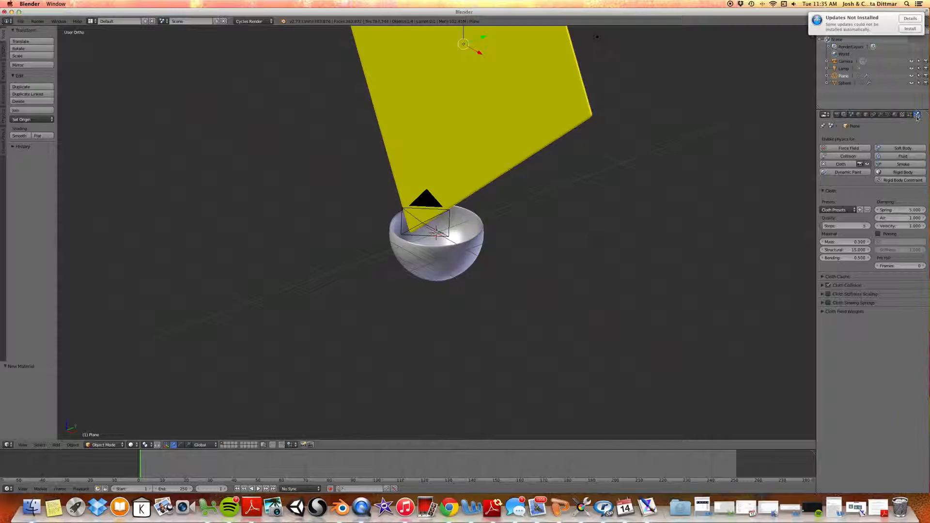
{"action": "left_click", "coordinate": [839, 158]}
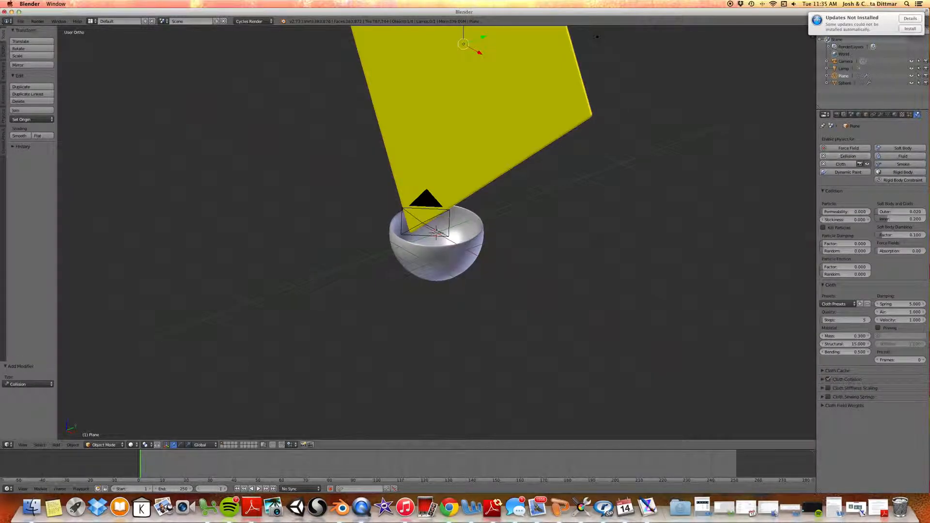
{"action": "left_click", "coordinate": [823, 156]}
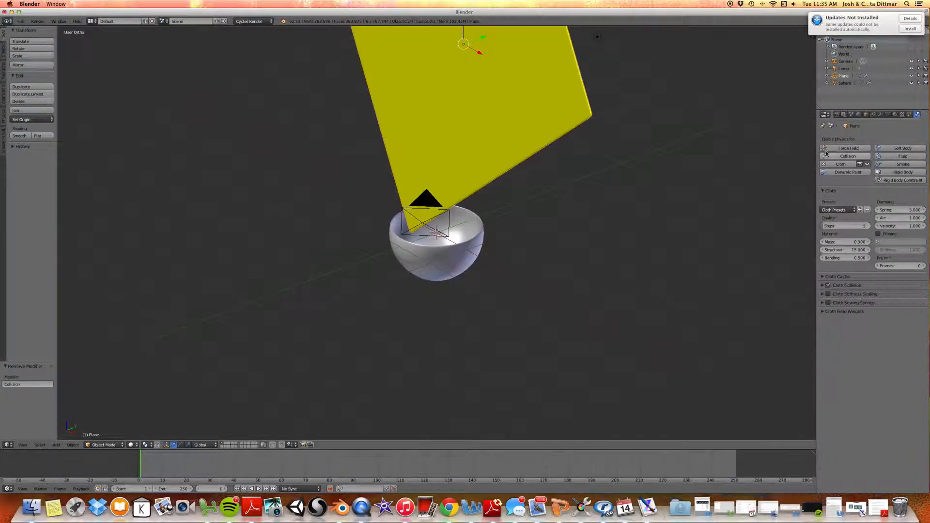
{"action": "left_click", "coordinate": [846, 210]}
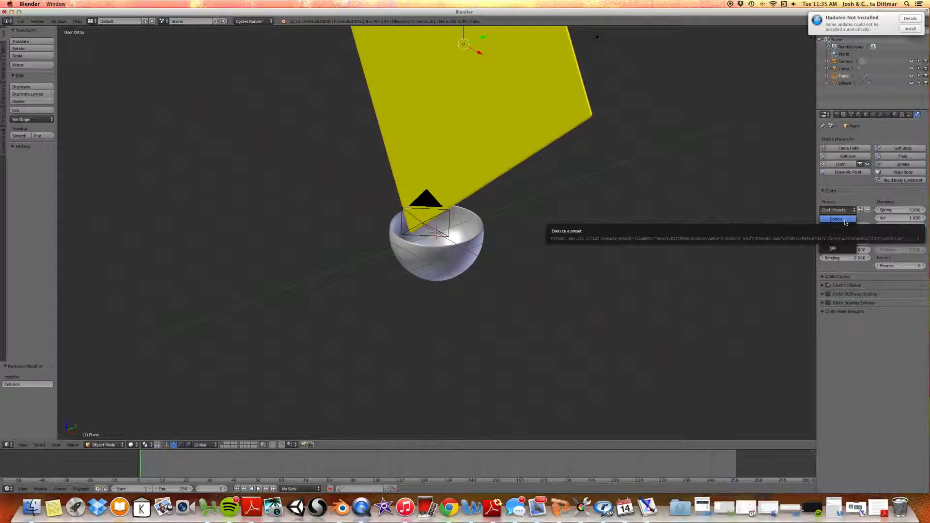
{"action": "left_click", "coordinate": [845, 221]}
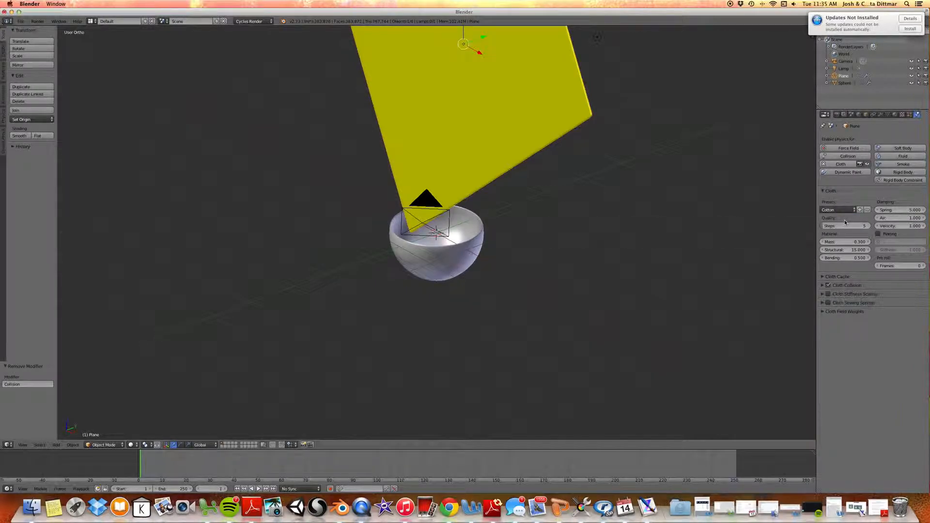
{"action": "left_click", "coordinate": [856, 229]}
{"action": "type", "text": "10"}
{"action": "key", "text": "Return"}
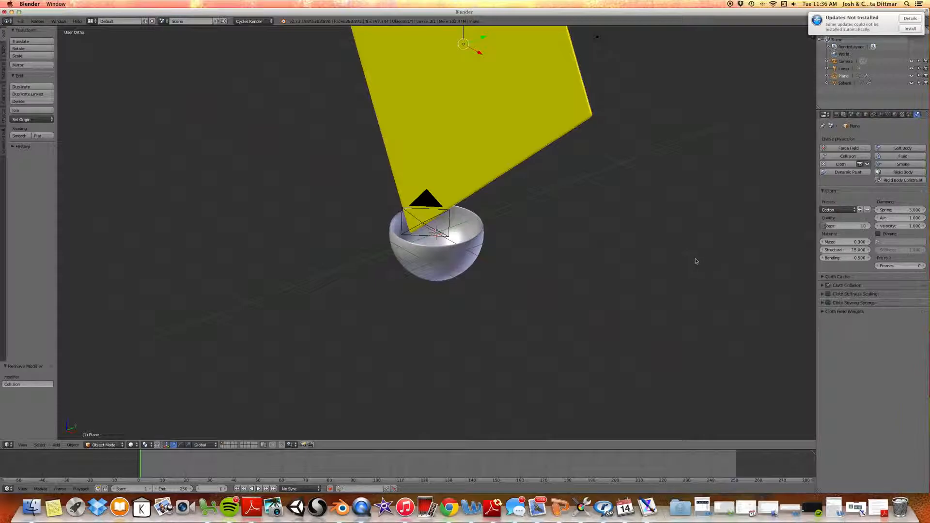
Step: Enable Collision physics on the plane and turn on Self Collision in its Cloth Collision settings
{"action": "left_click", "coordinate": [828, 285]}
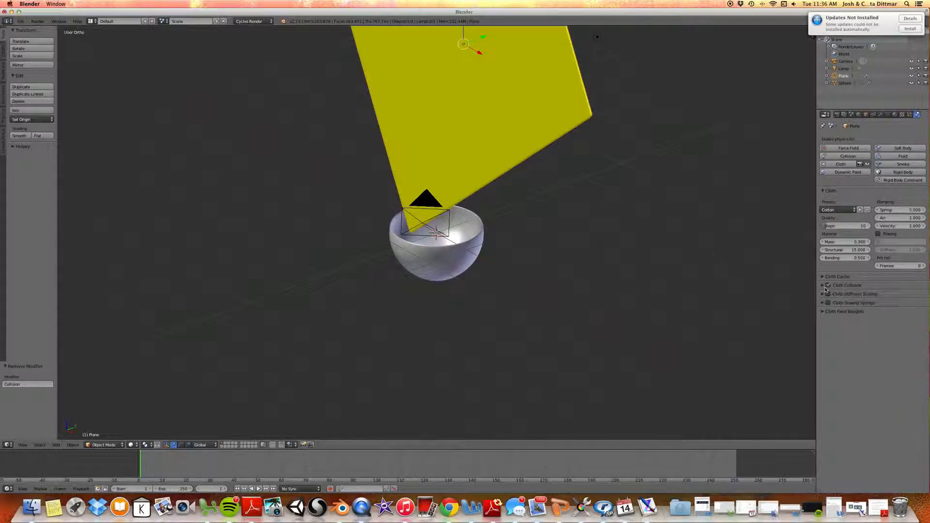
{"action": "left_click", "coordinate": [832, 158]}
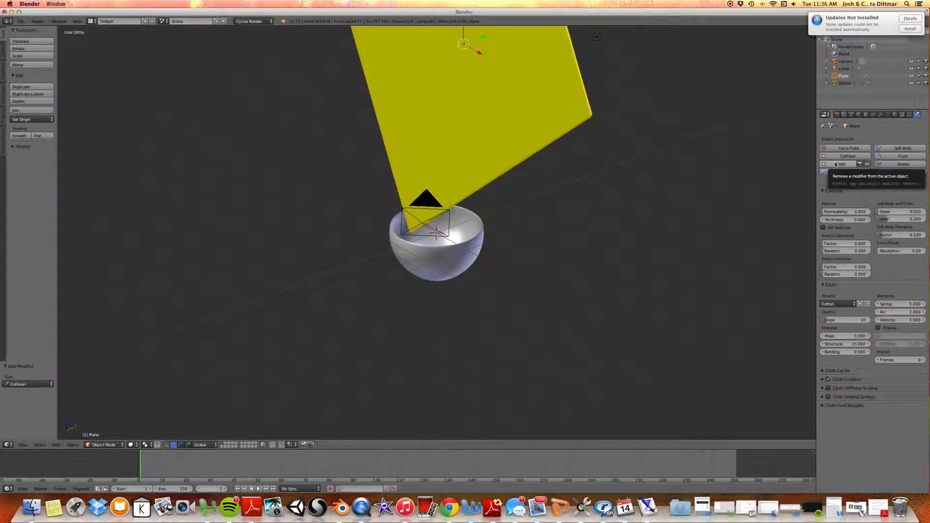
{"action": "left_click", "coordinate": [821, 381]}
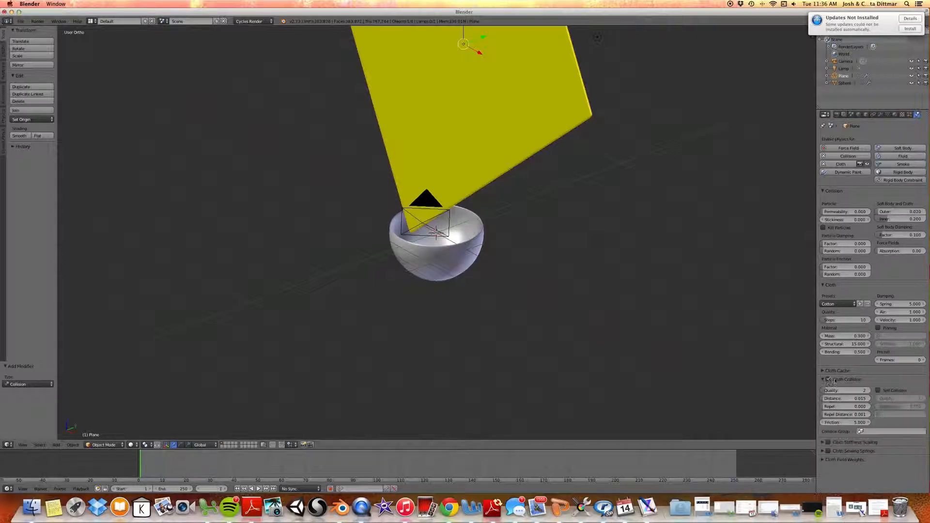
{"action": "left_click", "coordinate": [878, 391]}
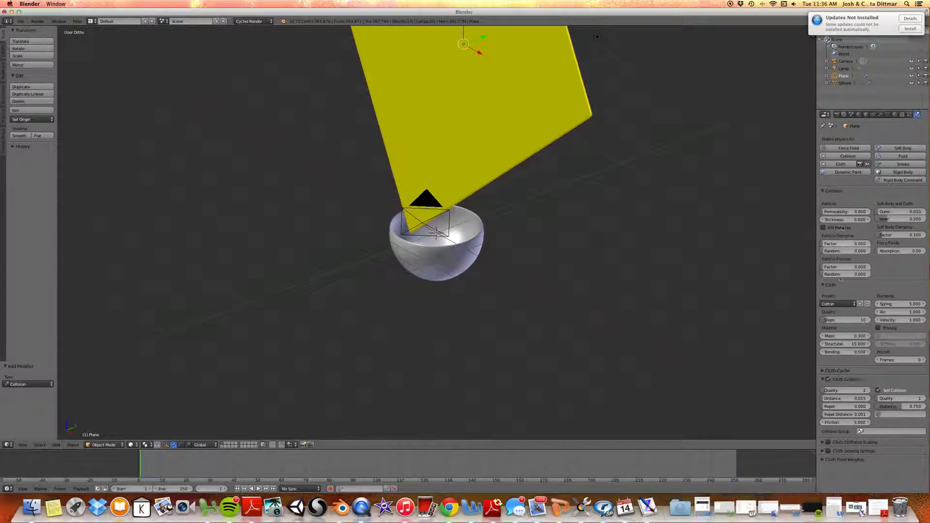
Step: Add a mesh plane at the scene origin from the front view, with all other objects deselected
{"action": "left_click", "coordinate": [836, 115]}
{"action": "middle_click_drag", "start_coordinate": [513, 268], "coordinate": [556, 258]}
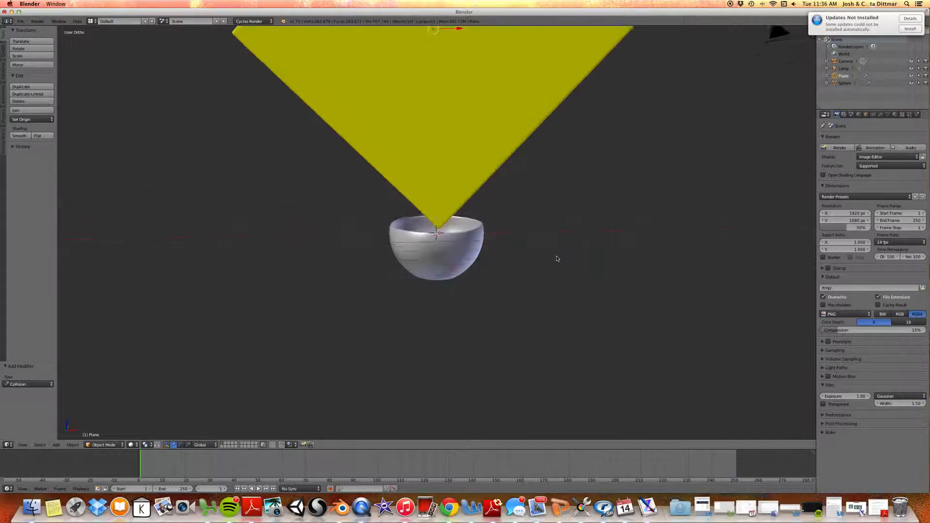
{"action": "left_click", "coordinate": [22, 445]}
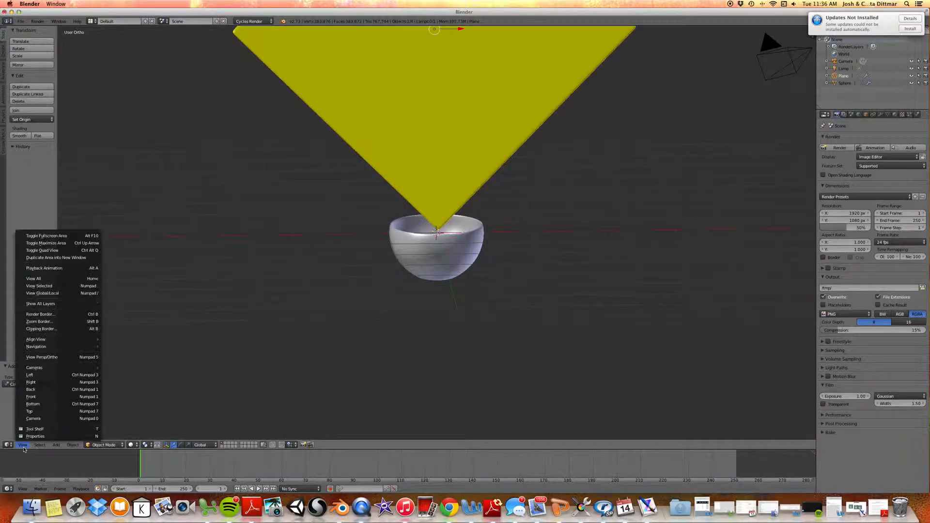
{"action": "left_click", "coordinate": [31, 397]}
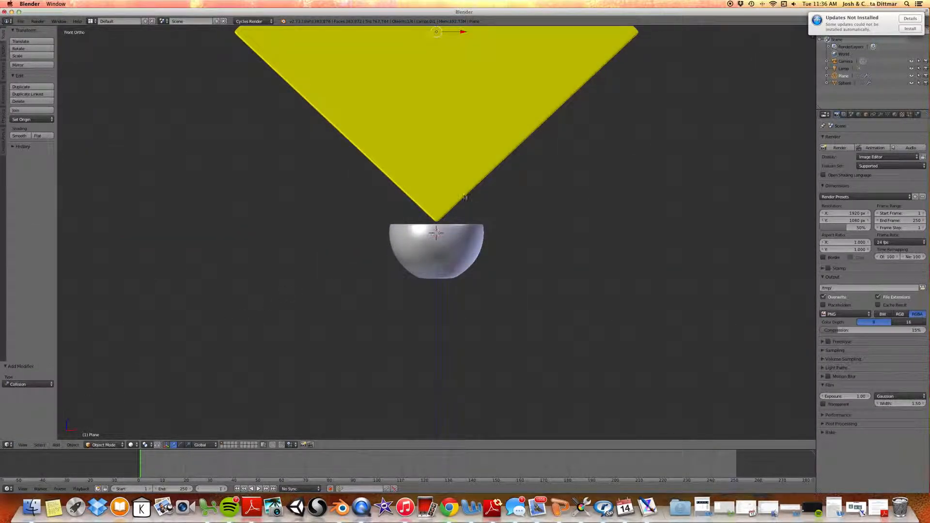
{"action": "key", "text": "a"}
{"action": "key", "text": "shift+a"}
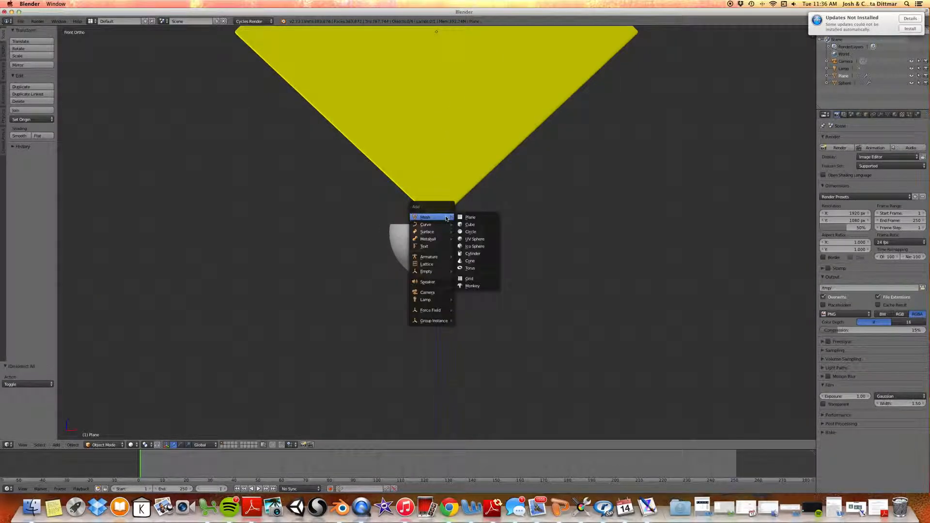
{"action": "left_click", "coordinate": [463, 218]}
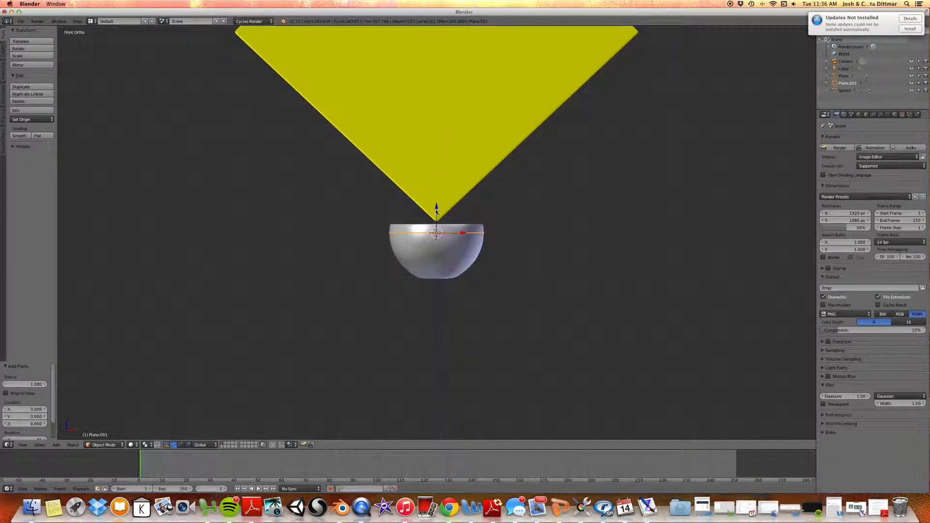
Step: Lower the new plane about 0.97 units along Z to the bowl's base and scale it by 20
{"action": "key", "text": "g"}
{"action": "key", "text": "z"}
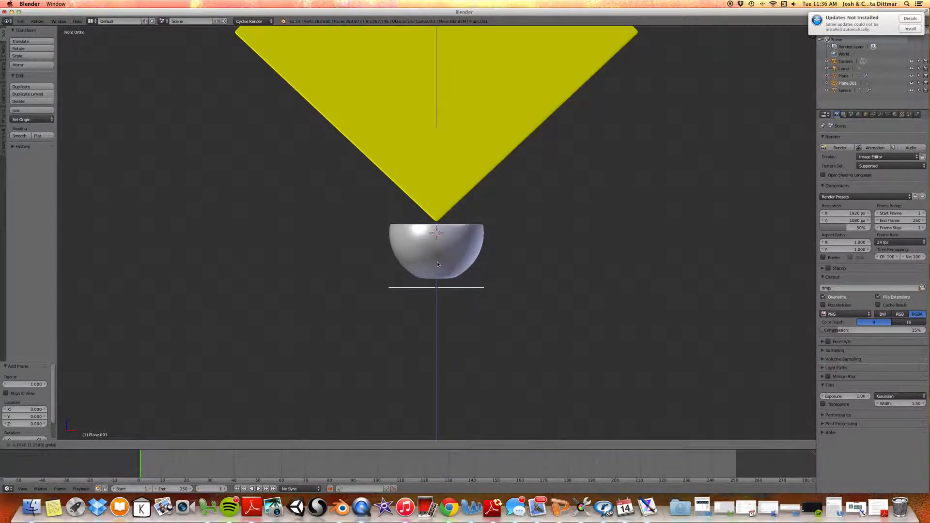
{"action": "left_click", "coordinate": [438, 257]}
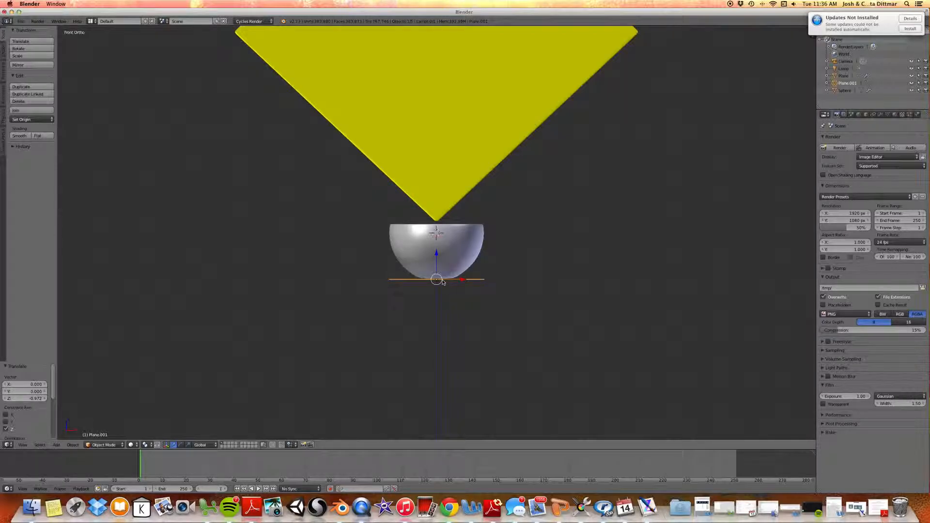
{"action": "key", "text": "s"}
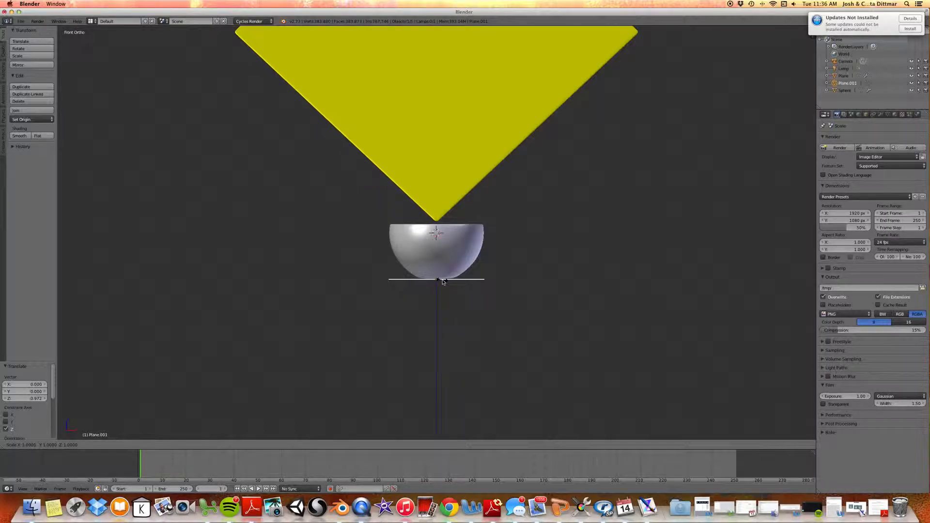
{"action": "type", "text": "20"}
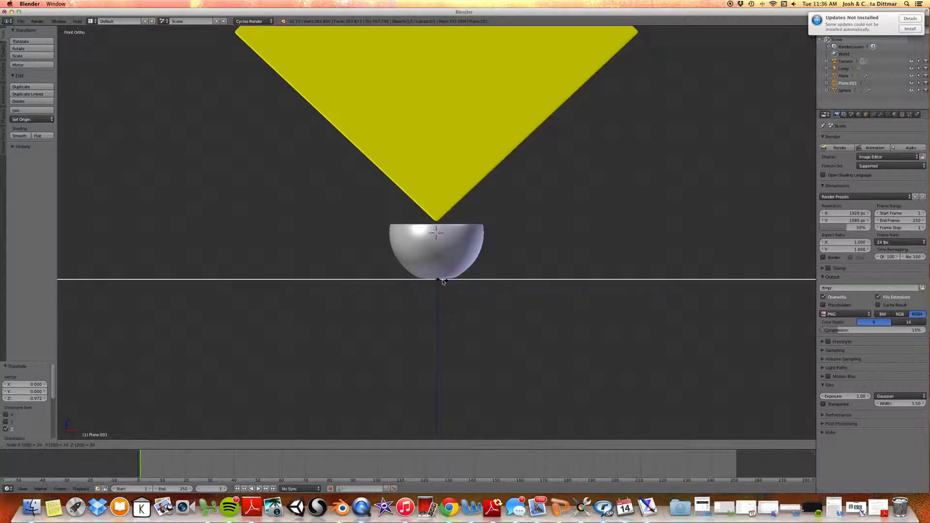
{"action": "key", "text": "Return"}
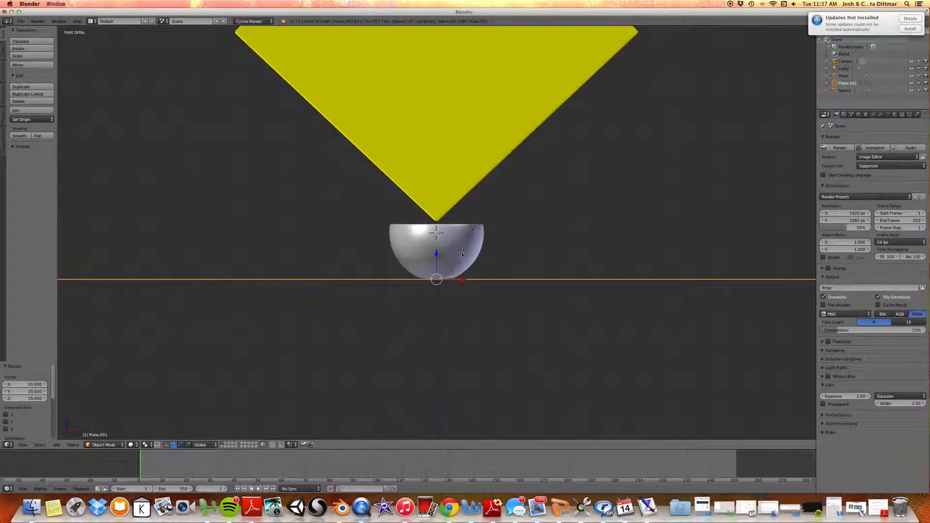
Step: Set the World surface color to black
{"action": "mouse_move", "coordinate": [583, 289]}
{"action": "middle_mouse_down"}
{"action": "mouse_move", "coordinate": [544, 298]}
{"action": "mouse_move", "coordinate": [630, 296]}
{"action": "mouse_move", "coordinate": [600, 294]}
{"action": "middle_mouse_up"}
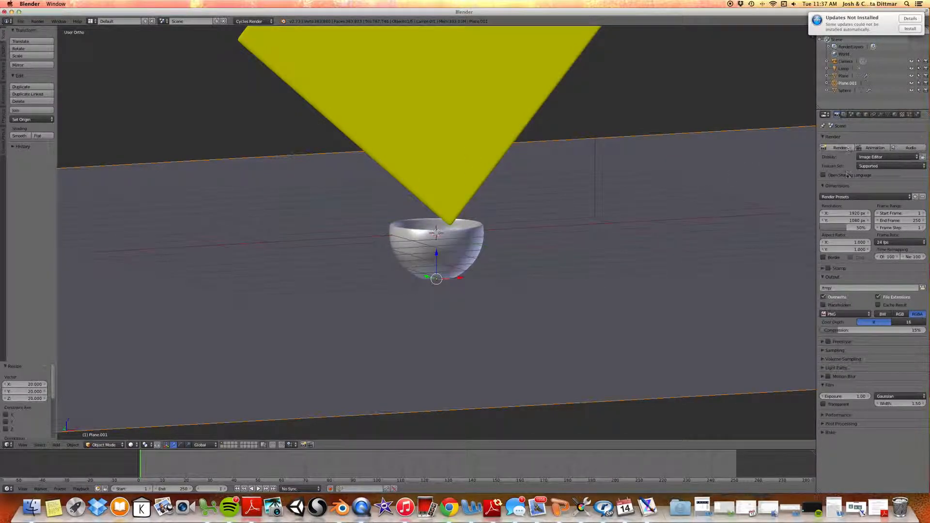
{"action": "left_click", "coordinate": [880, 115]}
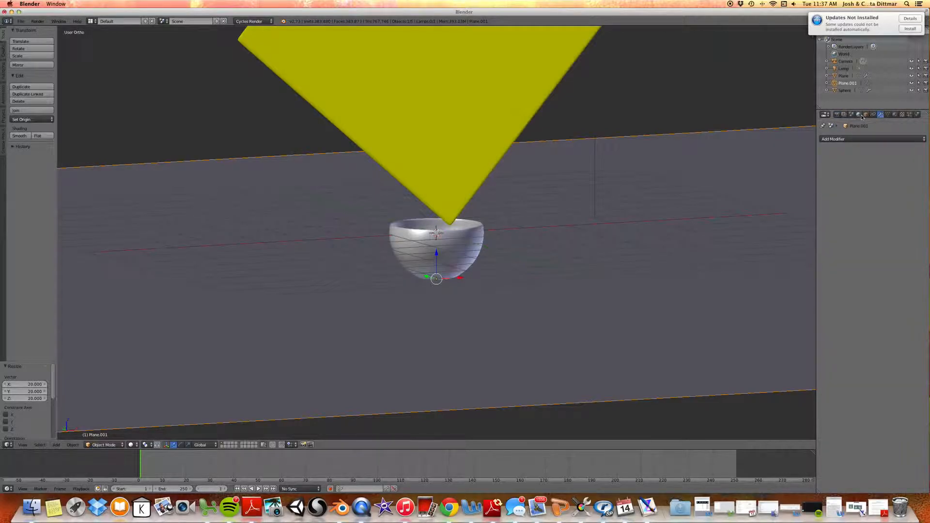
{"action": "left_click", "coordinate": [859, 115]}
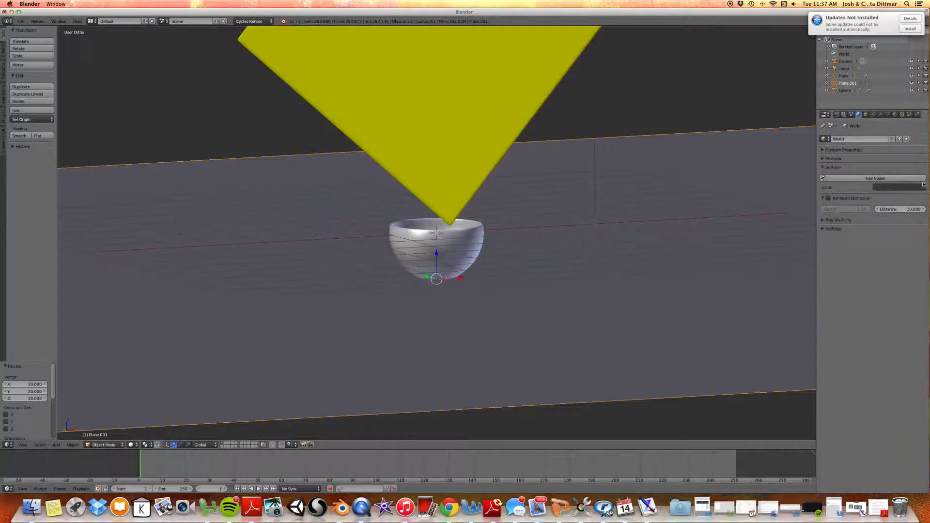
{"action": "left_click", "coordinate": [906, 189]}
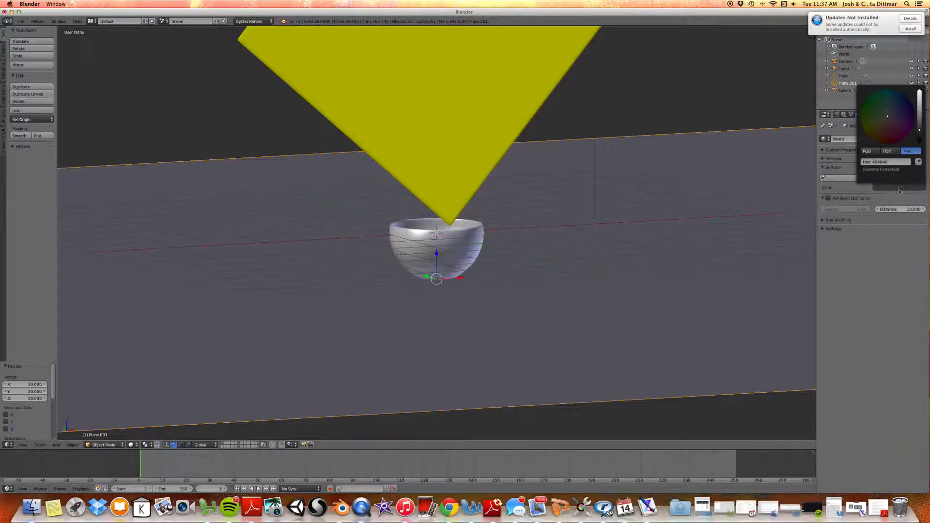
{"action": "left_click", "coordinate": [903, 189]}
{"action": "left_click_drag", "start_coordinate": [920, 132], "coordinate": [920, 141]}
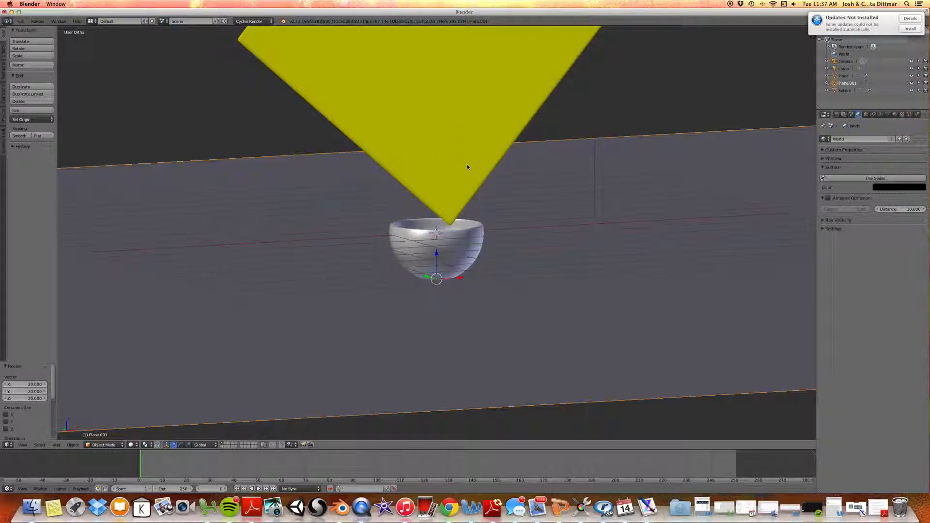
{"action": "middle_click_drag", "start_coordinate": [549, 223], "coordinate": [490, 223]}
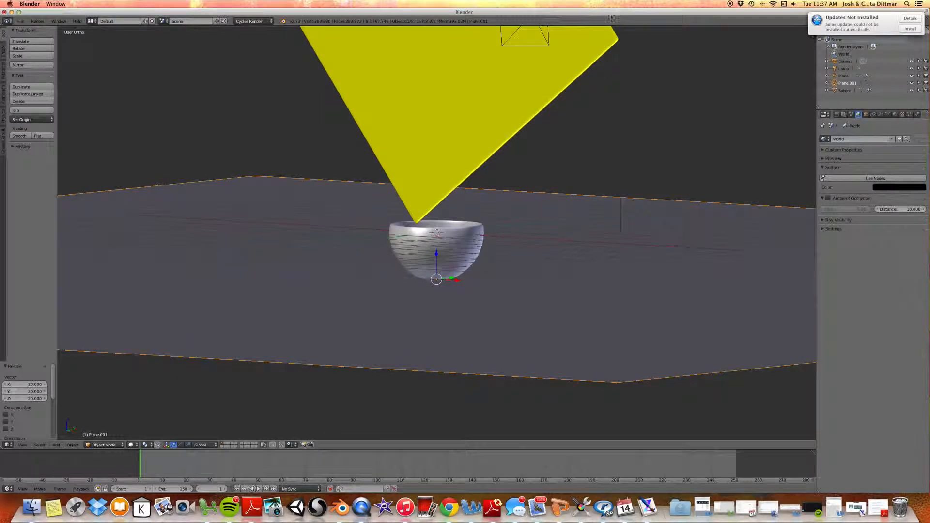
Step: Postpone the system update notification until tomorrow and make the Blender window full screen
{"action": "mouse_move", "coordinate": [606, 11]}
{"action": "left_mouse_down"}
{"action": "mouse_move", "coordinate": [644, 107]}
{"action": "mouse_move", "coordinate": [691, 2]}
{"action": "mouse_move", "coordinate": [592, 3]}
{"action": "left_mouse_up"}
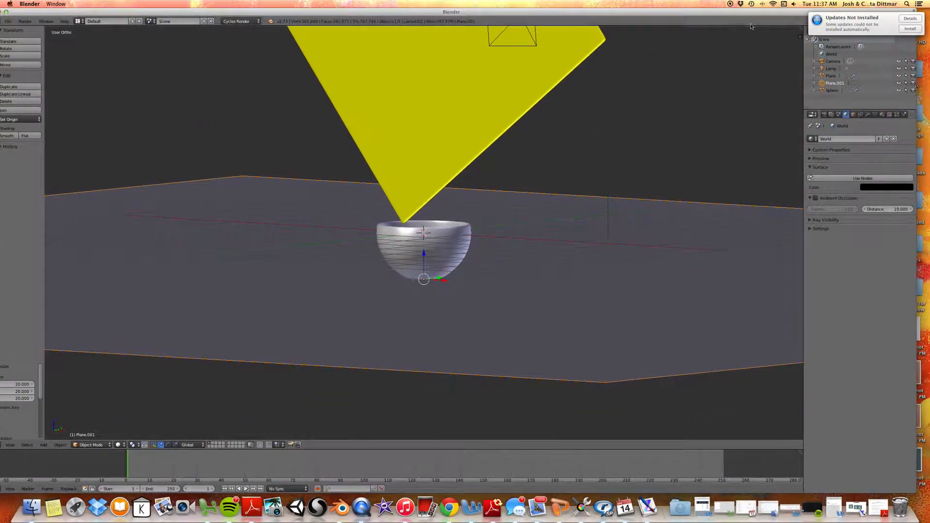
{"action": "left_click", "coordinate": [915, 29]}
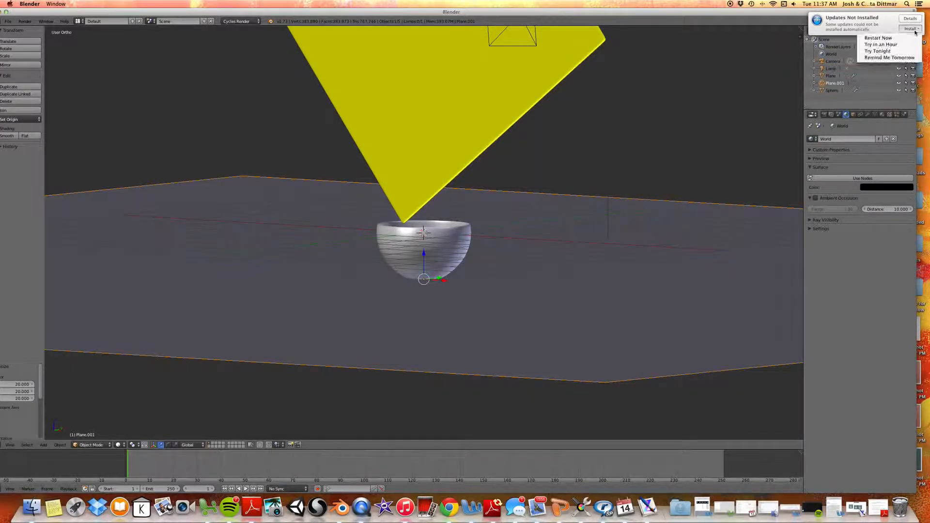
{"action": "left_click", "coordinate": [900, 58]}
{"action": "left_click", "coordinate": [914, 12]}
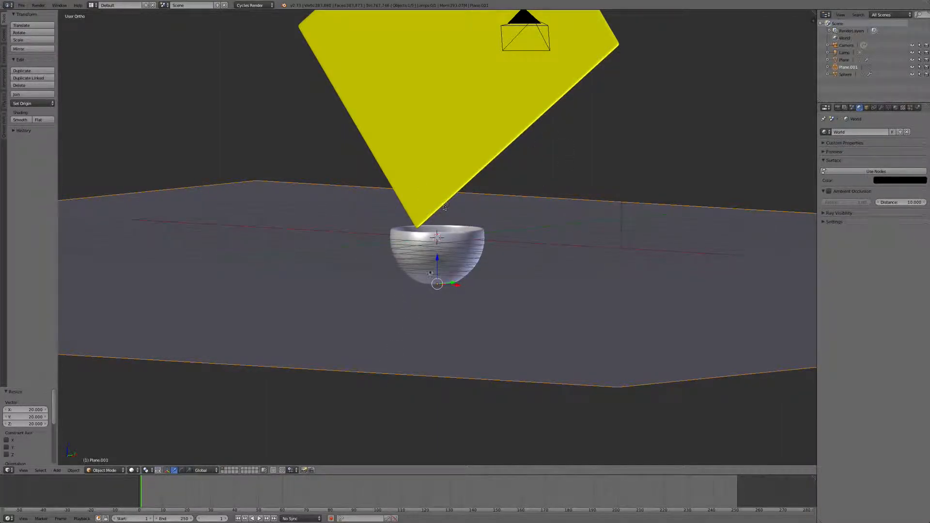
Step: Give the floor plane a new material and enable Collision physics on it
{"action": "mouse_move", "coordinate": [470, 276]}
{"action": "middle_mouse_down"}
{"action": "mouse_move", "coordinate": [483, 286]}
{"action": "mouse_move", "coordinate": [487, 276]}
{"action": "middle_mouse_up"}
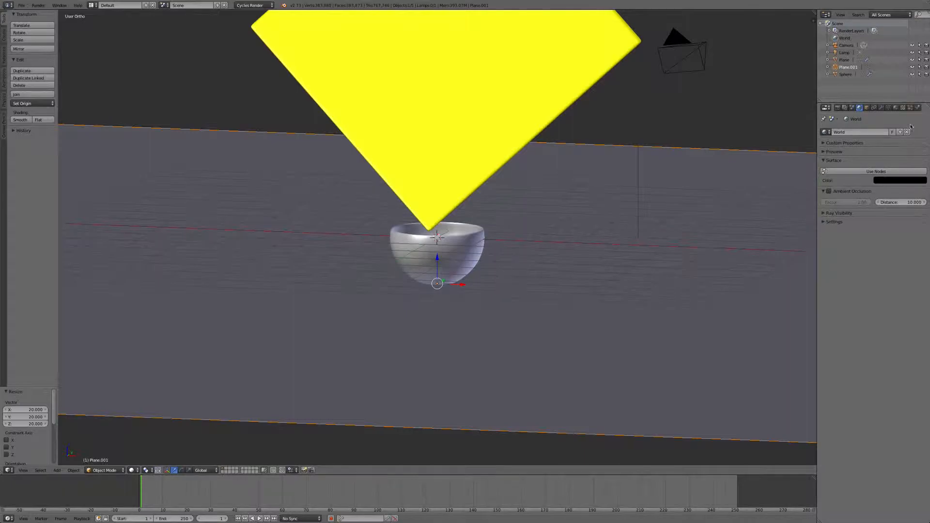
{"action": "left_click", "coordinate": [881, 108]}
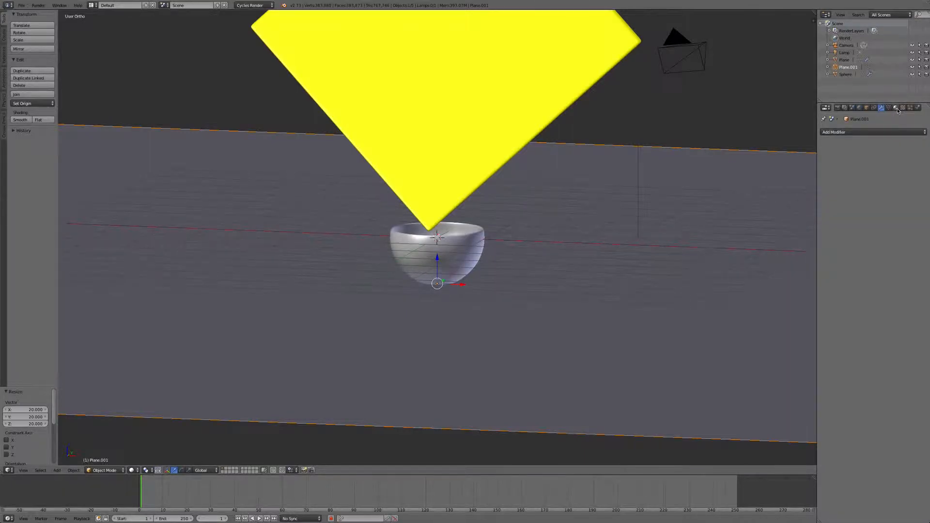
{"action": "left_click", "coordinate": [895, 107]}
{"action": "left_click", "coordinate": [862, 155]}
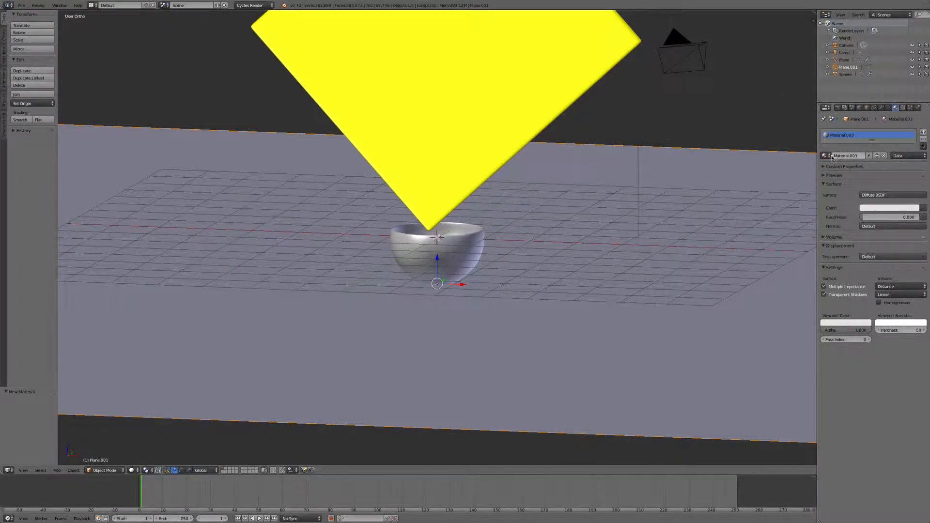
{"action": "middle_click_drag", "start_coordinate": [527, 293], "coordinate": [504, 291]}
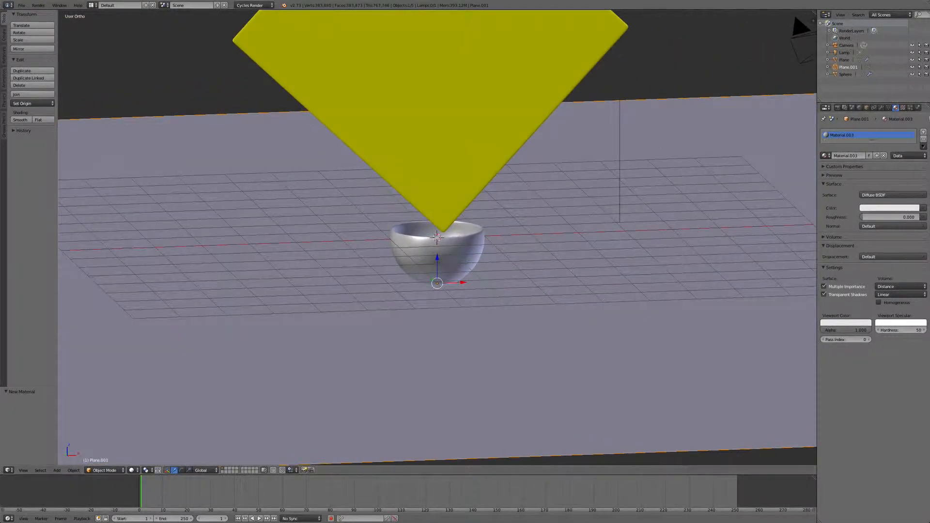
{"action": "left_click", "coordinate": [917, 108]}
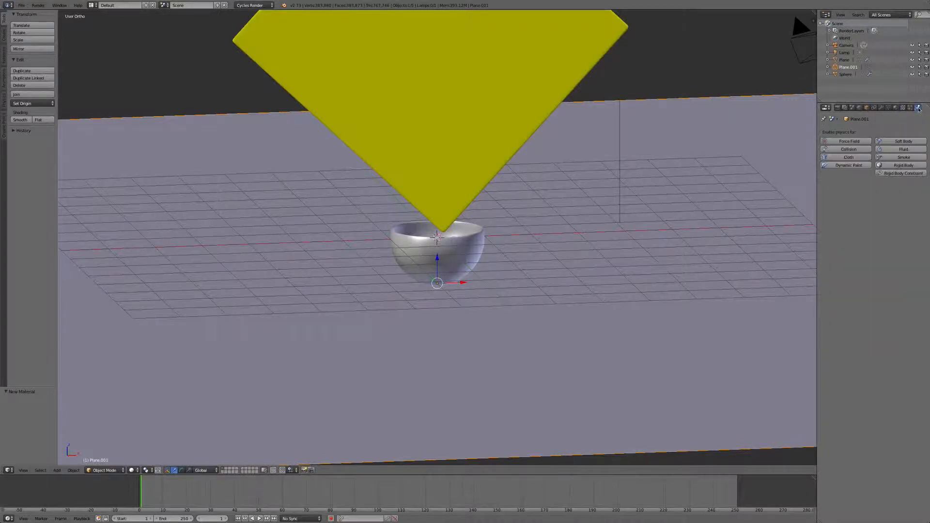
{"action": "left_click", "coordinate": [845, 150]}
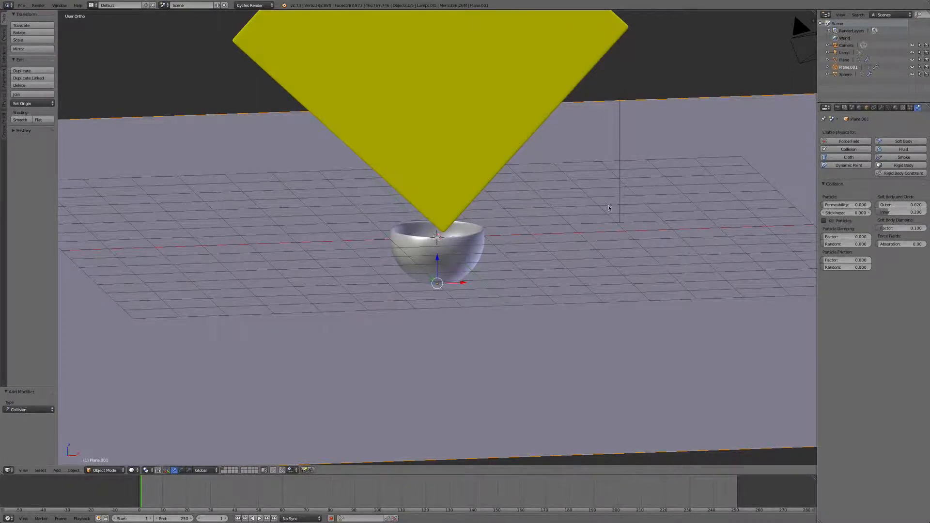
Step: Turn on Lock Camera to View in the camera view and reframe the camera to place the bowl near the frame's upper middle
{"action": "middle_click_drag", "start_coordinate": [639, 240], "coordinate": [581, 242]}
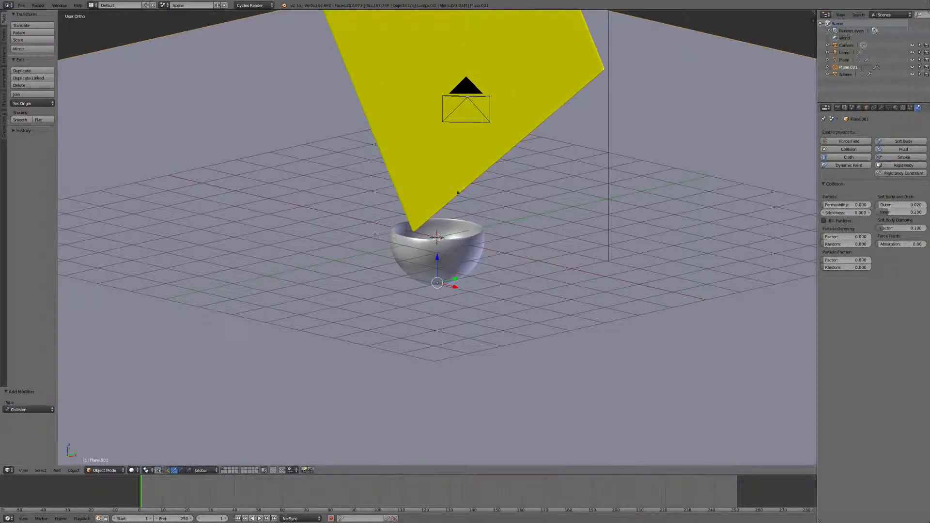
{"action": "left_click", "coordinate": [20, 471]}
{"action": "left_click", "coordinate": [40, 444]}
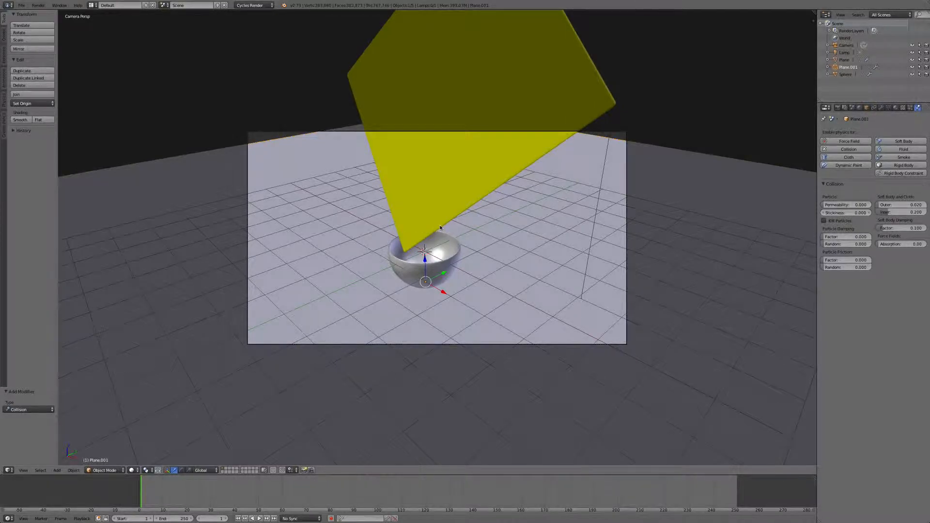
{"action": "scroll", "coordinate": [440, 225], "scroll_direction": "up", "scroll_amount": 5}
{"action": "scroll", "coordinate": [440, 224], "scroll_direction": "down", "scroll_amount": 2}
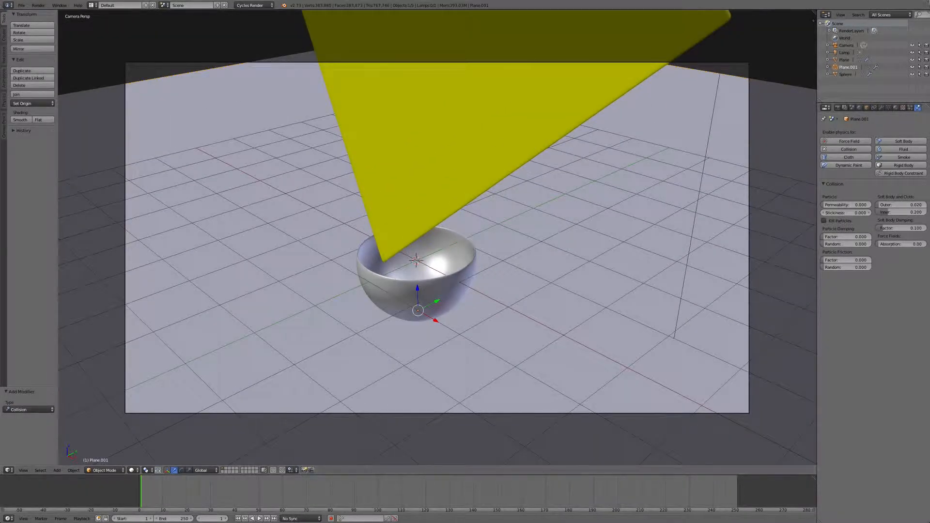
{"action": "key", "text": "n"}
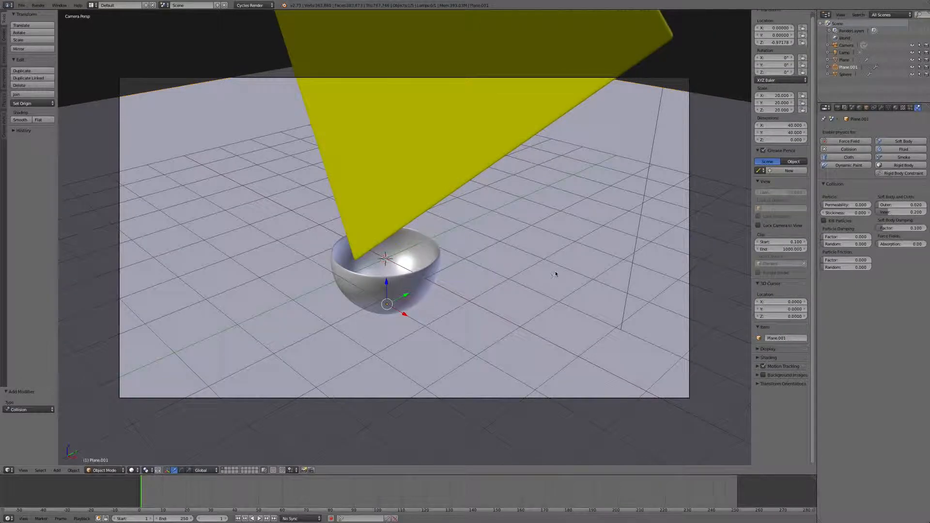
{"action": "left_click", "coordinate": [759, 226]}
{"action": "key", "text": "n"}
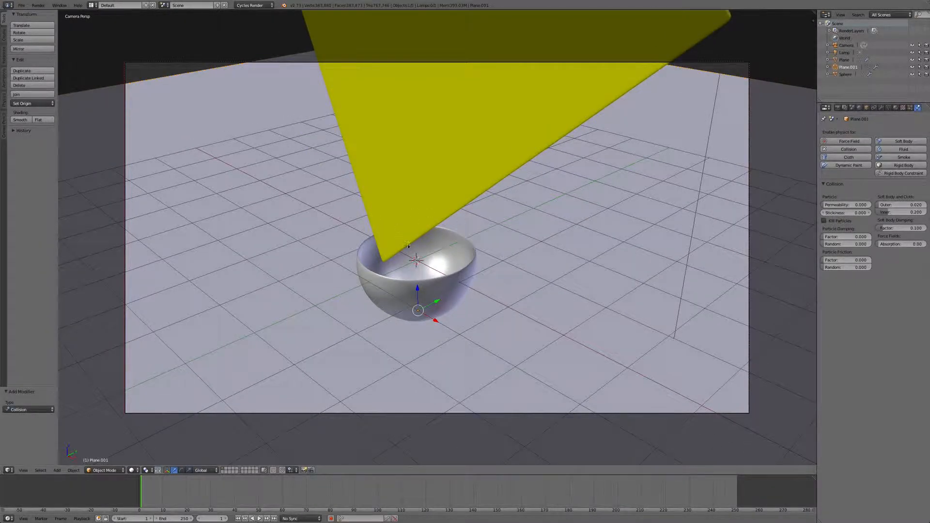
{"action": "middle_click_drag", "start_coordinate": [521, 314], "coordinate": [554, 212]}
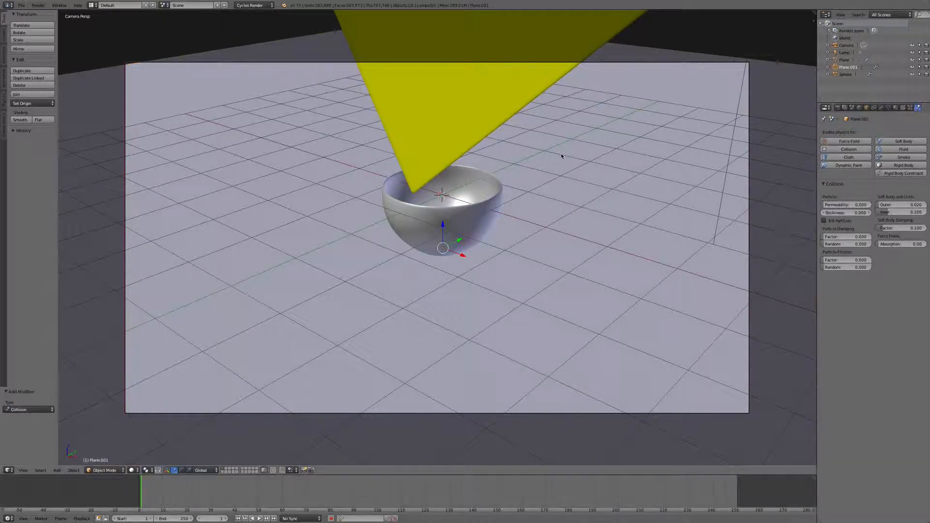
Step: Scale the floor plane up by a further factor of 5
{"action": "key", "text": "s"}
{"action": "key", "text": "5"}
{"action": "key", "text": "Return"}
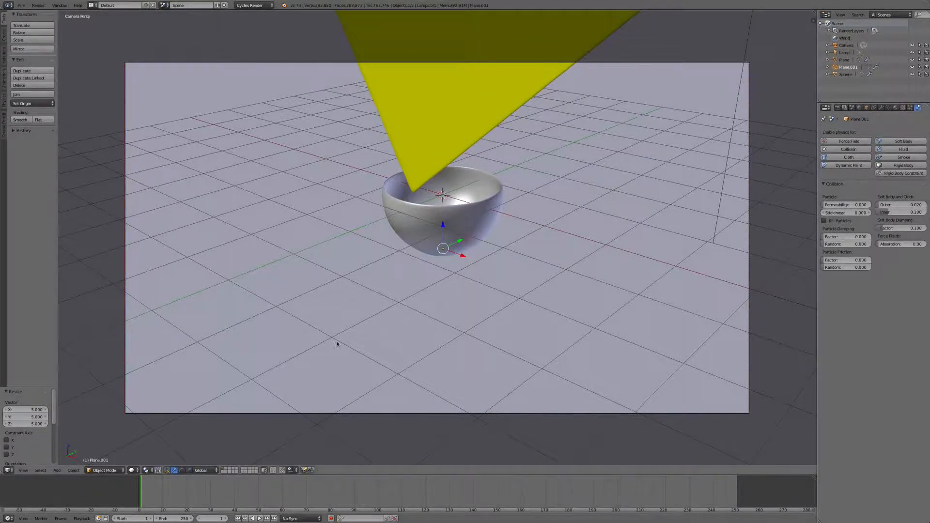
Step: In the front view, move the lamp along X to the bowl's far side from the camera and lower it along Z
{"action": "left_click", "coordinate": [22, 471]}
{"action": "left_click", "coordinate": [51, 422]}
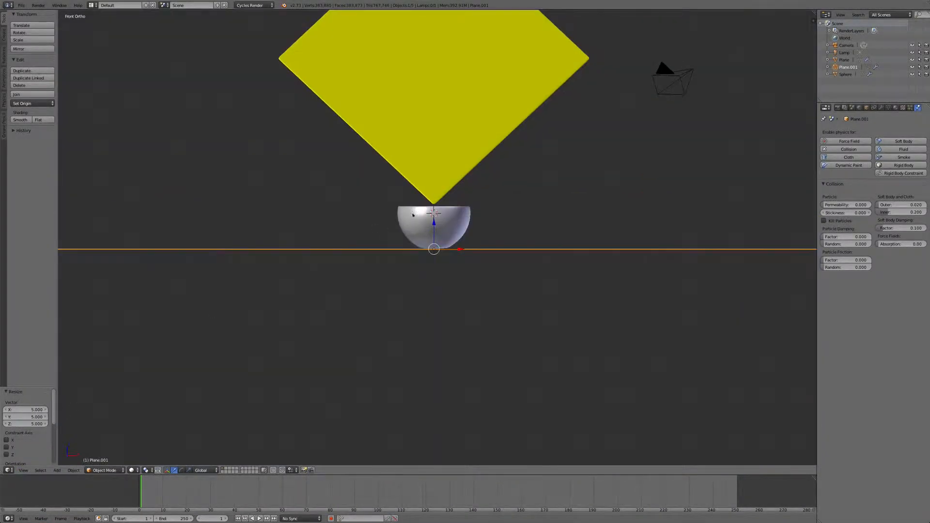
{"action": "scroll", "coordinate": [716, 94], "scroll_direction": "down", "scroll_amount": 2}
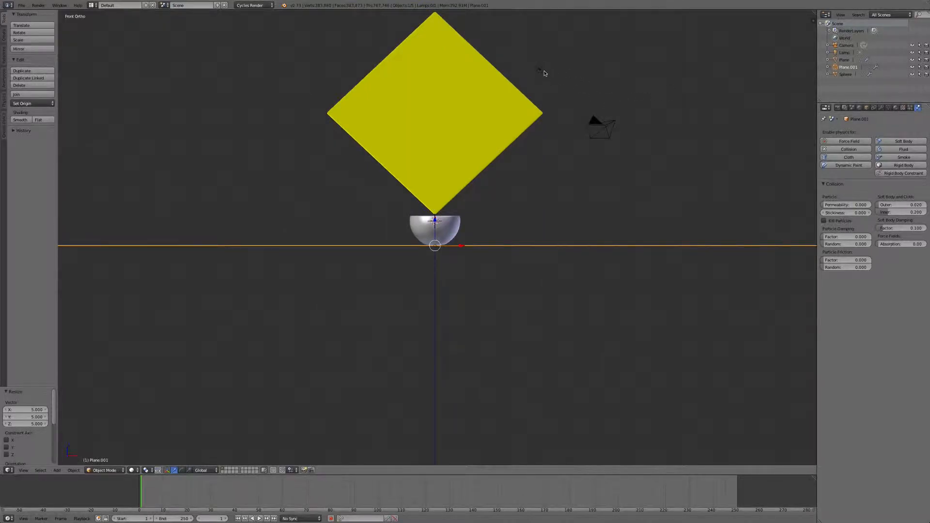
{"action": "right_click", "coordinate": [542, 71]}
{"action": "key", "text": "g"}
{"action": "key", "text": "x"}
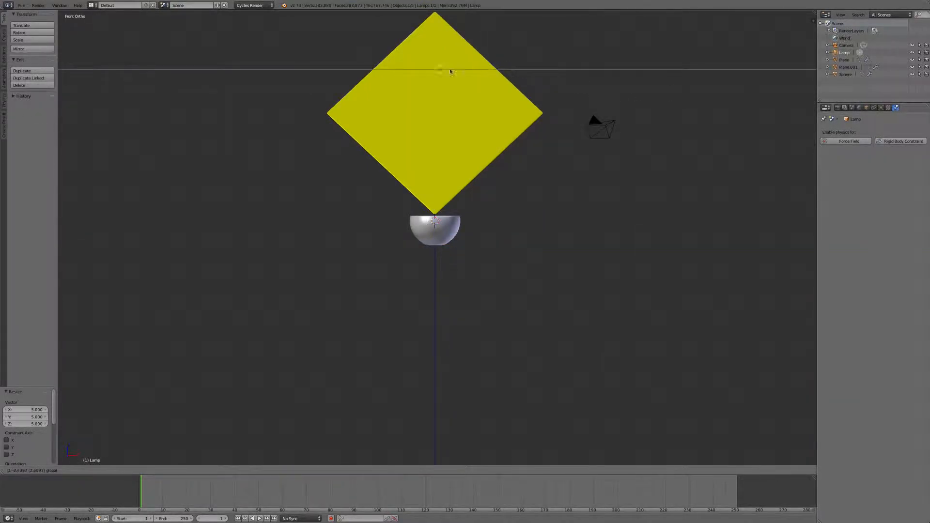
{"action": "left_click", "coordinate": [455, 69]}
{"action": "left_click_drag", "start_coordinate": [435, 54], "coordinate": [386, 144]}
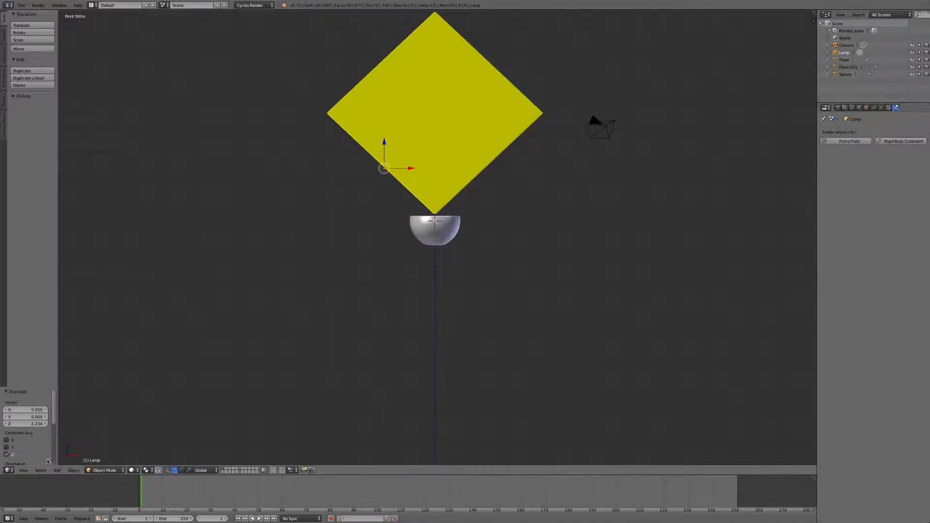
Step: In the right view, move the lamp about -3.02 units along Y, to the front of the hanging cloth
{"action": "left_click", "coordinate": [31, 472]}
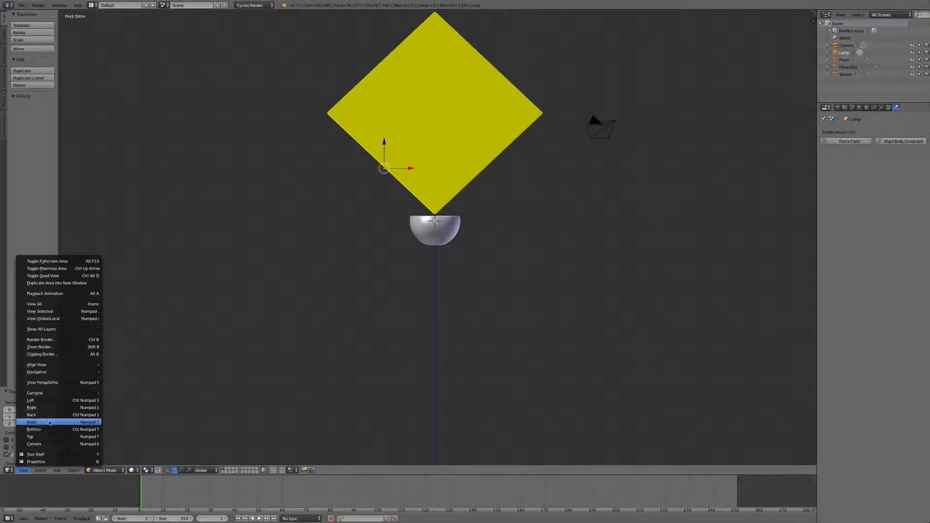
{"action": "left_click", "coordinate": [57, 410]}
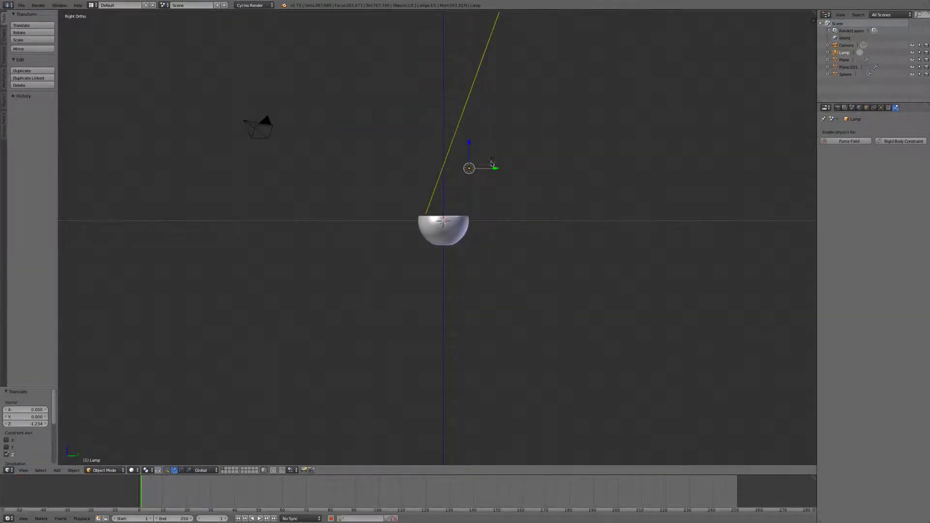
{"action": "key", "text": "g"}
{"action": "key", "text": "y"}
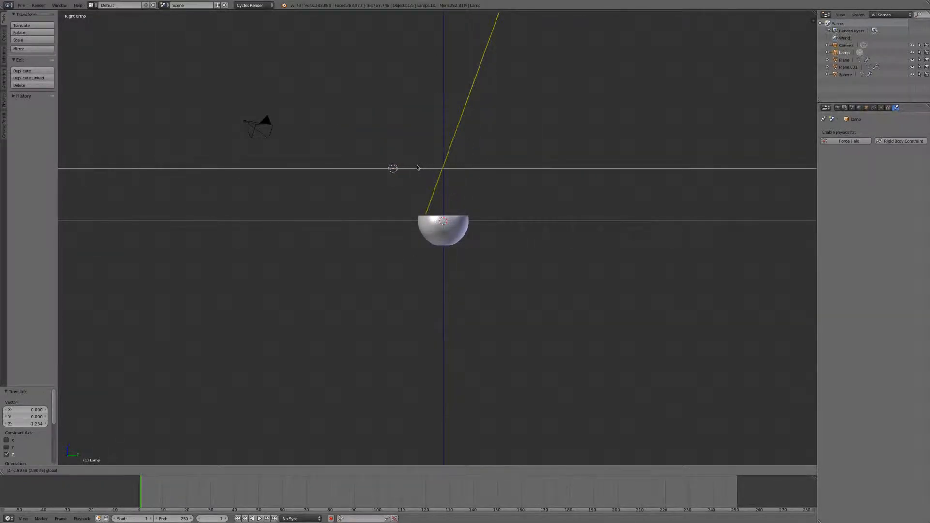
{"action": "left_click", "coordinate": [415, 168]}
{"action": "middle_click_drag", "start_coordinate": [442, 190], "coordinate": [468, 212]}
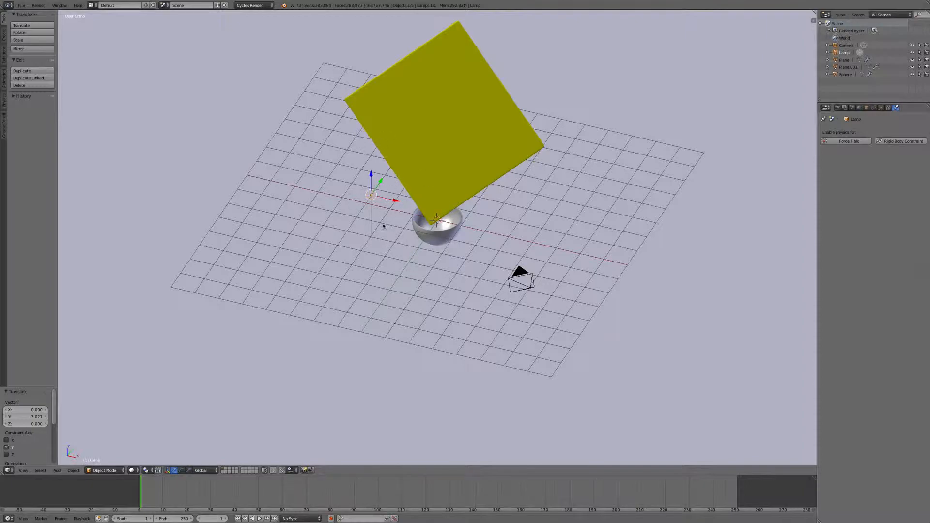
{"action": "mouse_move", "coordinate": [414, 226]}
{"action": "middle_mouse_down"}
{"action": "mouse_move", "coordinate": [471, 184]}
{"action": "mouse_move", "coordinate": [469, 192]}
{"action": "mouse_move", "coordinate": [400, 191]}
{"action": "mouse_move", "coordinate": [417, 233]}
{"action": "middle_mouse_up"}
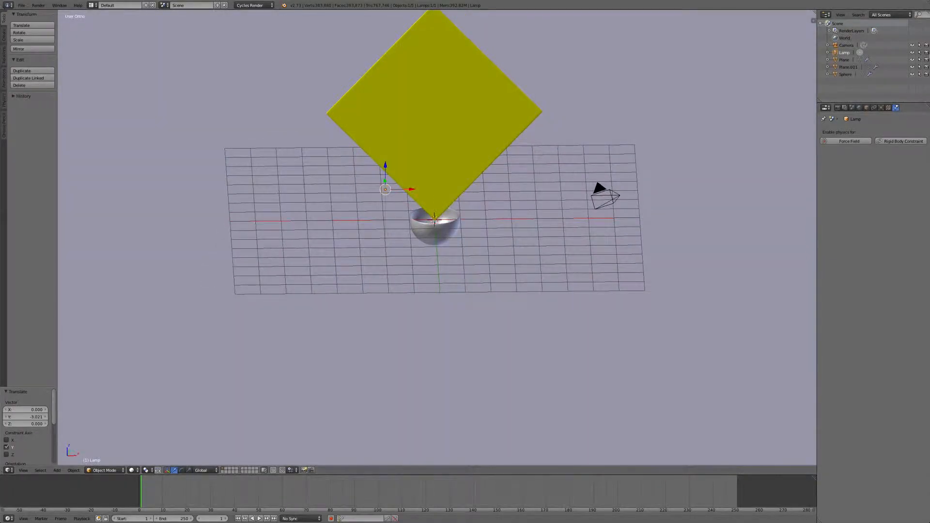
Step: Enable shader nodes for the point lamp, with an Emission surface at strength 100
{"action": "left_click", "coordinate": [881, 107]}
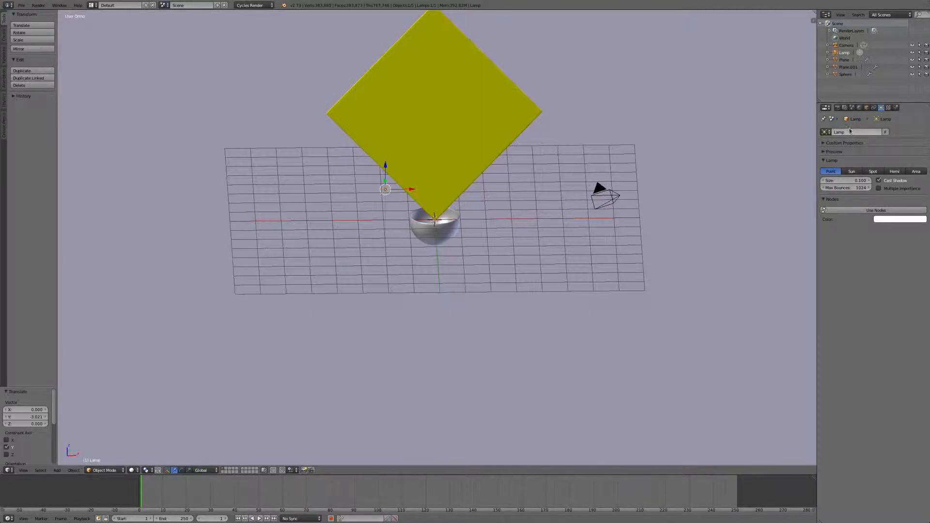
{"action": "left_click", "coordinate": [883, 212]}
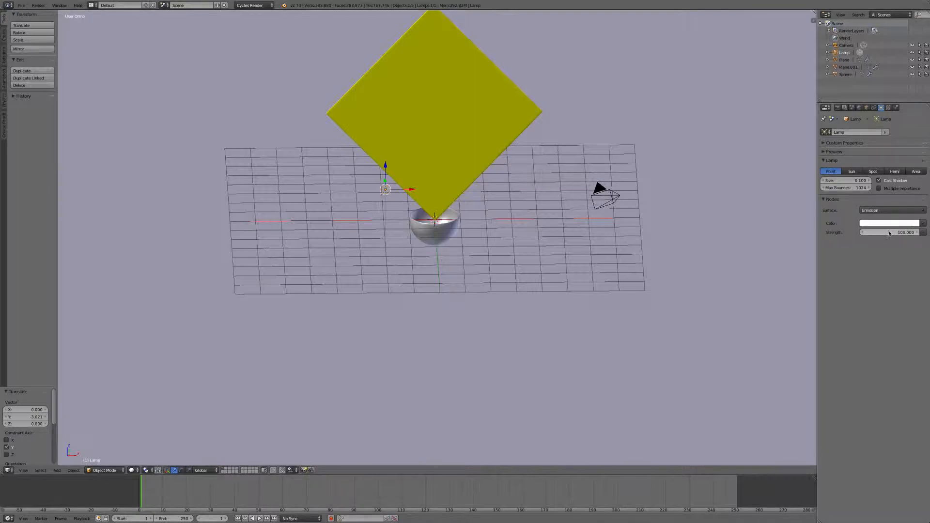
{"action": "left_click", "coordinate": [889, 232]}
{"action": "key", "text": "Return"}
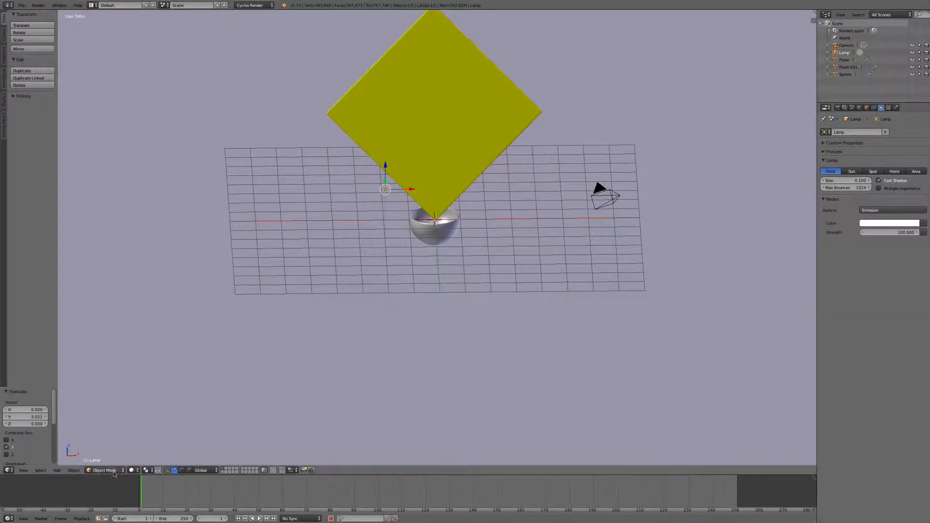
Step: Preview the scene in Rendered shading and examine the lamp's light and shadows around the bowl and cloth
{"action": "scroll", "coordinate": [367, 336], "scroll_direction": "up", "scroll_amount": 3}
{"action": "scroll", "coordinate": [426, 267], "scroll_direction": "down", "scroll_amount": 15}
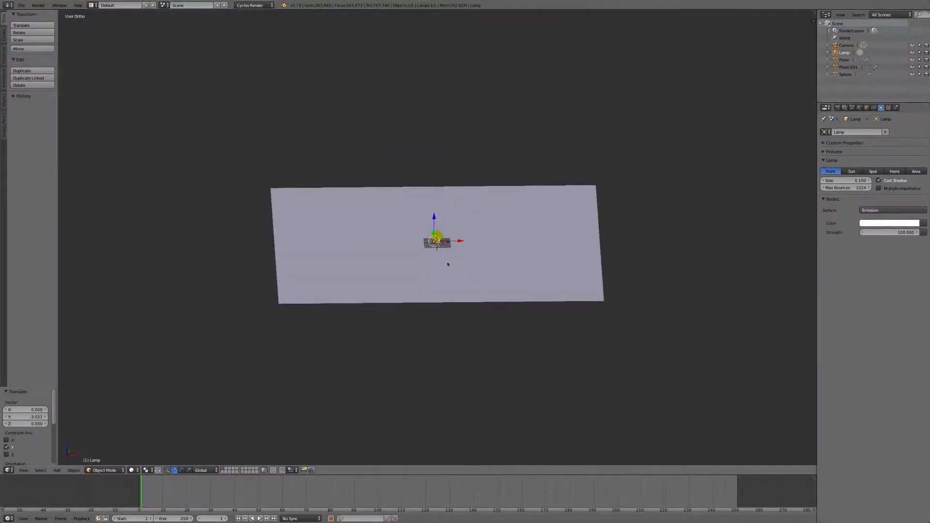
{"action": "scroll", "coordinate": [447, 263], "scroll_direction": "up", "scroll_amount": 8}
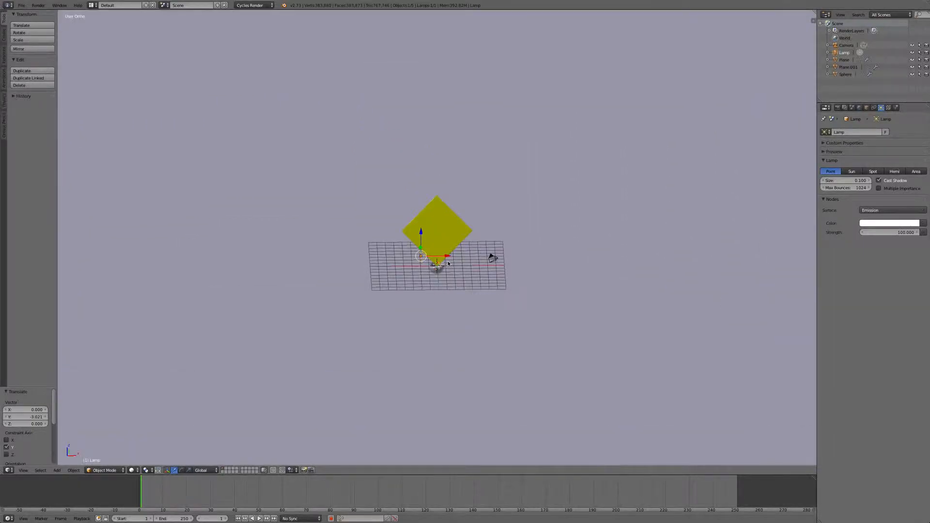
{"action": "key", "text": "shift+z"}
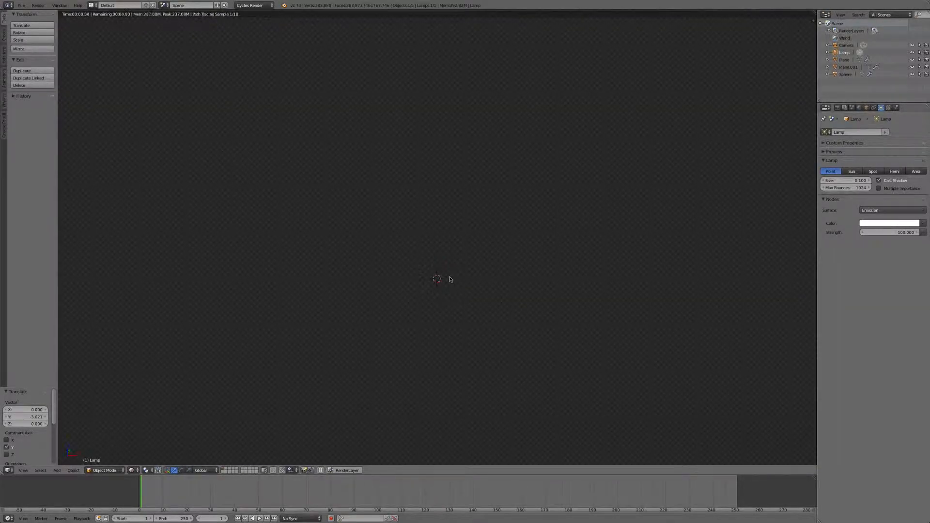
{"action": "scroll", "coordinate": [449, 276], "scroll_direction": "up", "scroll_amount": 4}
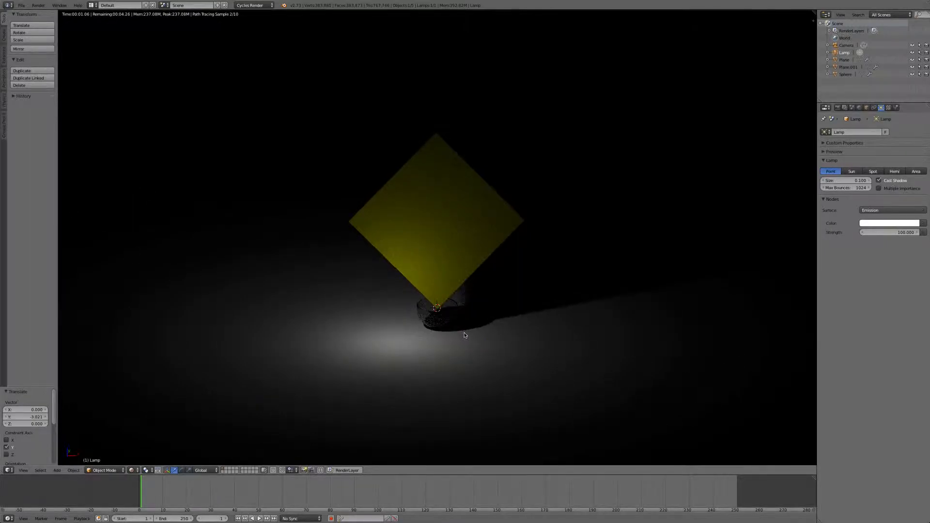
{"action": "scroll", "coordinate": [464, 335], "scroll_direction": "up", "scroll_amount": 3}
{"action": "middle_click_drag", "start_coordinate": [467, 351], "coordinate": [487, 272], "text": "shift"}
{"action": "scroll", "coordinate": [469, 297], "scroll_direction": "up", "scroll_amount": 2}
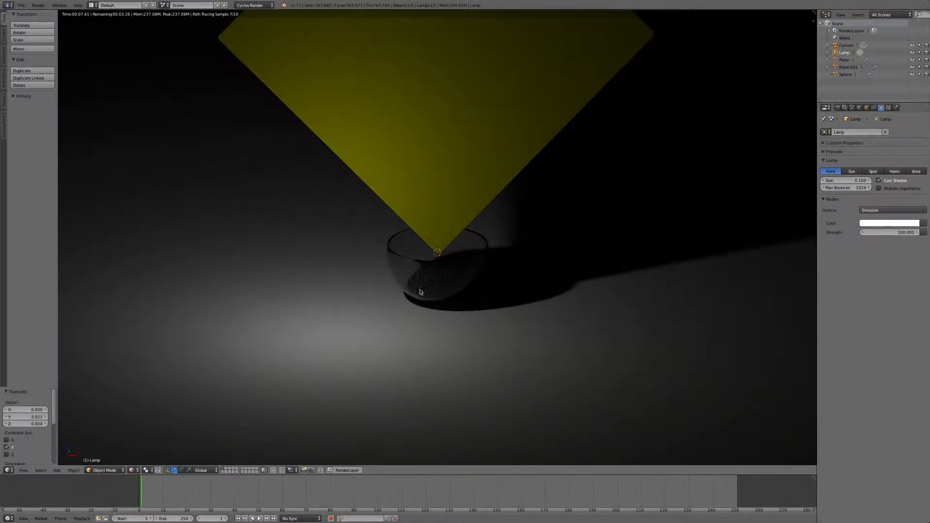
{"action": "middle_click_drag", "start_coordinate": [556, 278], "coordinate": [520, 281]}
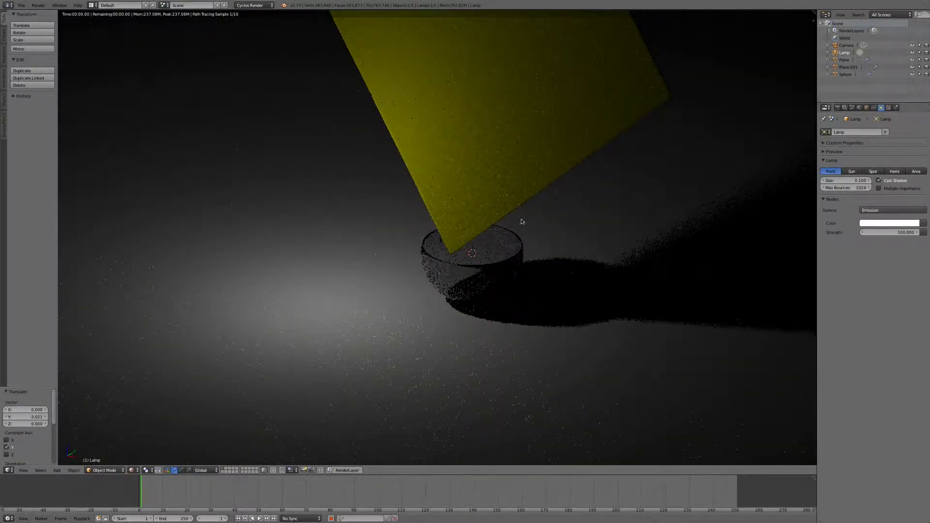
Step: Set the lamp's Emission strength to 1000 and check the lighting from several angles
{"action": "left_click", "coordinate": [905, 231]}
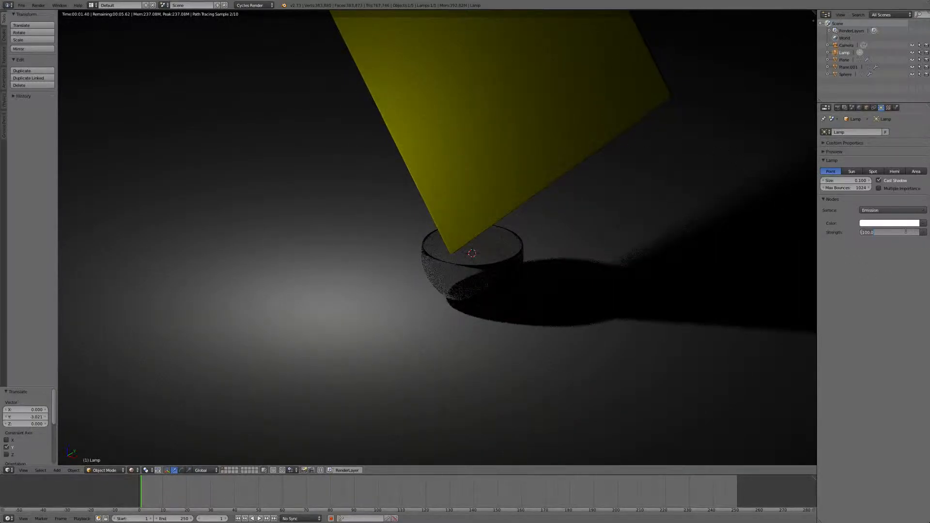
{"action": "type", "text": "1000"}
{"action": "key", "text": "Return"}
{"action": "middle_click_drag", "start_coordinate": [606, 292], "coordinate": [661, 296]}
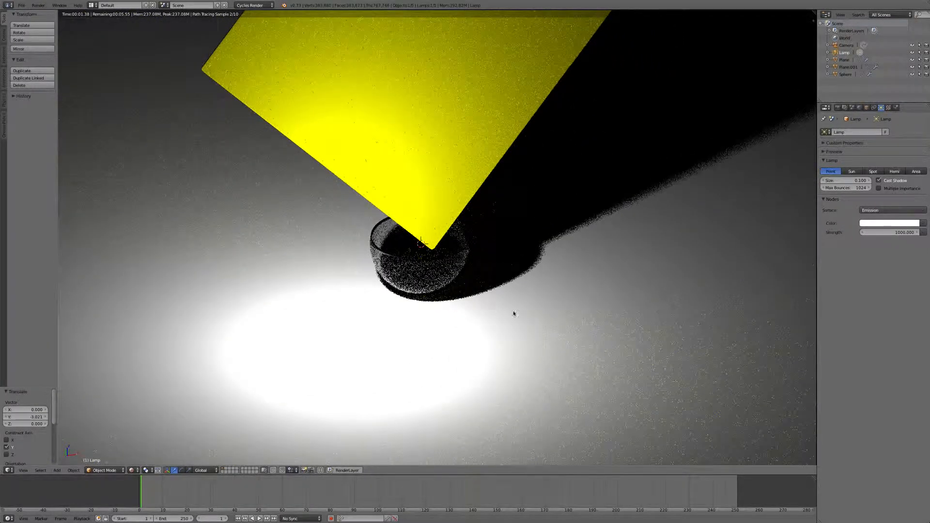
{"action": "middle_click_drag", "start_coordinate": [591, 303], "coordinate": [598, 286]}
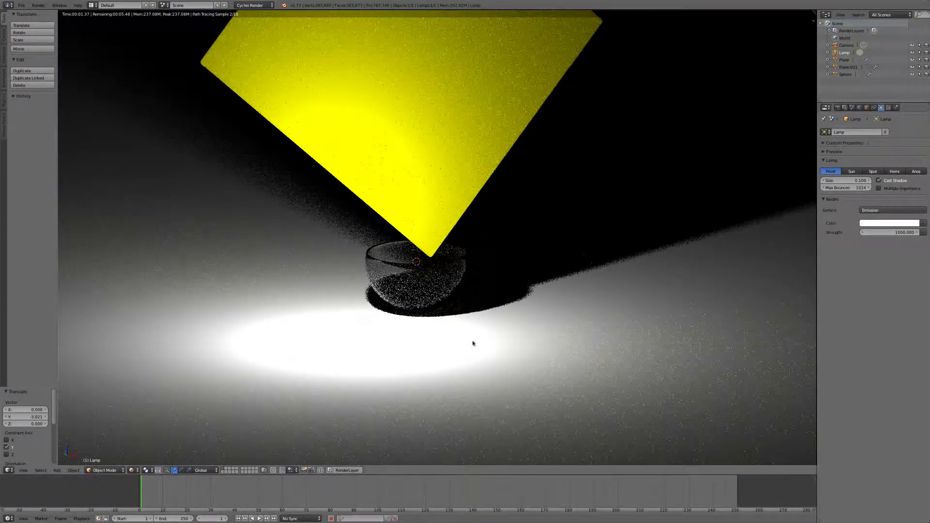
Step: Return to Solid shading and, in the camera view, reframe the camera to place the bowl near the frame's centre
{"action": "key", "text": "shift+z"}
{"action": "middle_click_drag", "start_coordinate": [457, 282], "coordinate": [459, 321]}
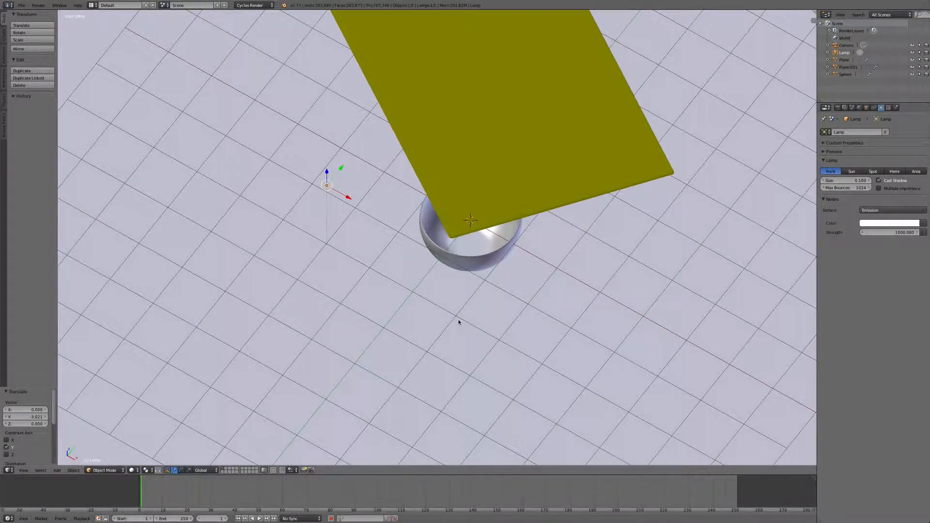
{"action": "middle_click_drag", "start_coordinate": [515, 284], "coordinate": [566, 256]}
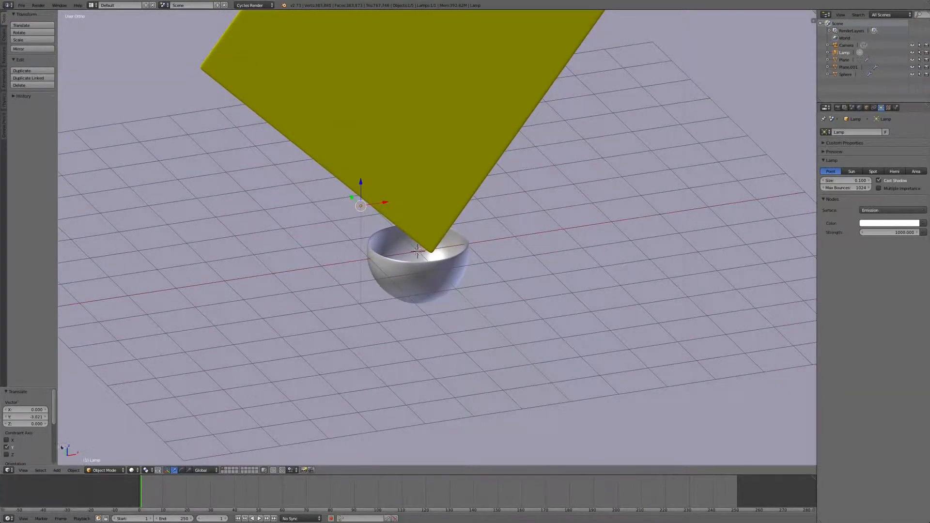
{"action": "left_click", "coordinate": [22, 470]}
{"action": "left_click", "coordinate": [71, 444]}
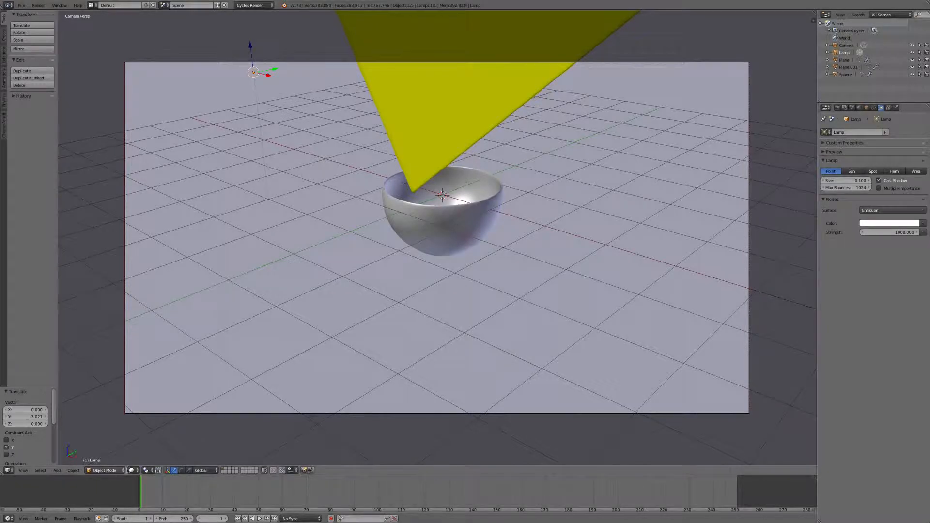
{"action": "middle_click_drag", "start_coordinate": [456, 196], "coordinate": [466, 229], "text": "shift"}
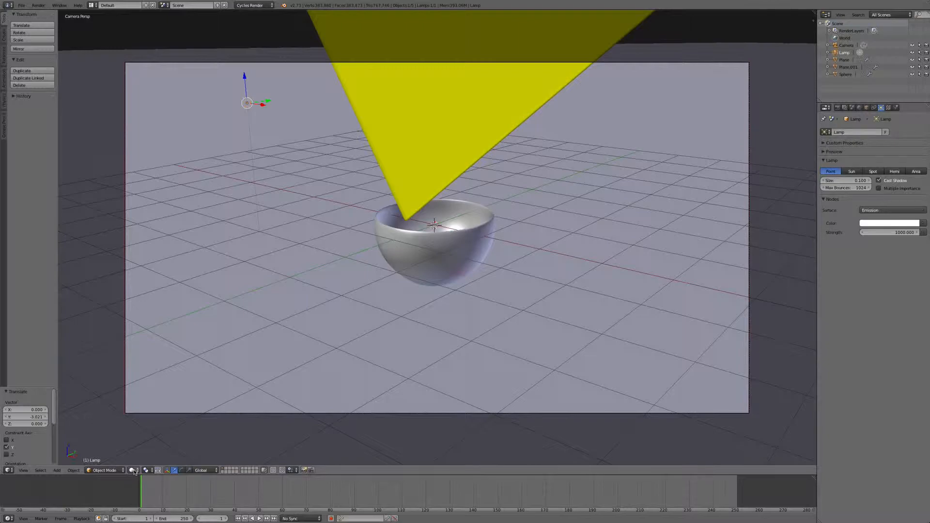
Step: Play the cloth simulation up to frame 64 and move the camera closer to the draped bowl
{"action": "left_click", "coordinate": [260, 518]}
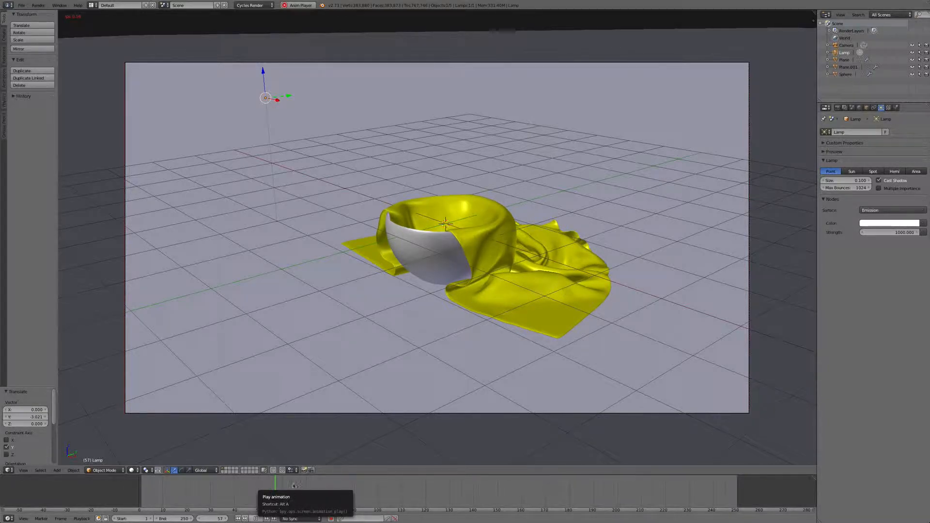
{"action": "left_click", "coordinate": [256, 518]}
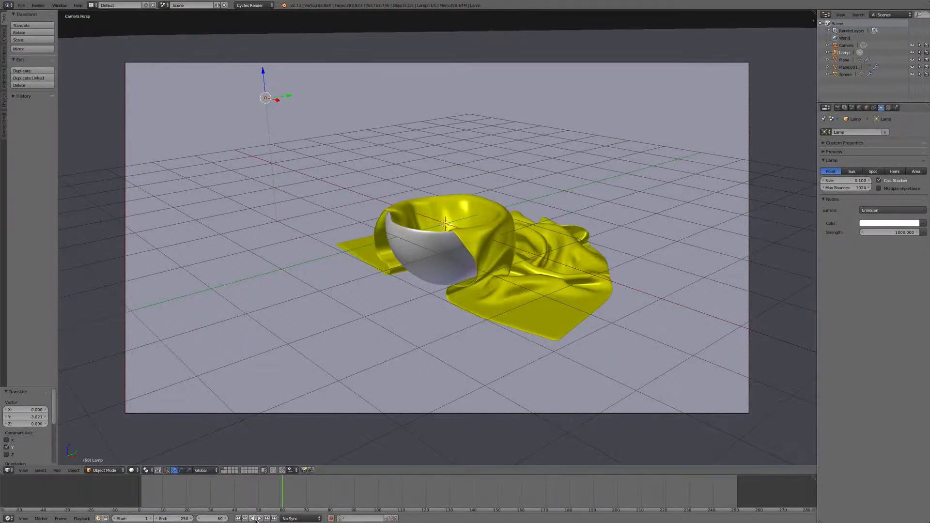
{"action": "mouse_move", "coordinate": [449, 322]}
{"action": "middle_mouse_down"}
{"action": "mouse_move", "coordinate": [546, 322]}
{"action": "mouse_move", "coordinate": [444, 312]}
{"action": "mouse_move", "coordinate": [410, 334]}
{"action": "mouse_move", "coordinate": [411, 352]}
{"action": "mouse_move", "coordinate": [436, 351]}
{"action": "mouse_move", "coordinate": [456, 320]}
{"action": "middle_mouse_up"}
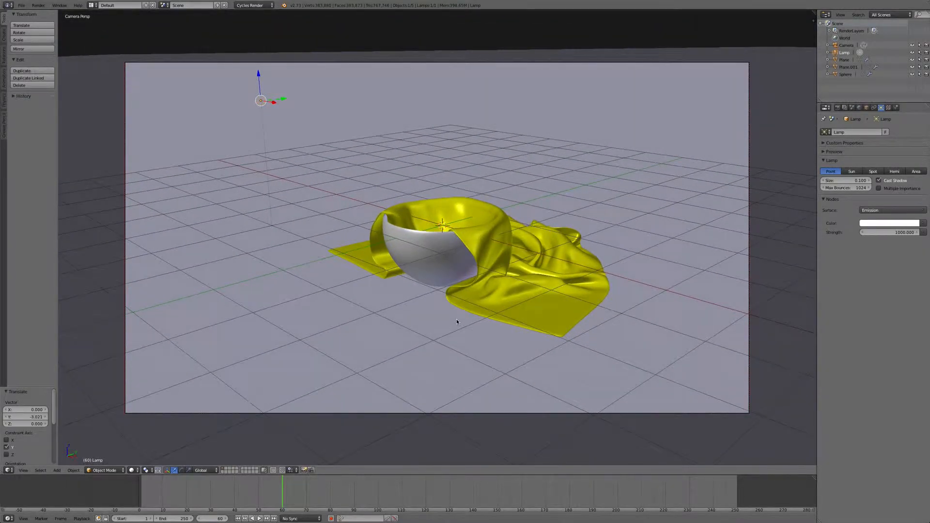
{"action": "left_click", "coordinate": [260, 519]}
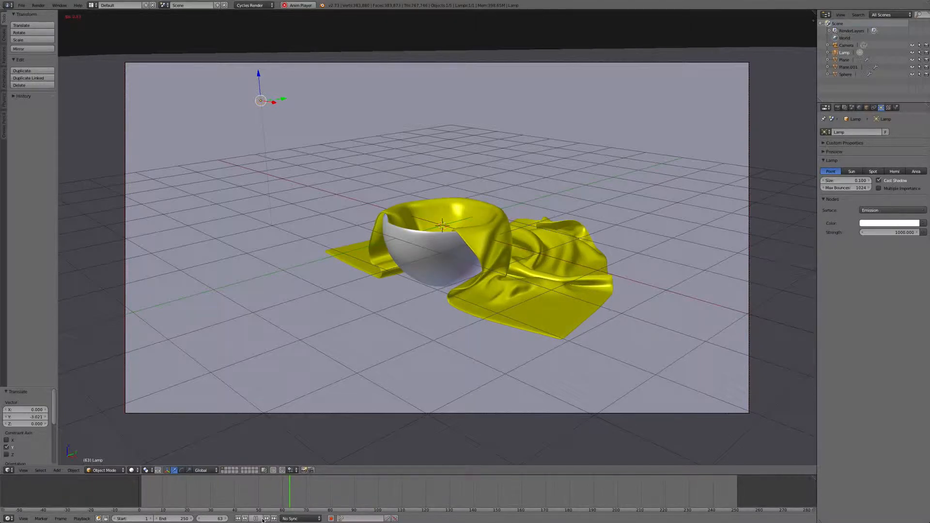
{"action": "left_click", "coordinate": [256, 519]}
{"action": "mouse_move", "coordinate": [525, 317]}
{"action": "middle_mouse_down"}
{"action": "mouse_move", "coordinate": [538, 314]}
{"action": "mouse_move", "coordinate": [513, 309]}
{"action": "mouse_move", "coordinate": [526, 324]}
{"action": "middle_mouse_up"}
{"action": "scroll", "coordinate": [518, 320], "scroll_direction": "up", "scroll_amount": 2}
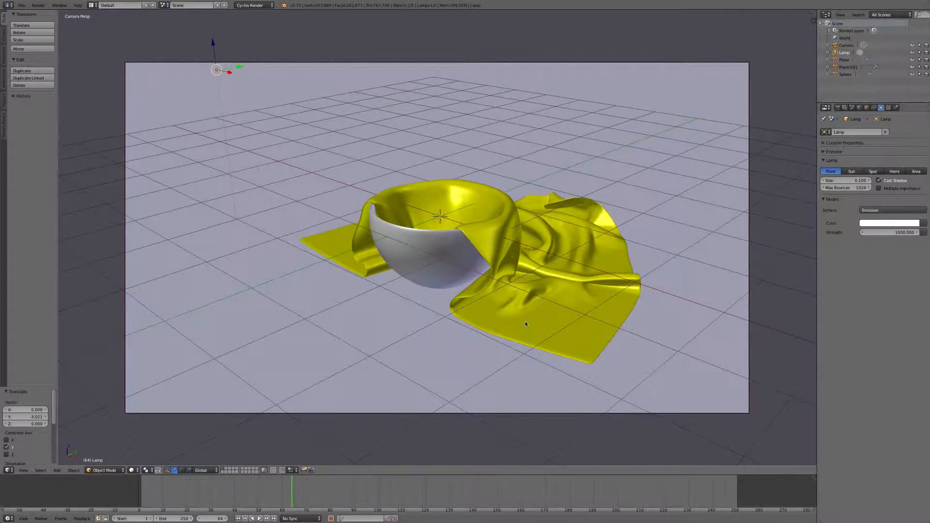
Step: Set the Cycles render samples to 5000
{"action": "left_click", "coordinate": [837, 107]}
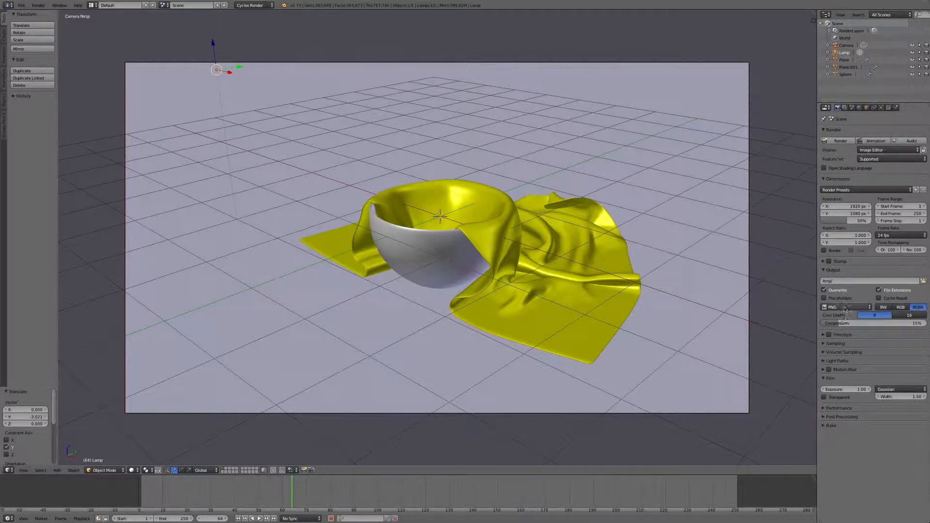
{"action": "left_click", "coordinate": [823, 345]}
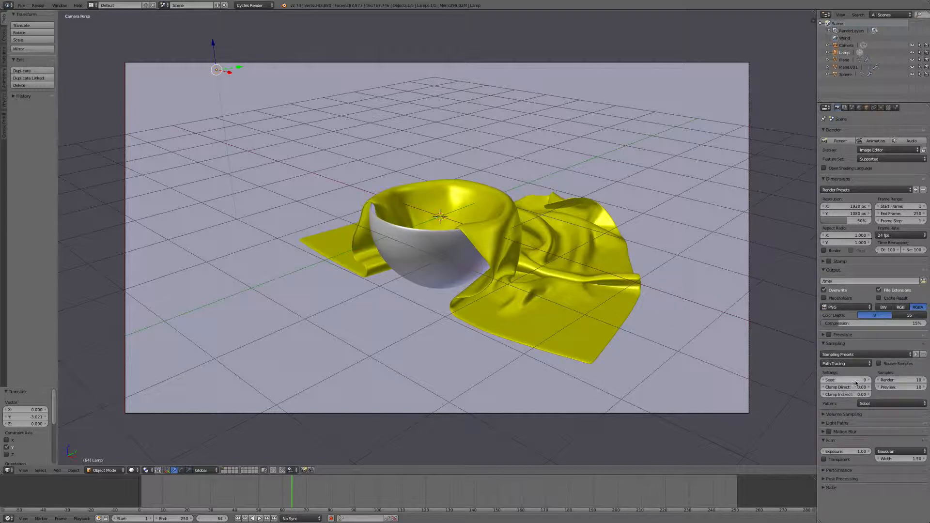
{"action": "left_click", "coordinate": [892, 381]}
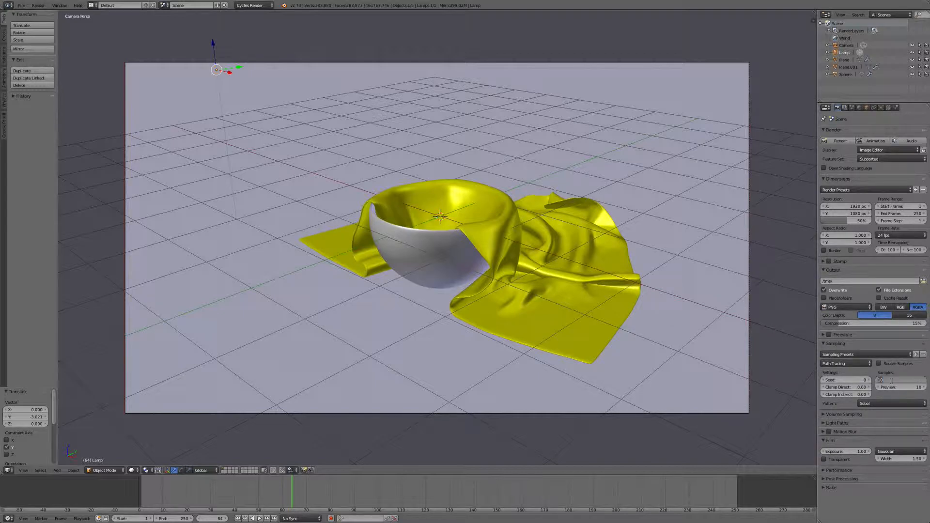
{"action": "key", "text": "Return"}
{"action": "left_click", "coordinate": [910, 380]}
{"action": "key", "text": "Return"}
{"action": "left_click", "coordinate": [894, 378]}
{"action": "type", "text": "5000"}
{"action": "key", "text": "Return"}
Step: Set the render resolution scale to 100% and lower the camera angle slightly onto the draped bowl
{"action": "left_click", "coordinate": [853, 220]}
{"action": "type", "text": "100"}
{"action": "key", "text": "Return"}
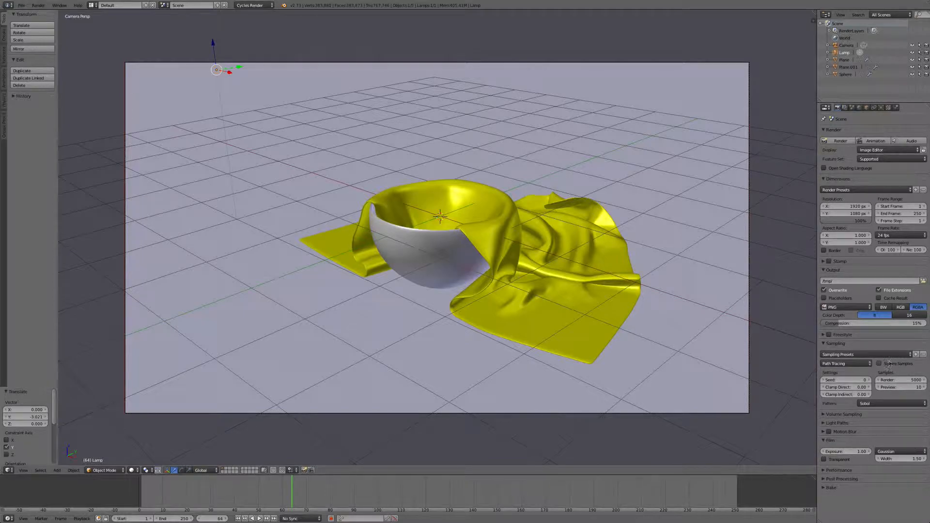
{"action": "mouse_move", "coordinate": [468, 230]}
{"action": "middle_mouse_down"}
{"action": "mouse_move", "coordinate": [476, 229]}
{"action": "mouse_move", "coordinate": [423, 250]}
{"action": "mouse_move", "coordinate": [384, 234]}
{"action": "mouse_move", "coordinate": [433, 242]}
{"action": "mouse_move", "coordinate": [470, 226]}
{"action": "middle_mouse_up"}
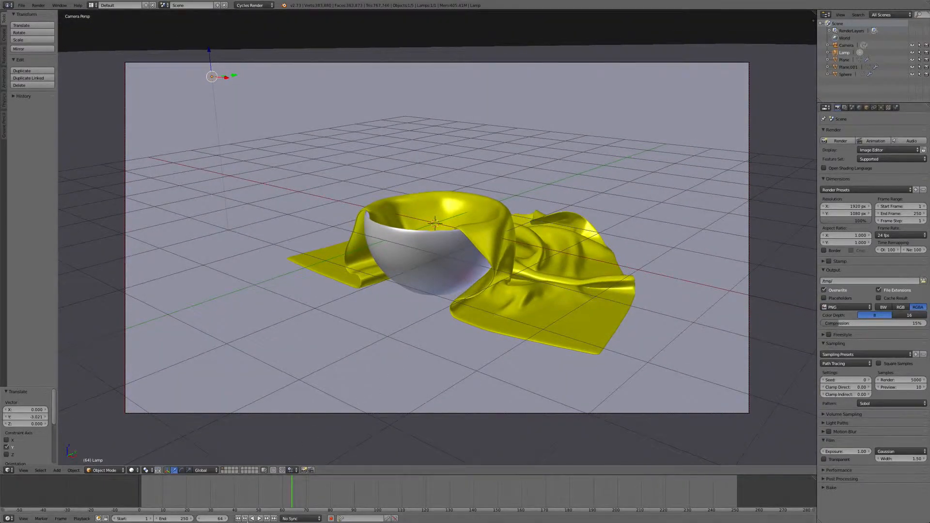
Step: Play the cloth simulation, stop it at frame 58, and reframe the camera slightly farther back from the draped bowl
{"action": "left_click", "coordinate": [259, 518]}
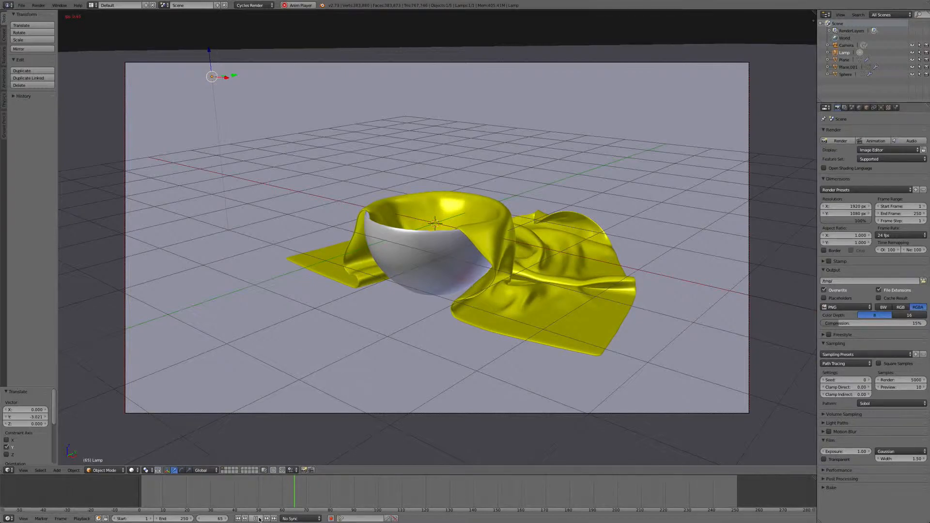
{"action": "left_click", "coordinate": [259, 518]}
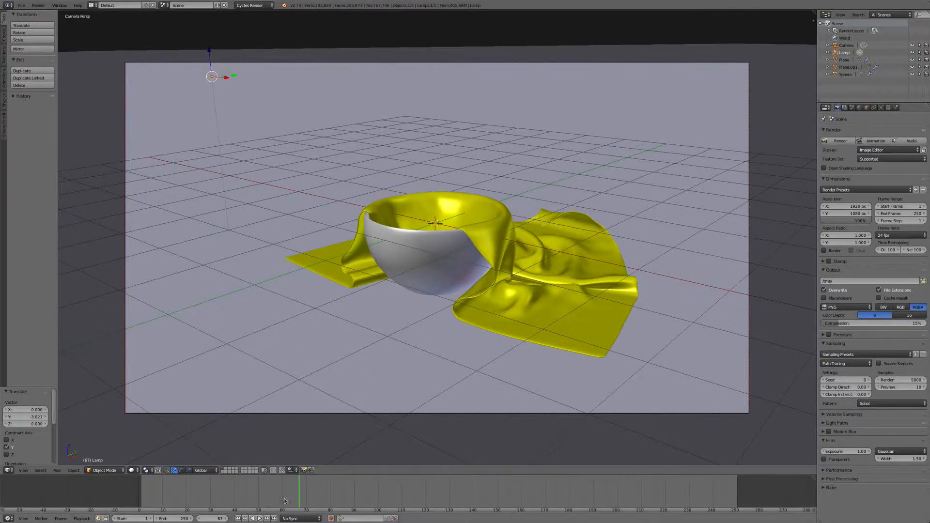
{"action": "middle_click_drag", "start_coordinate": [474, 300], "coordinate": [480, 329]}
{"action": "left_click", "coordinate": [255, 519]}
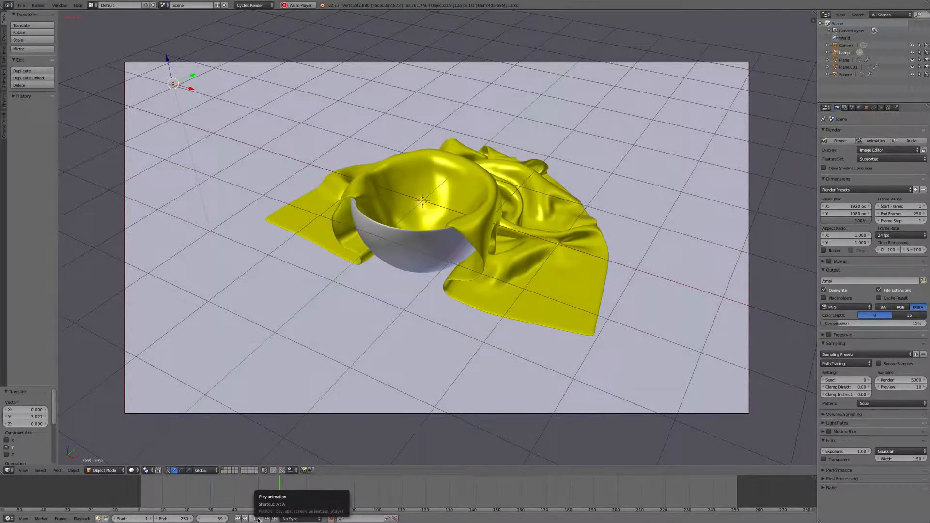
{"action": "key", "text": "KP_0"}
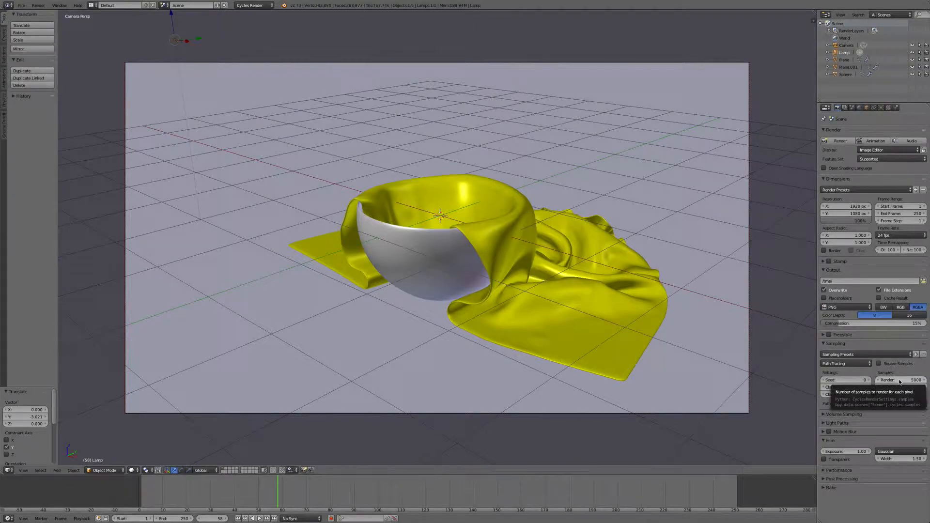
{"action": "middle_click_drag", "start_coordinate": [505, 258], "coordinate": [514, 264]}
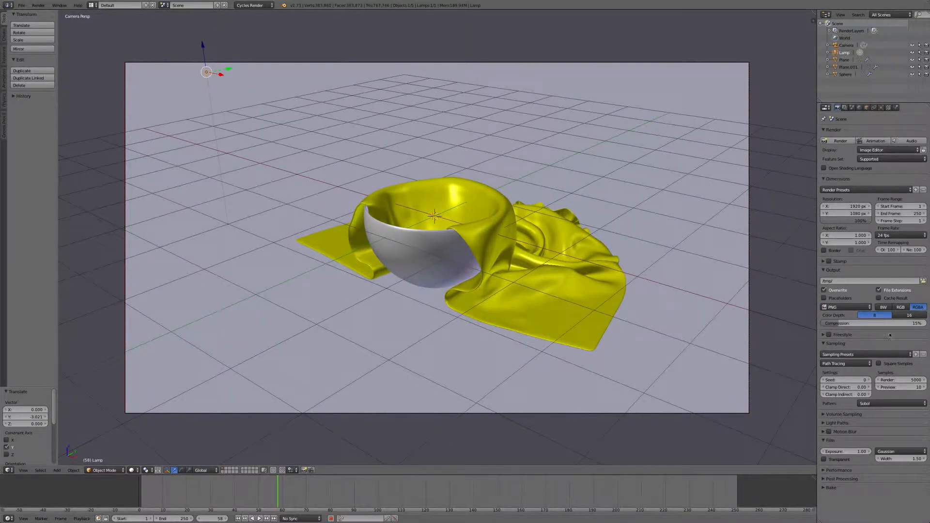
Step: Set the render samples to 10 and render a quick test image of the draped bowl
{"action": "left_click", "coordinate": [906, 380]}
{"action": "type", "text": "10"}
{"action": "key", "text": "Return"}
{"action": "left_click", "coordinate": [843, 141]}
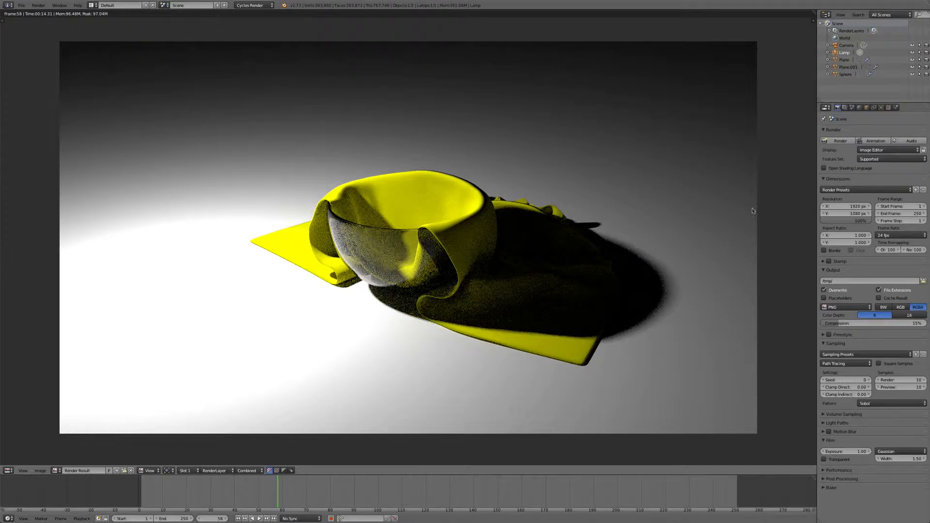
Step: Set the render samples to 5000 and switch from the render result back to the 3D view
{"action": "left_click", "coordinate": [911, 380]}
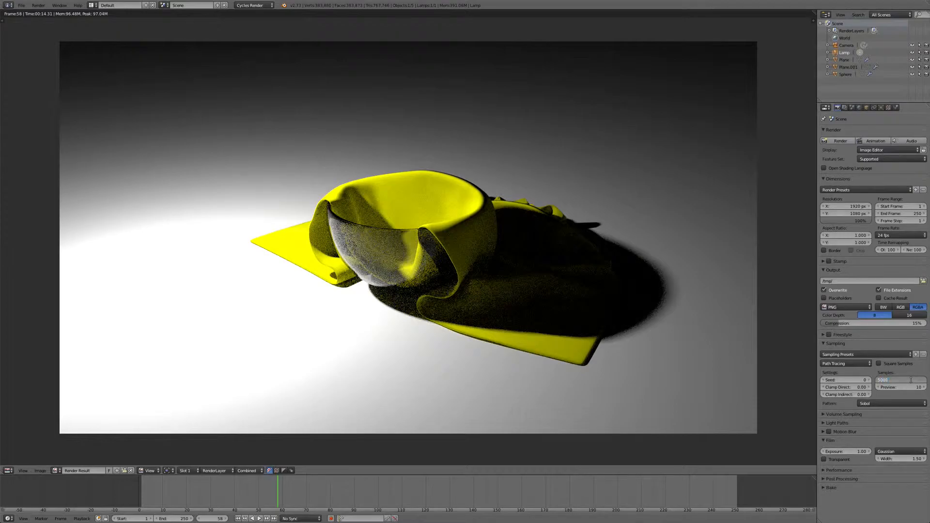
{"action": "key", "text": "Return"}
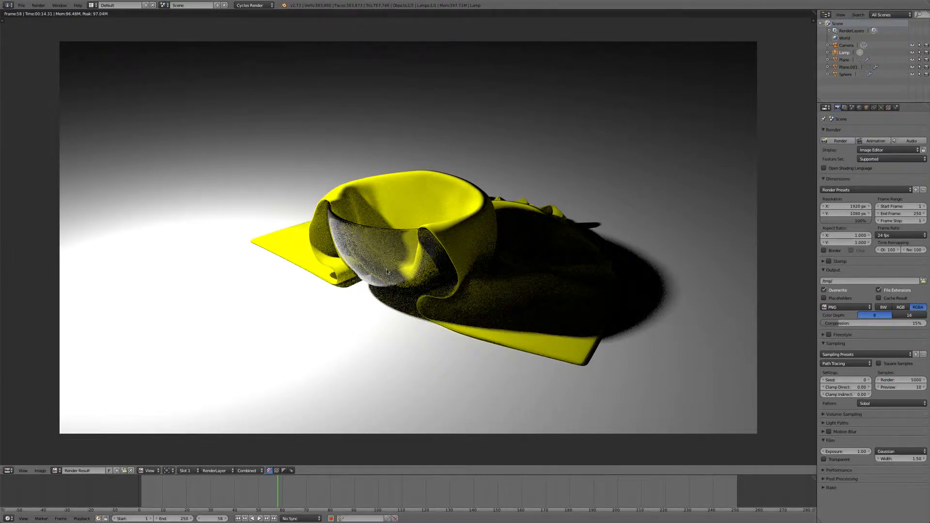
{"action": "left_click", "coordinate": [8, 471]}
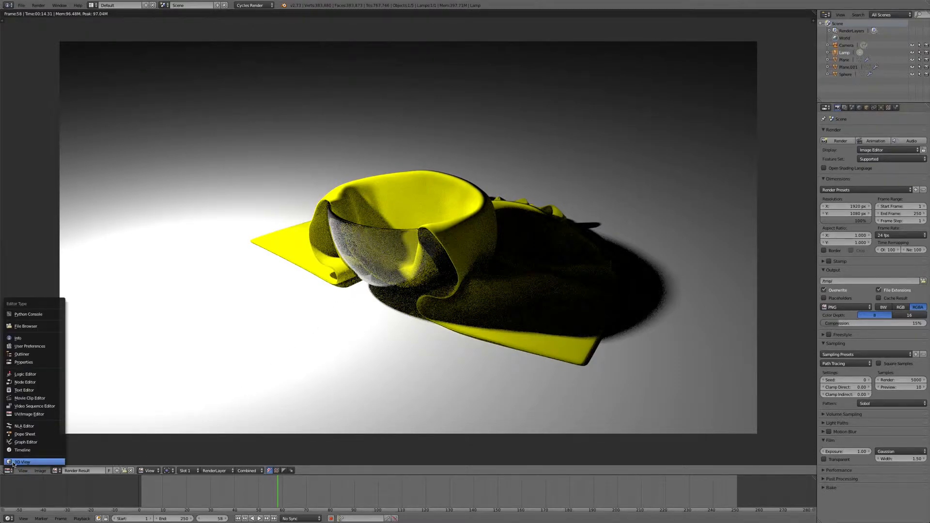
{"action": "left_click", "coordinate": [25, 459]}
Step: Lower the camera angle to a flatter view of the draped bowl and render the final image of frame 58
{"action": "middle_click_drag", "start_coordinate": [441, 290], "coordinate": [477, 277]}
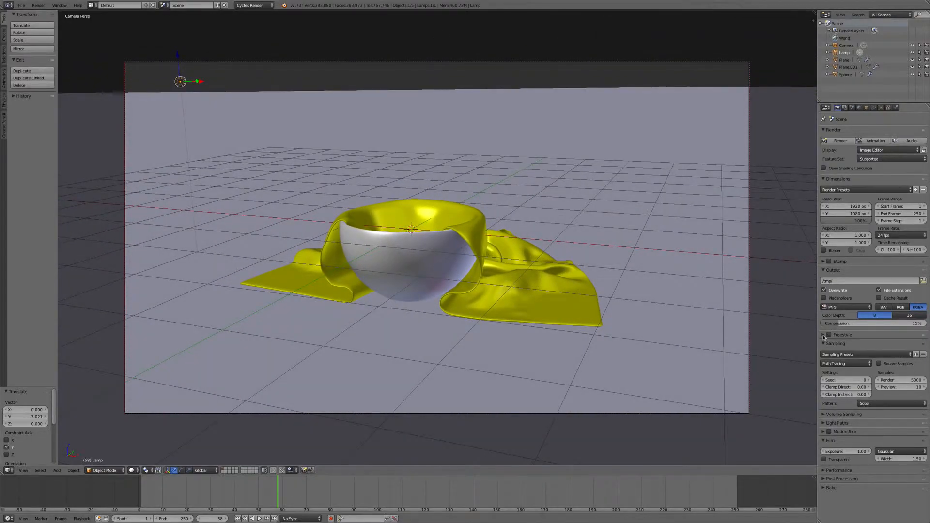
{"action": "left_click", "coordinate": [839, 141]}
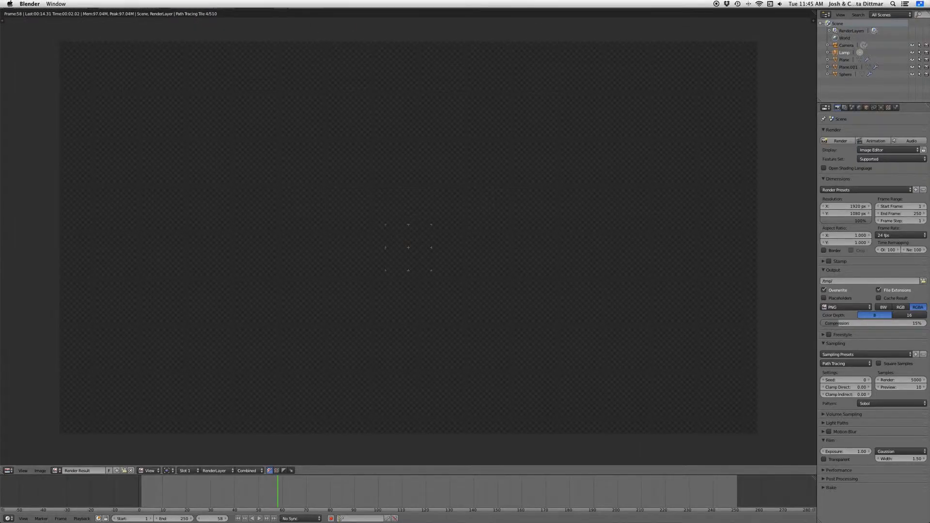
{"action": "left_click", "coordinate": [919, 4]}
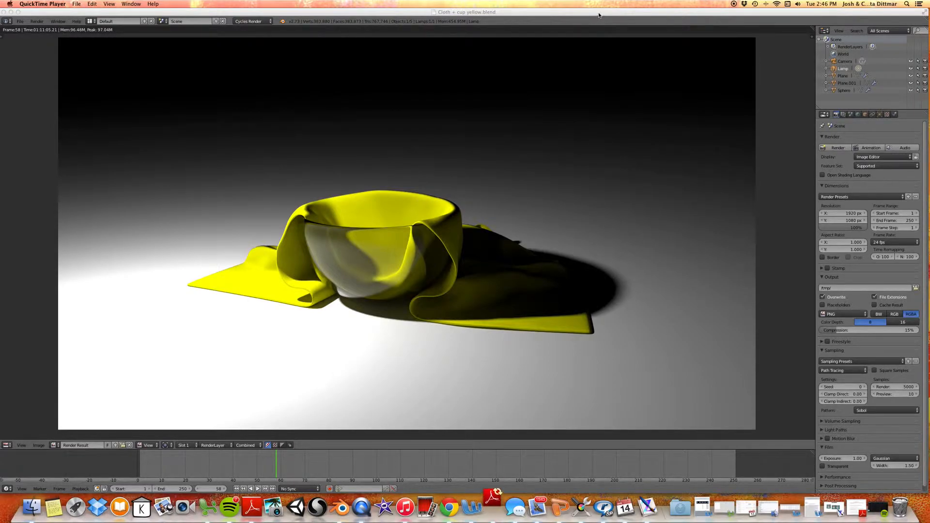
{"action": "mouse_move", "coordinate": [359, 13]}
{"action": "left_mouse_down"}
{"action": "mouse_move", "coordinate": [344, 8]}
{"action": "mouse_move", "coordinate": [362, 3]}
{"action": "left_mouse_up"}
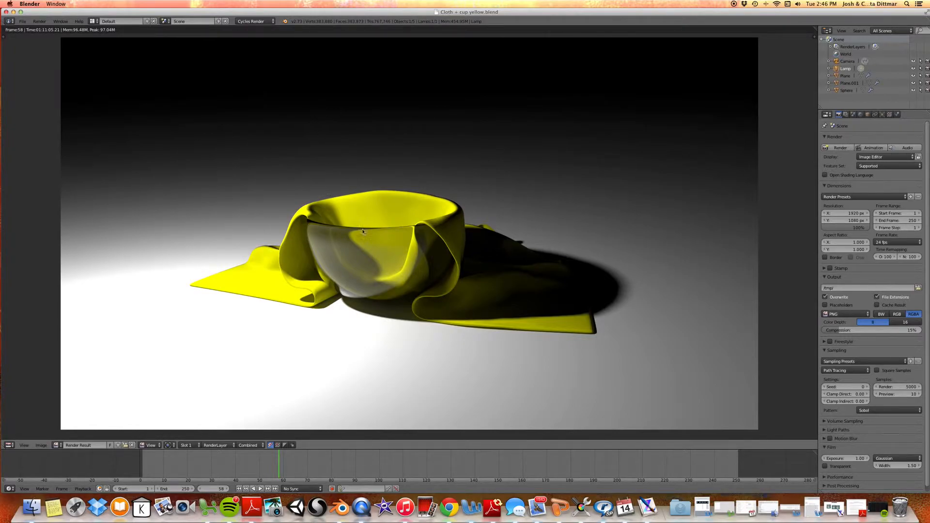
Step: Open the Save As Image file browser for the finished render and leave it without saving
{"action": "left_click", "coordinate": [42, 446]}
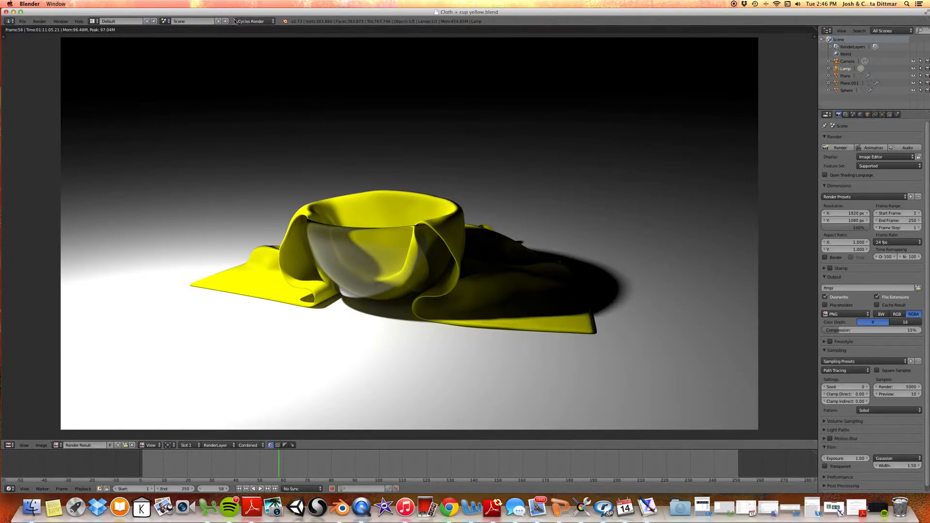
{"action": "left_click", "coordinate": [42, 445]}
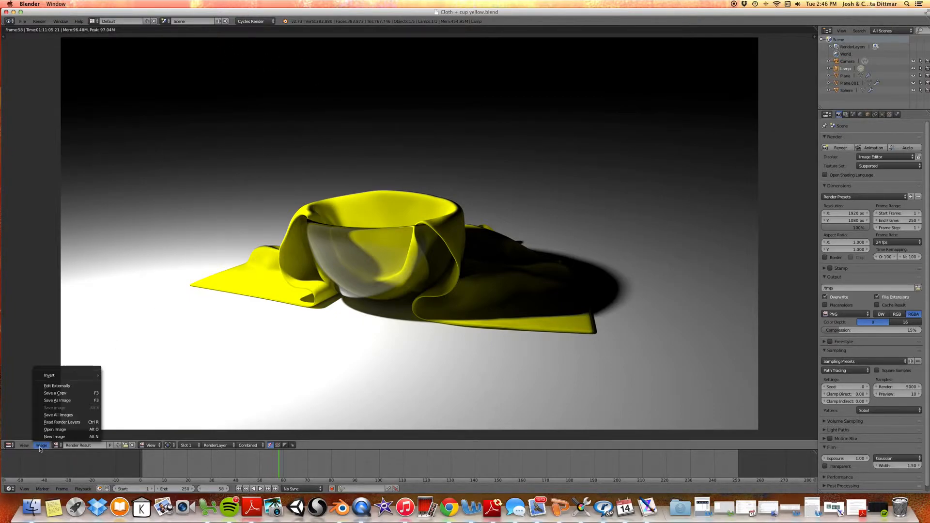
{"action": "left_click", "coordinate": [86, 400]}
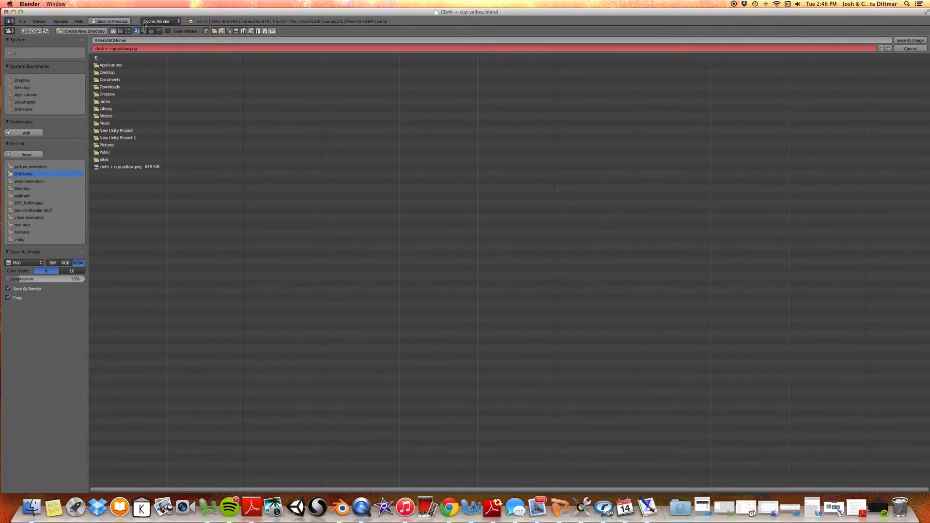
{"action": "left_click", "coordinate": [910, 48]}
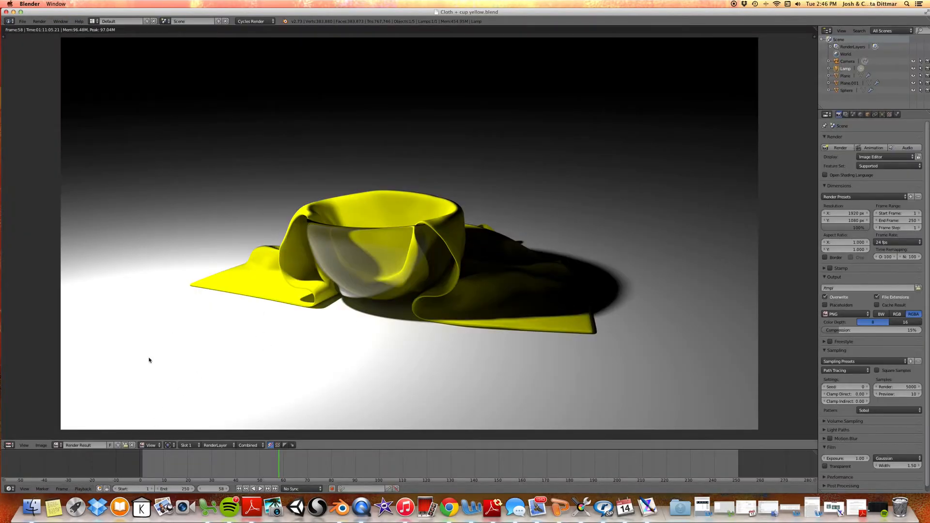